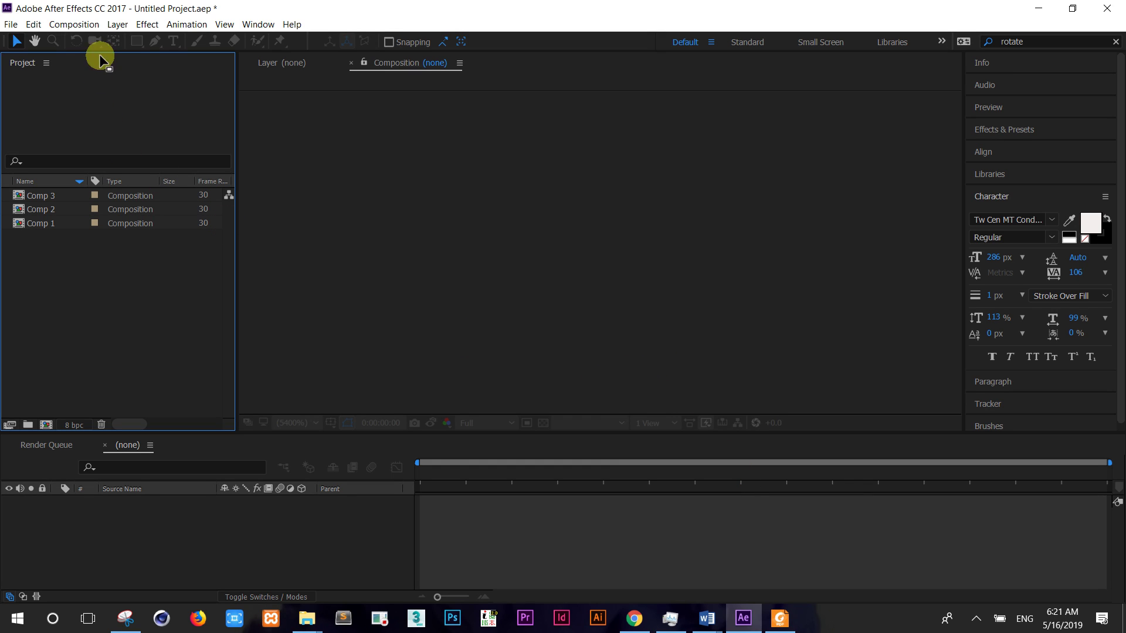
- Create Comp 4, a new 1920×1020 composition with a deep red 45020D background
left_click(82, 28)
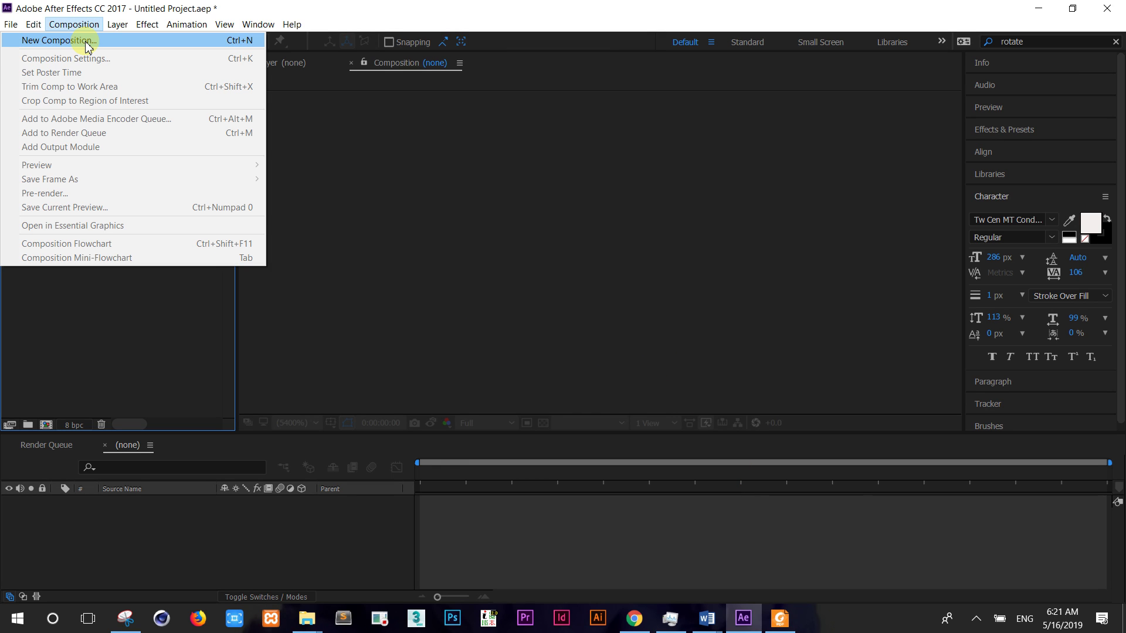
left_click(86, 41)
left_click(432, 397)
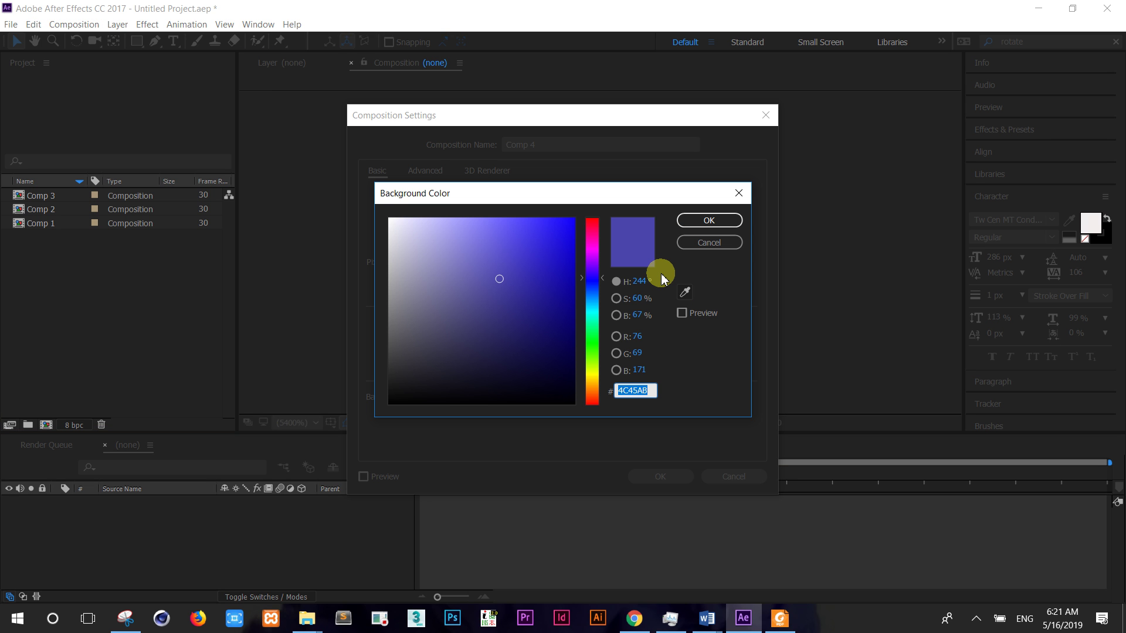
left_click(592, 223)
left_click_drag(564, 304, 569, 354)
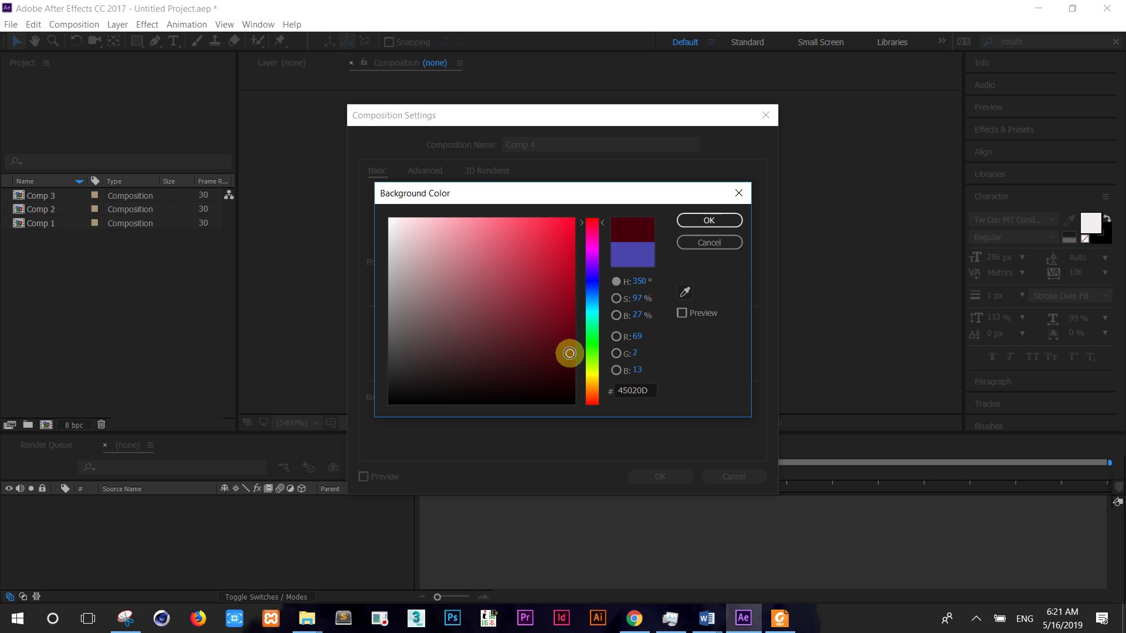
left_click(727, 221)
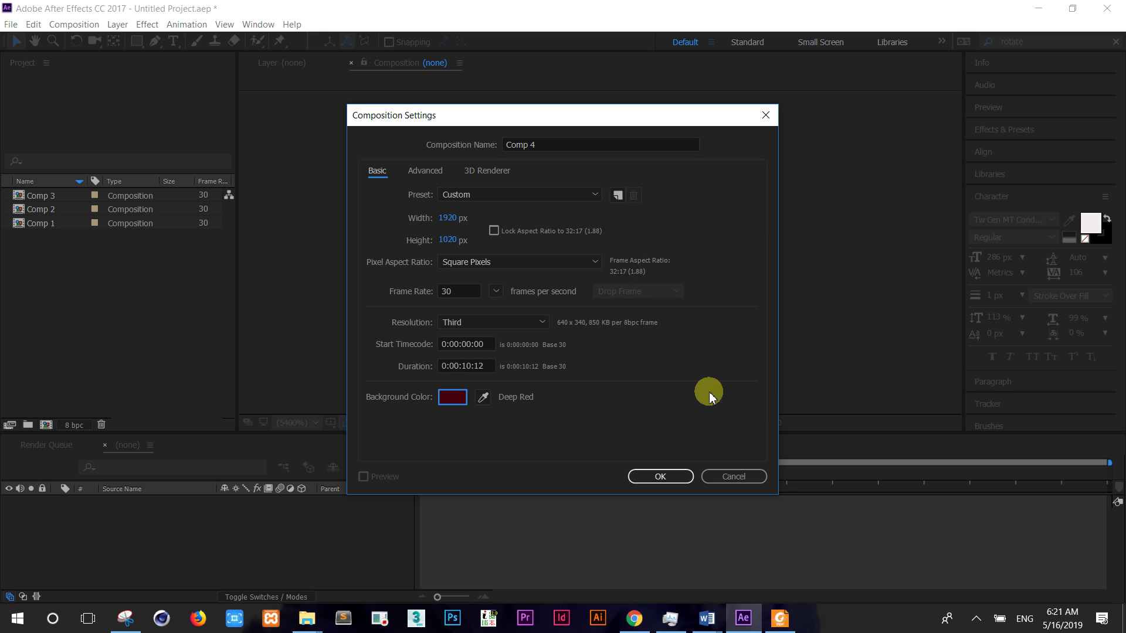
left_click(682, 478)
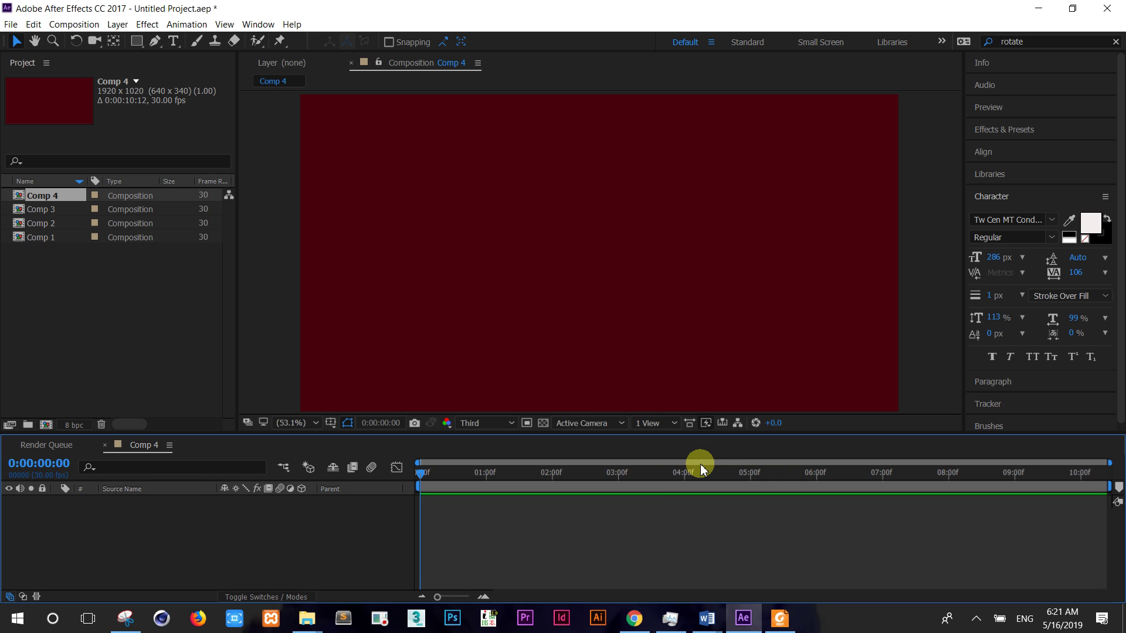
- Add a text layer reading 'lutstreet.com' to the composition
left_click(172, 41)
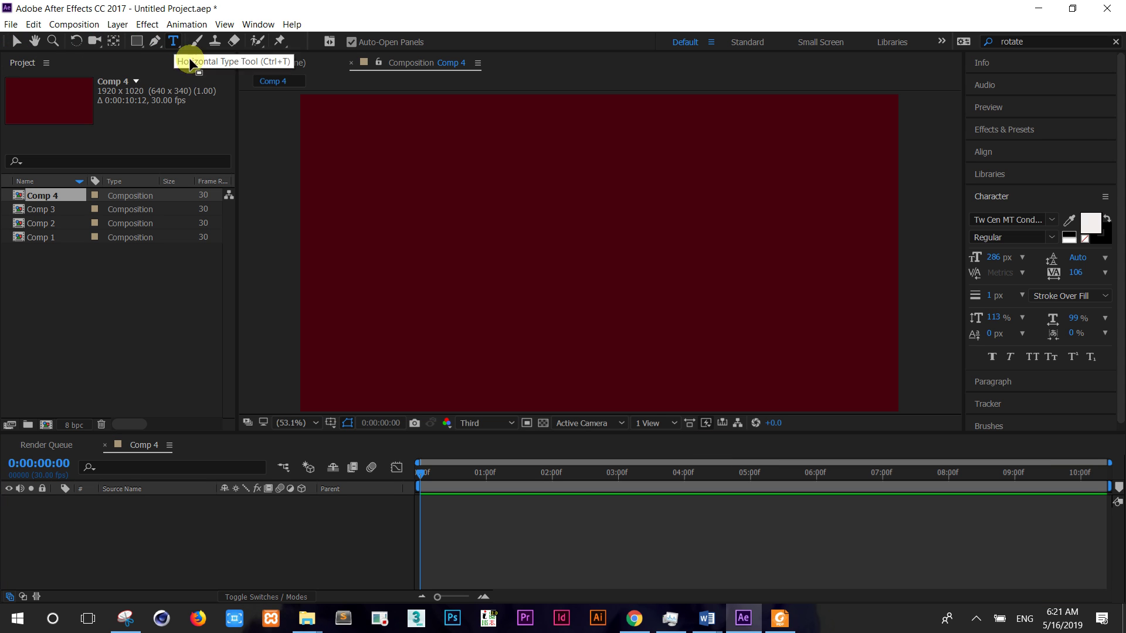
left_click(373, 256)
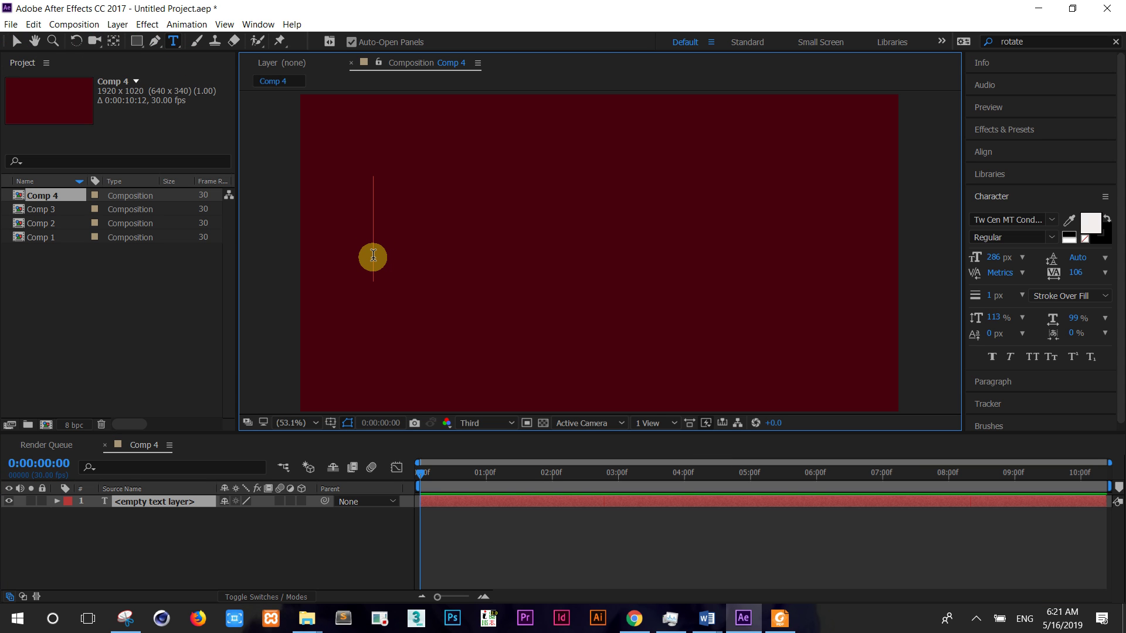
type("luts")
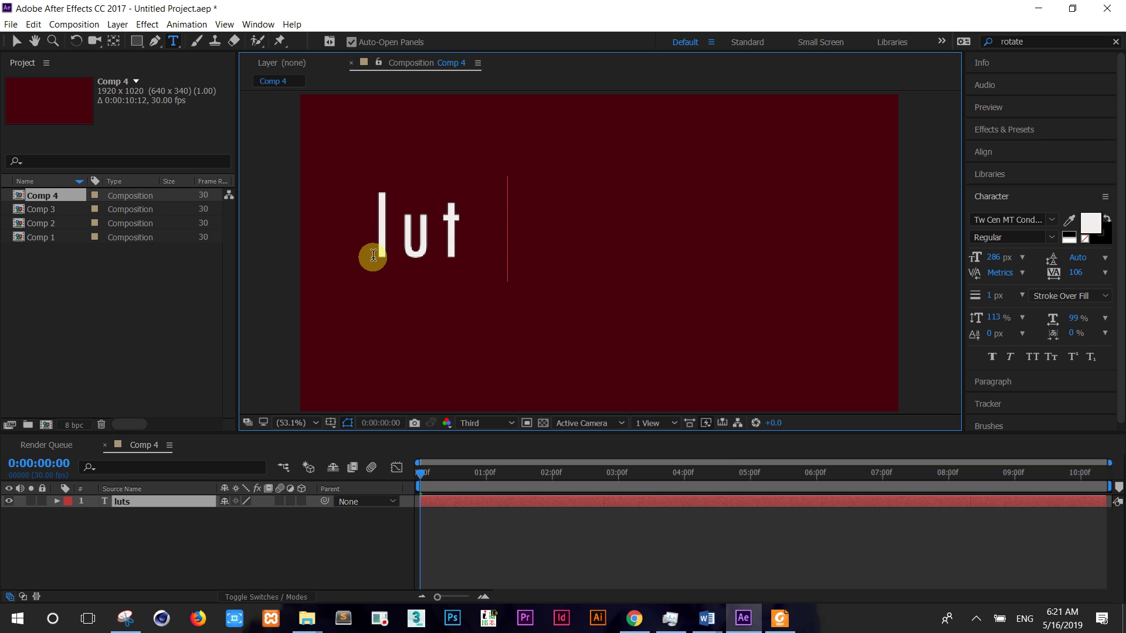
type("tree")
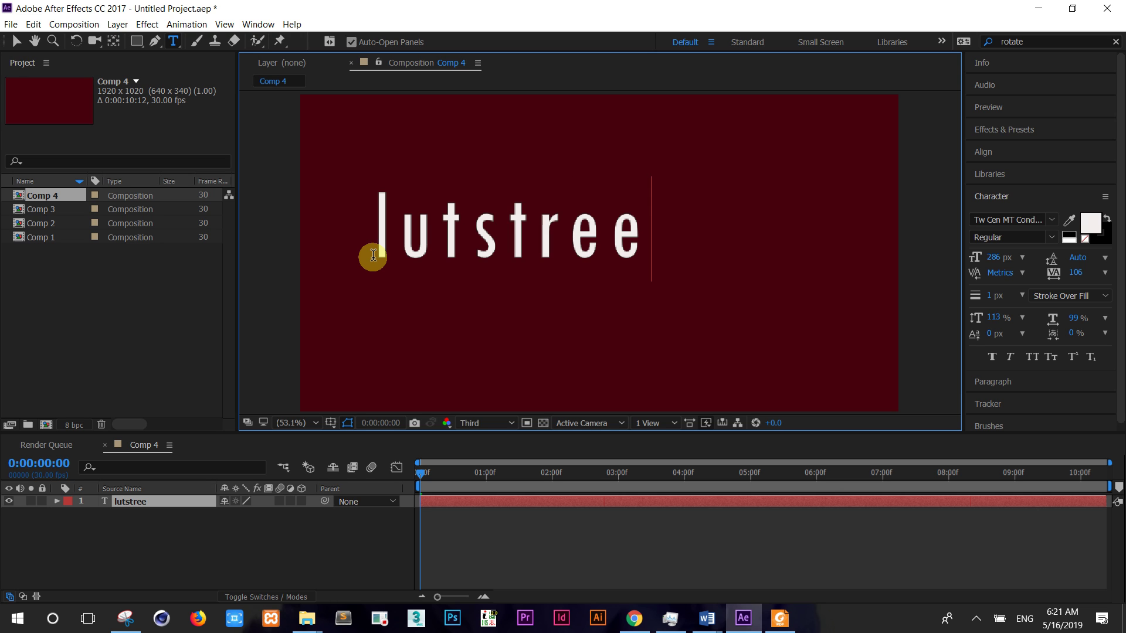
type("t.com")
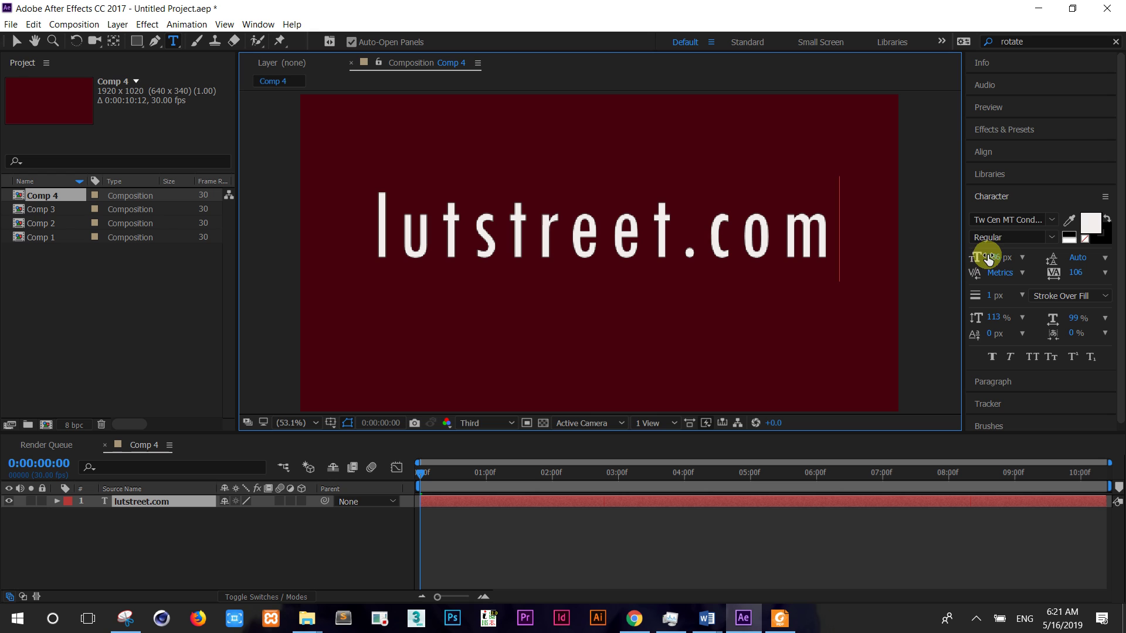
- Enlarge the lutstreet.com text to 322 px and shift it left and slightly down
left_click_drag(993, 258, 1003, 257)
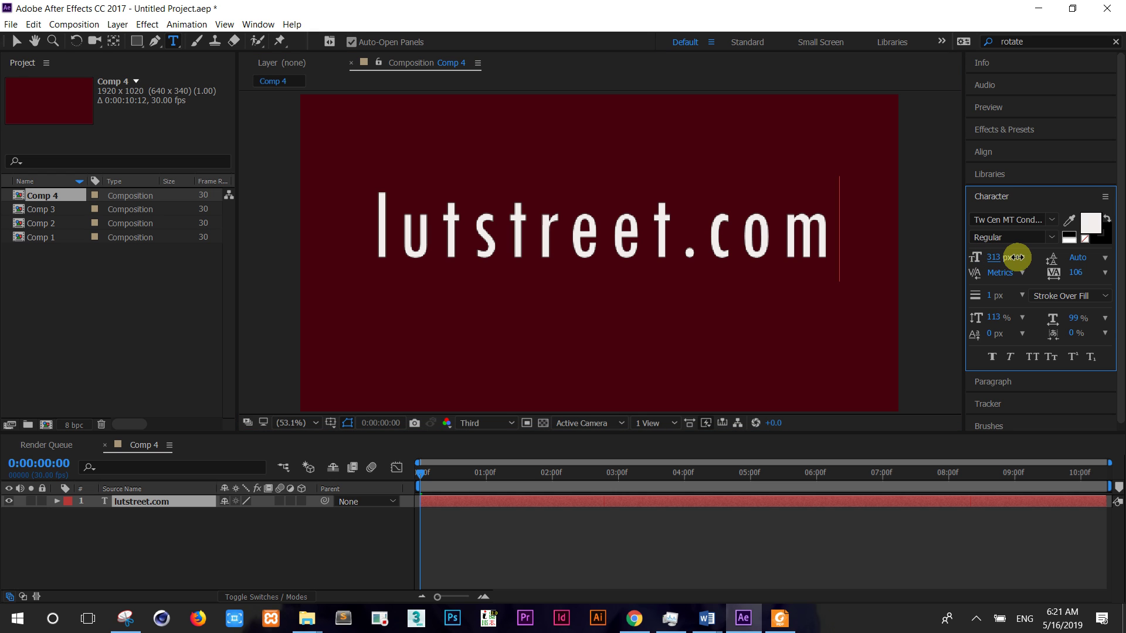
triple_click(796, 238)
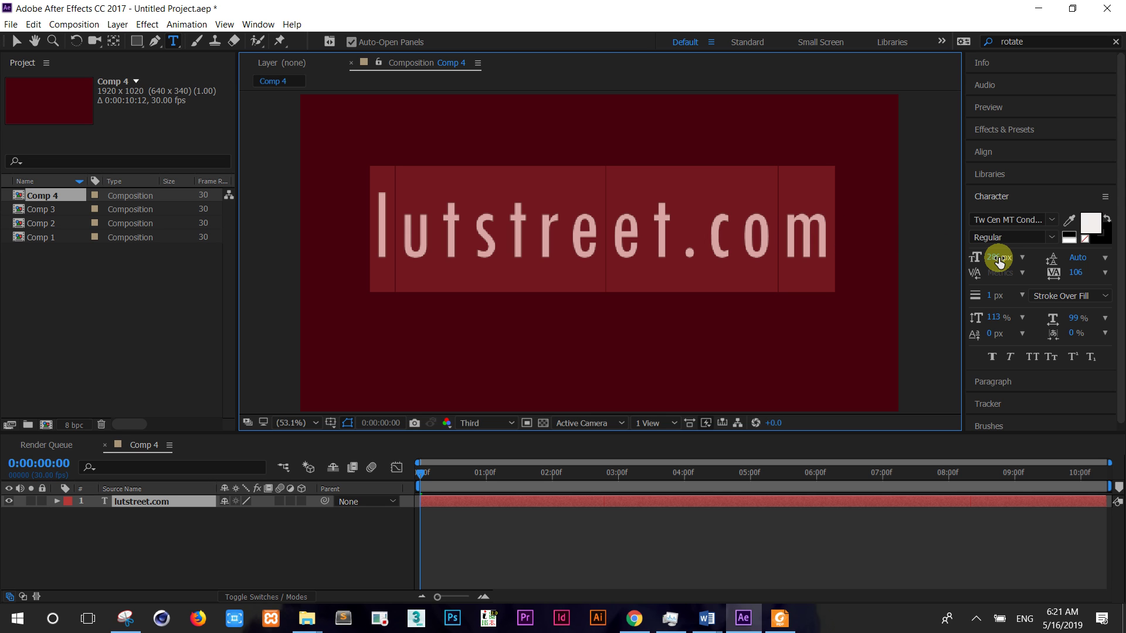
left_click_drag(999, 262, 1028, 258)
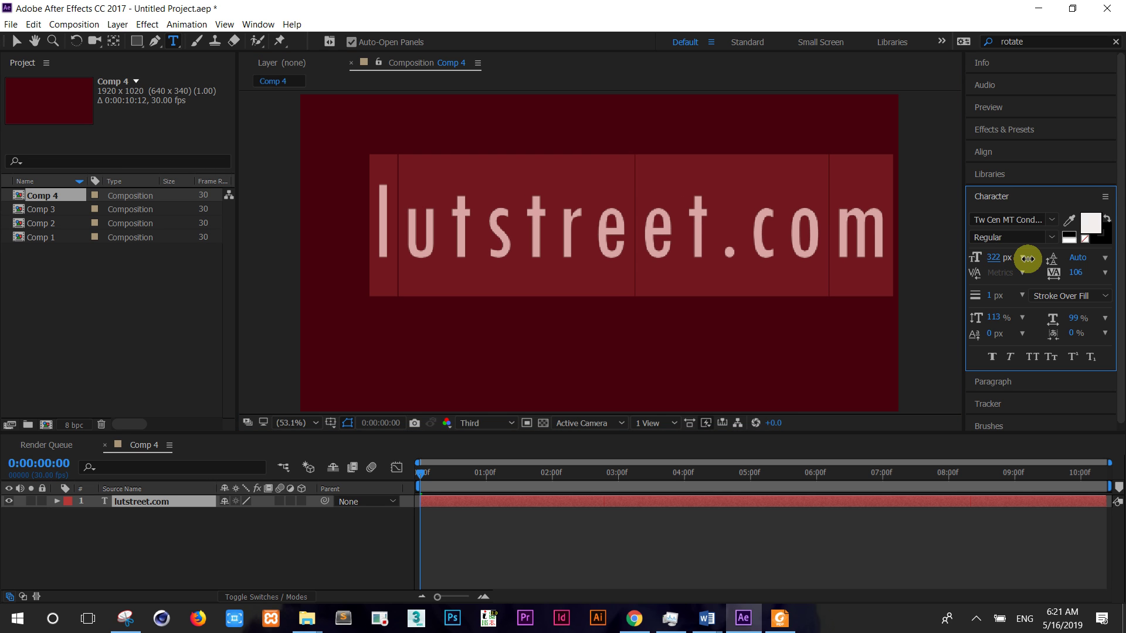
left_click(16, 41)
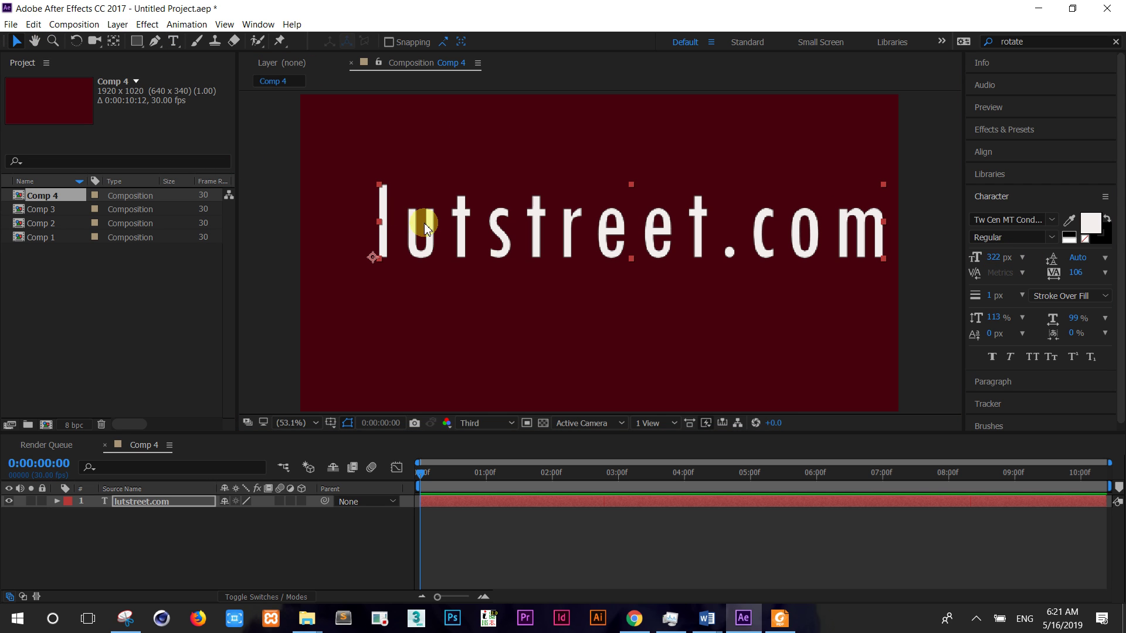
left_click_drag(413, 233, 378, 241)
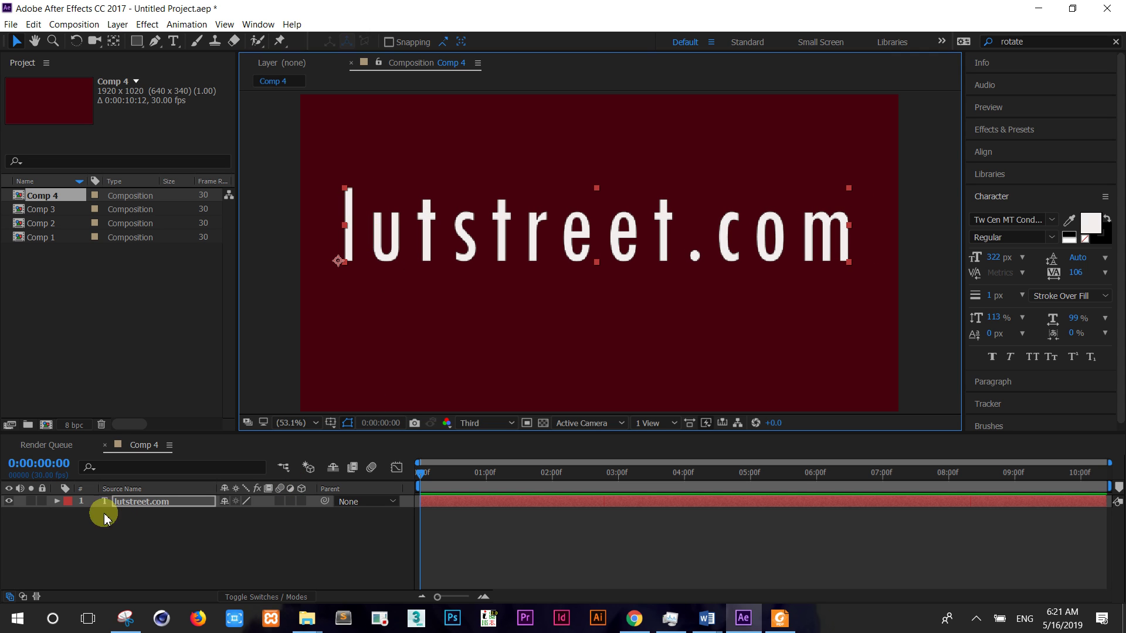
- Enable per-character 3D on the lutstreet.com text layer
left_click(58, 503)
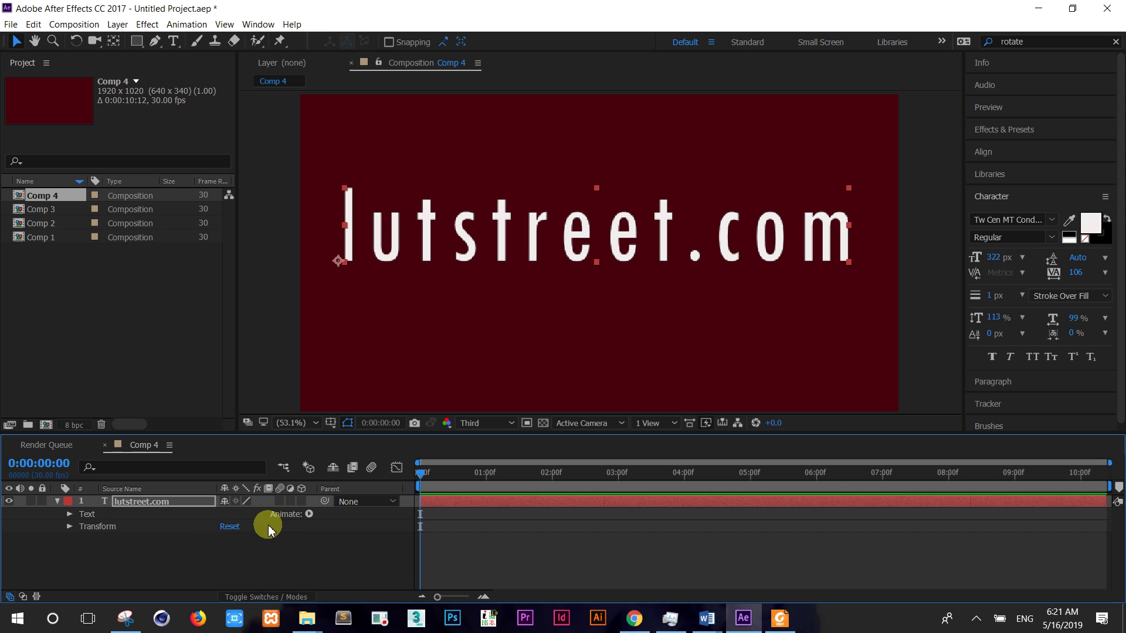
left_click(310, 514)
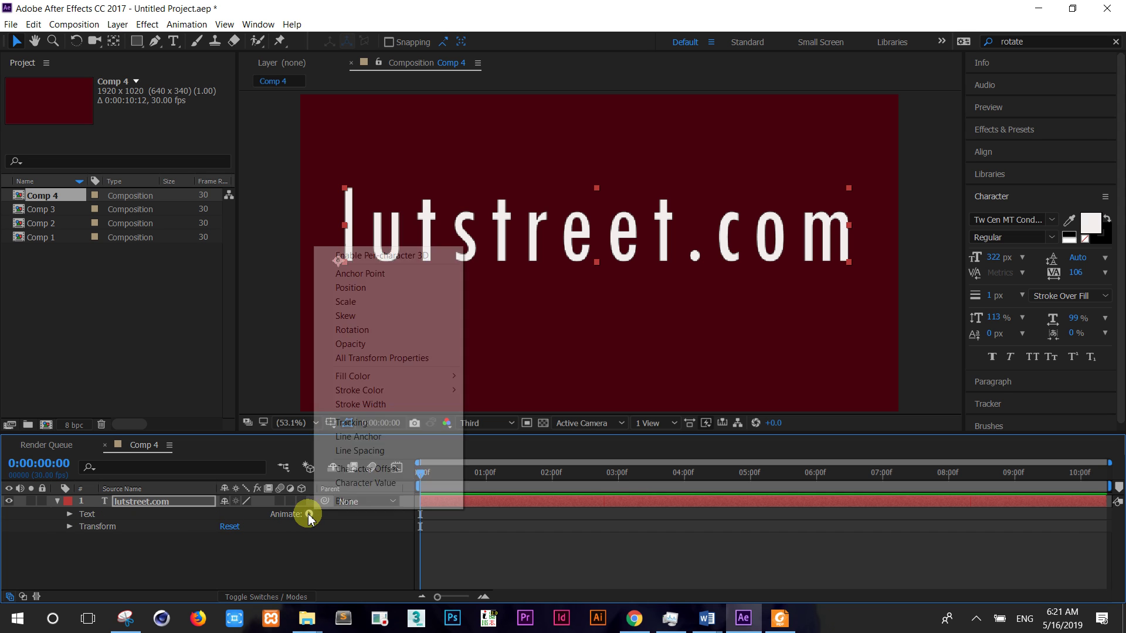
left_click(421, 258)
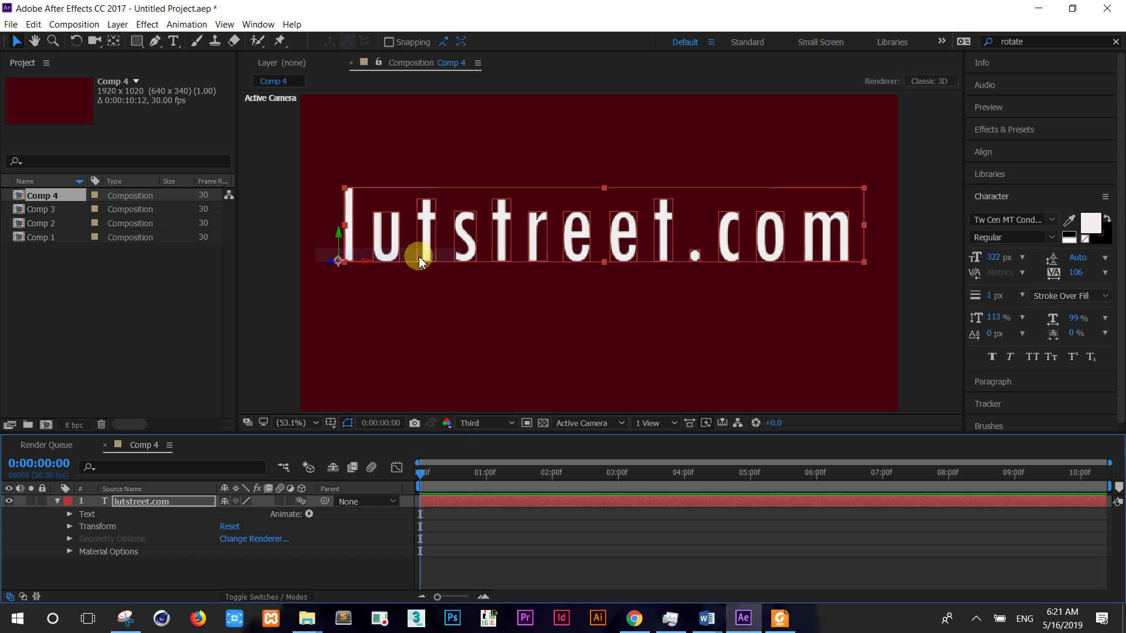
- Add a Scale animator set to 159% and reveal its Range Selector 1 settings
left_click(308, 515)
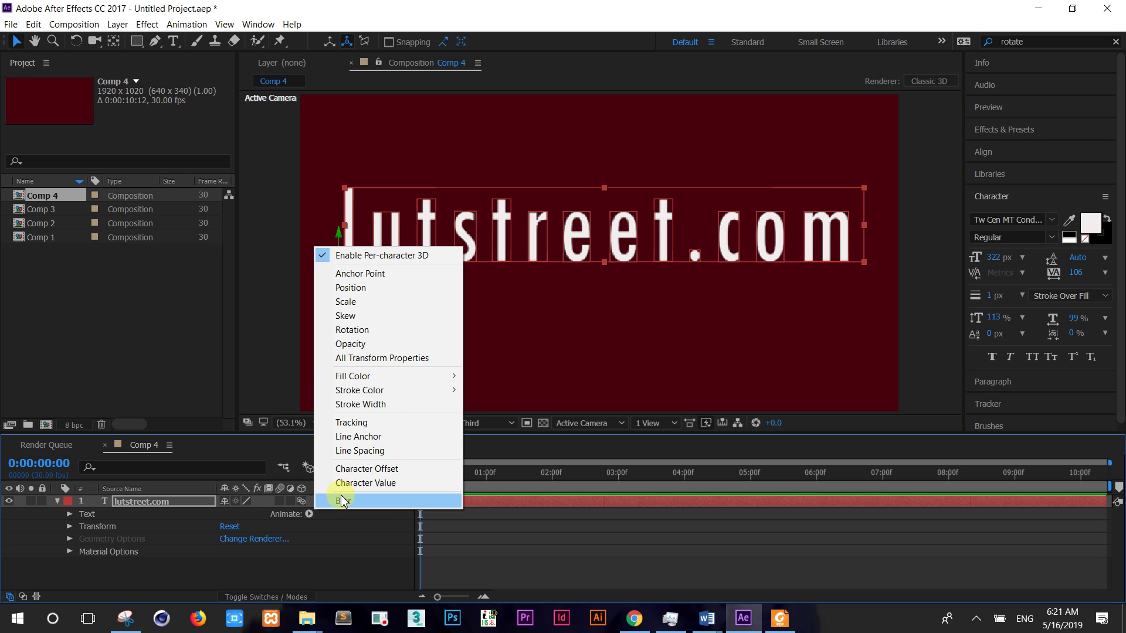
left_click(397, 303)
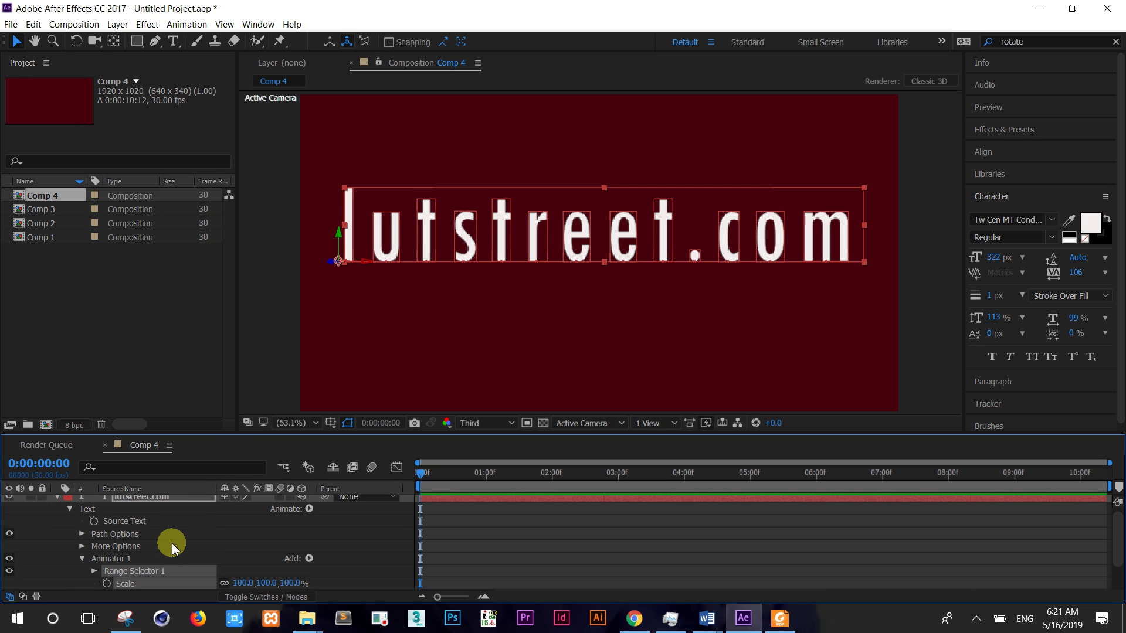
scroll(174, 547, "down", 3)
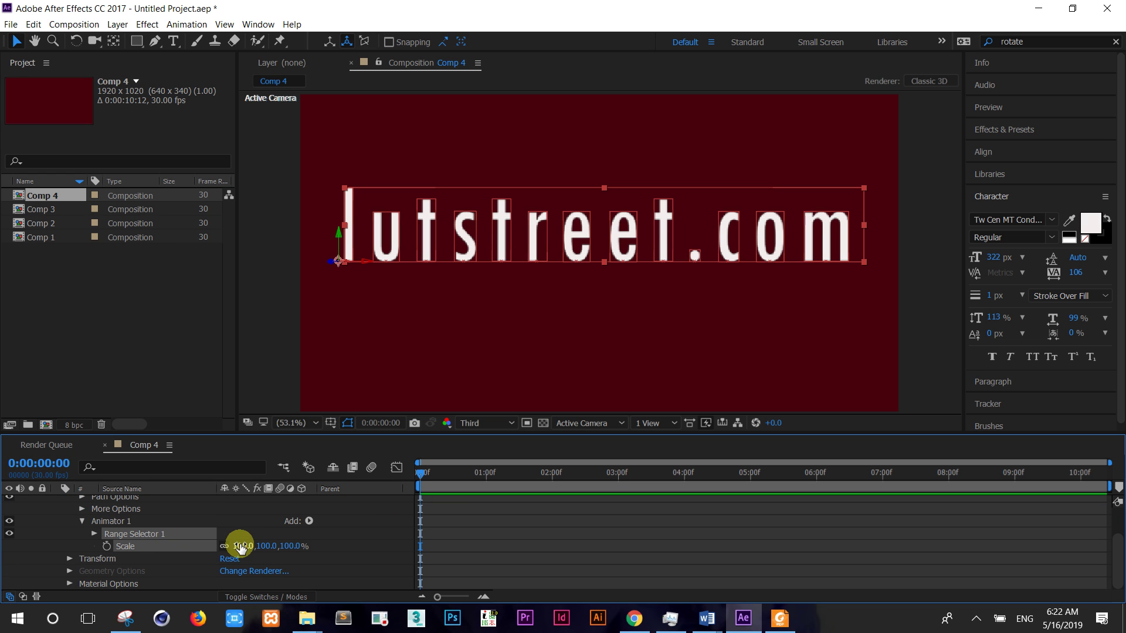
left_click_drag(241, 547, 284, 545)
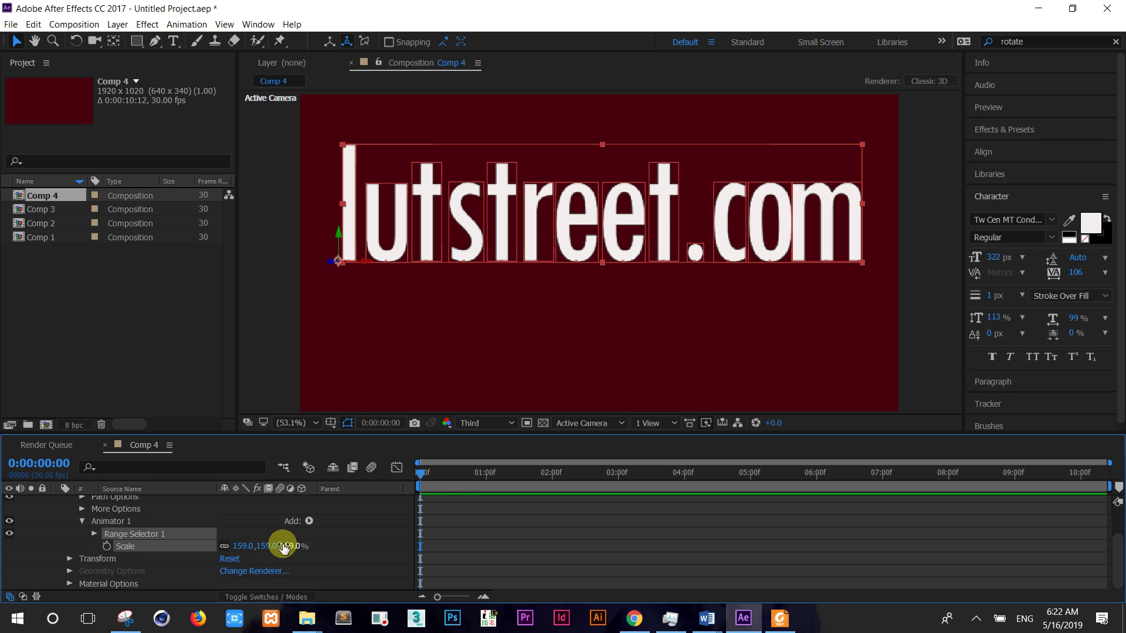
left_click(95, 534)
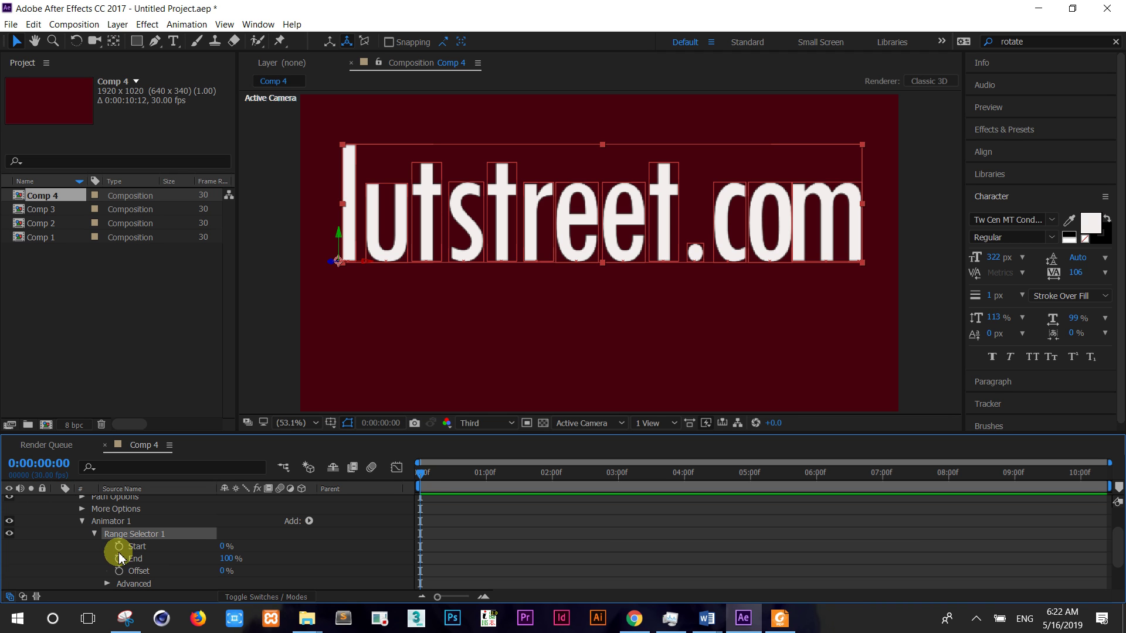
- Set the work area end and keyframe the range End from 0% at the start to 100%
left_click_drag(423, 478, 674, 493)
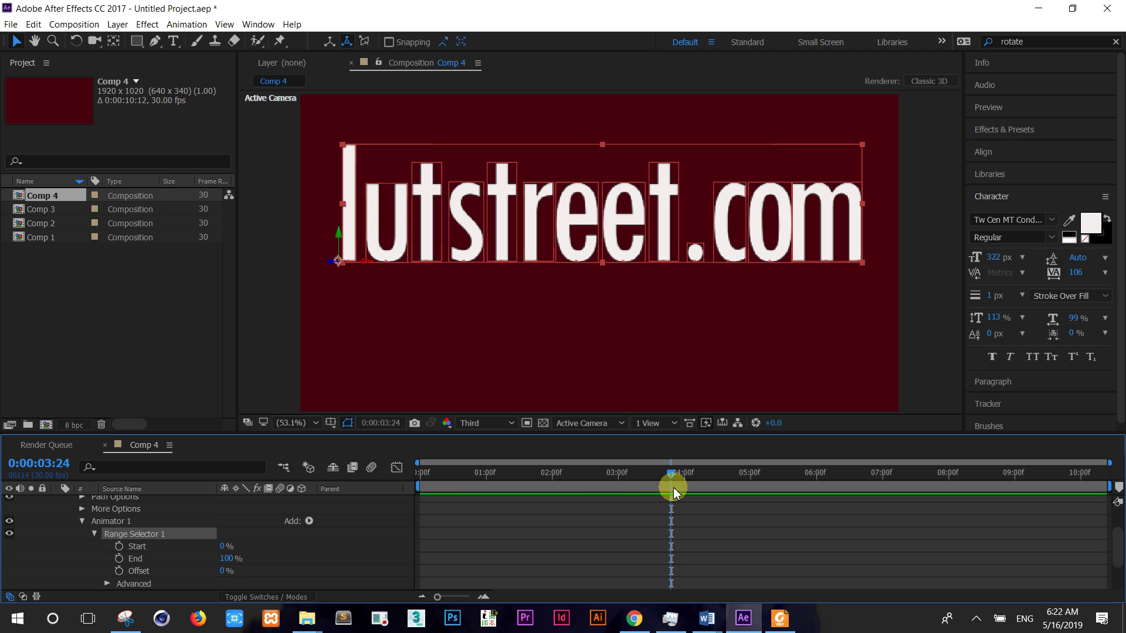
key("n")
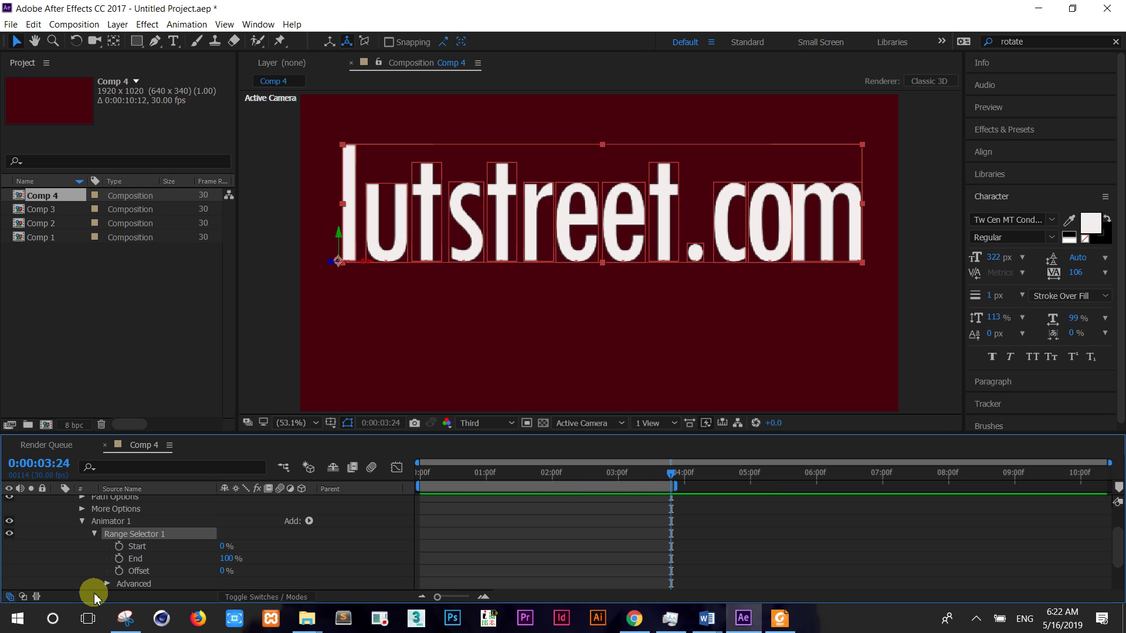
left_click(140, 572)
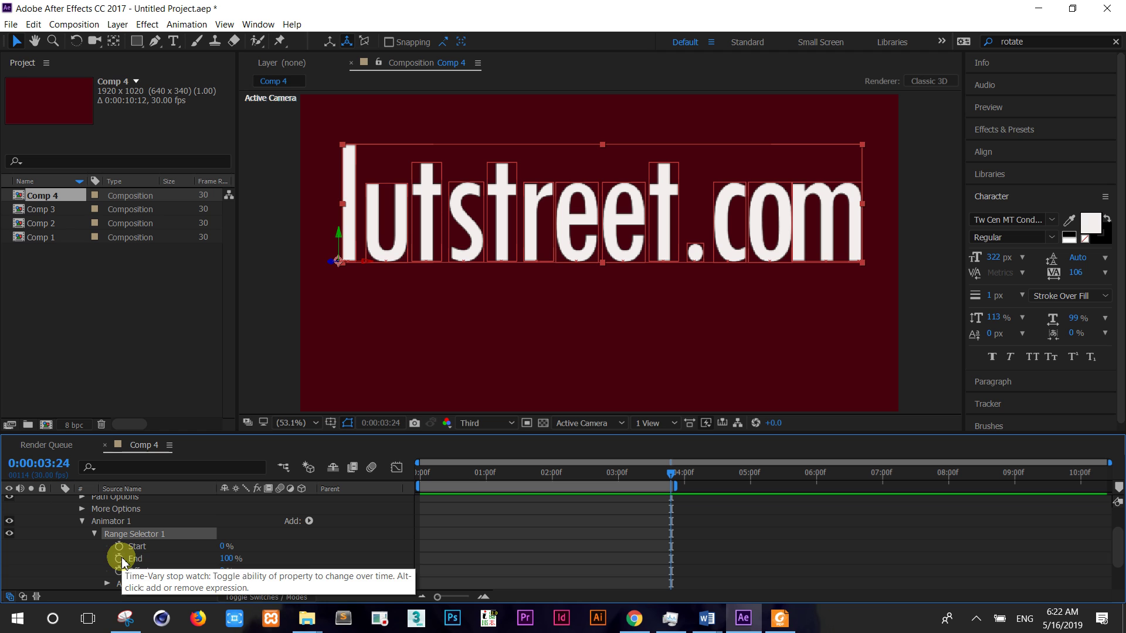
left_click(120, 558)
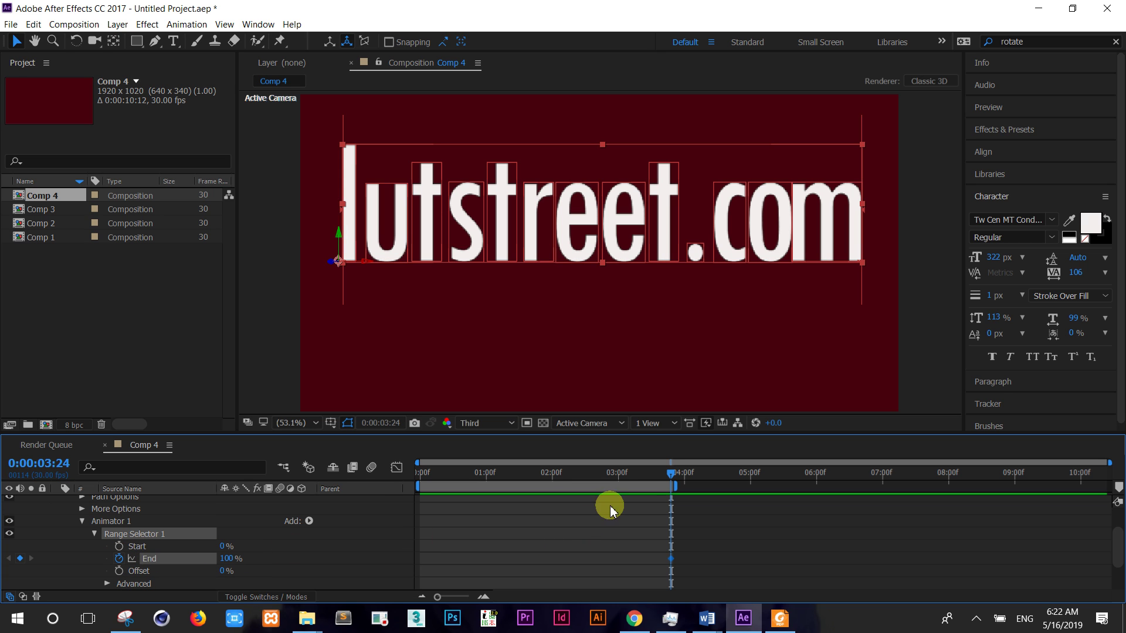
left_click_drag(671, 479, 405, 504)
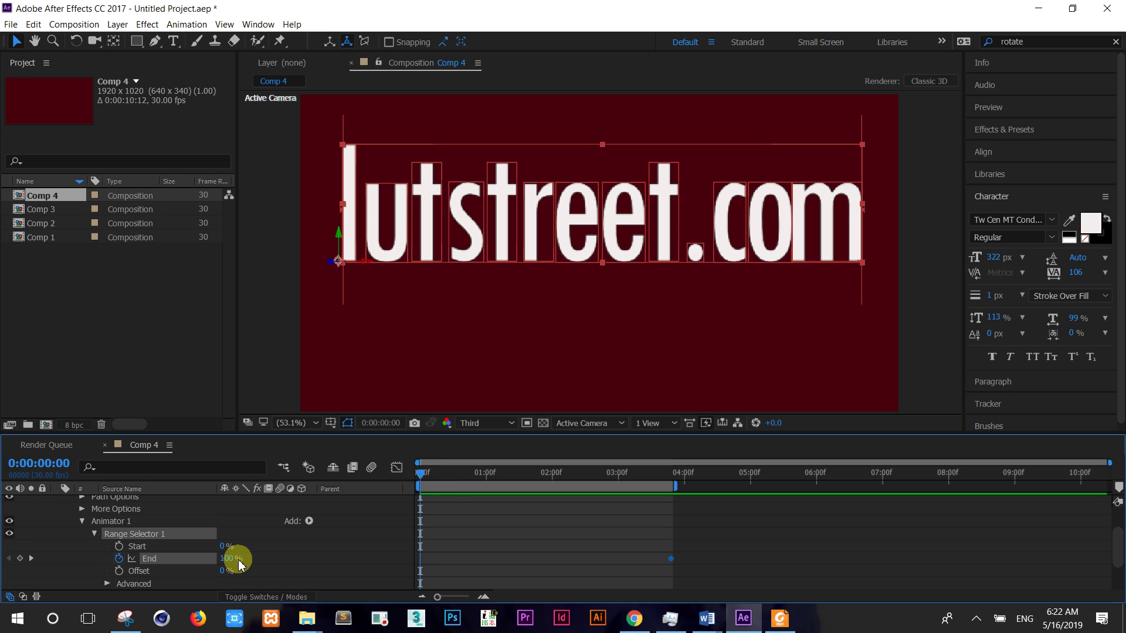
left_click_drag(233, 560, 108, 540)
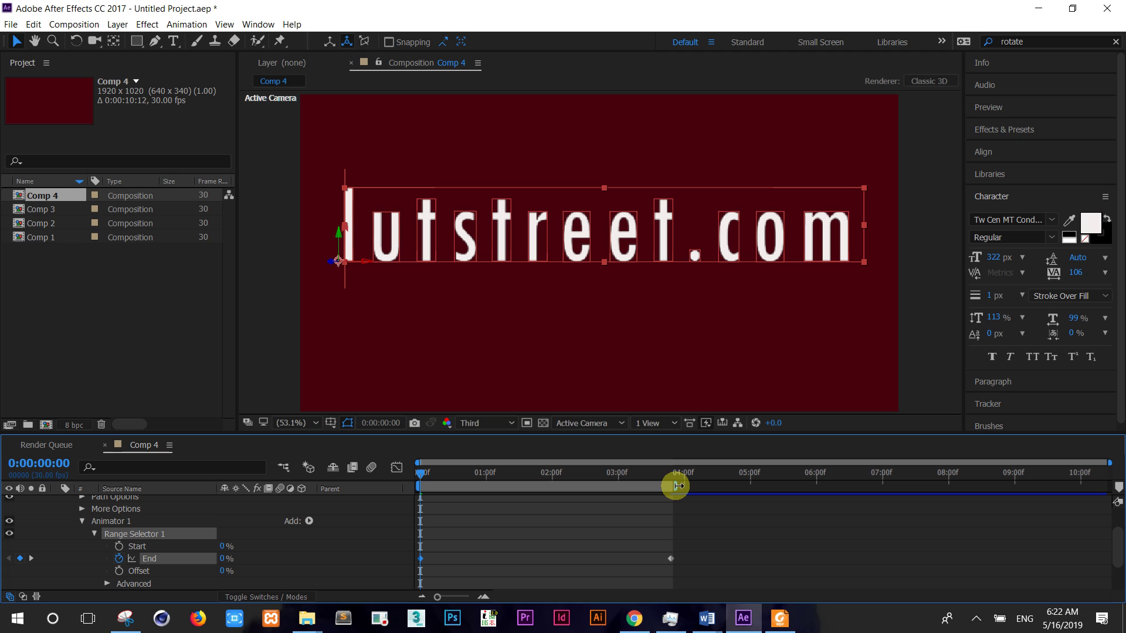
- Keyframe the range Start from 0% at frame 3 to 100% at 0:00:03:29
left_click_drag(678, 486, 691, 487)
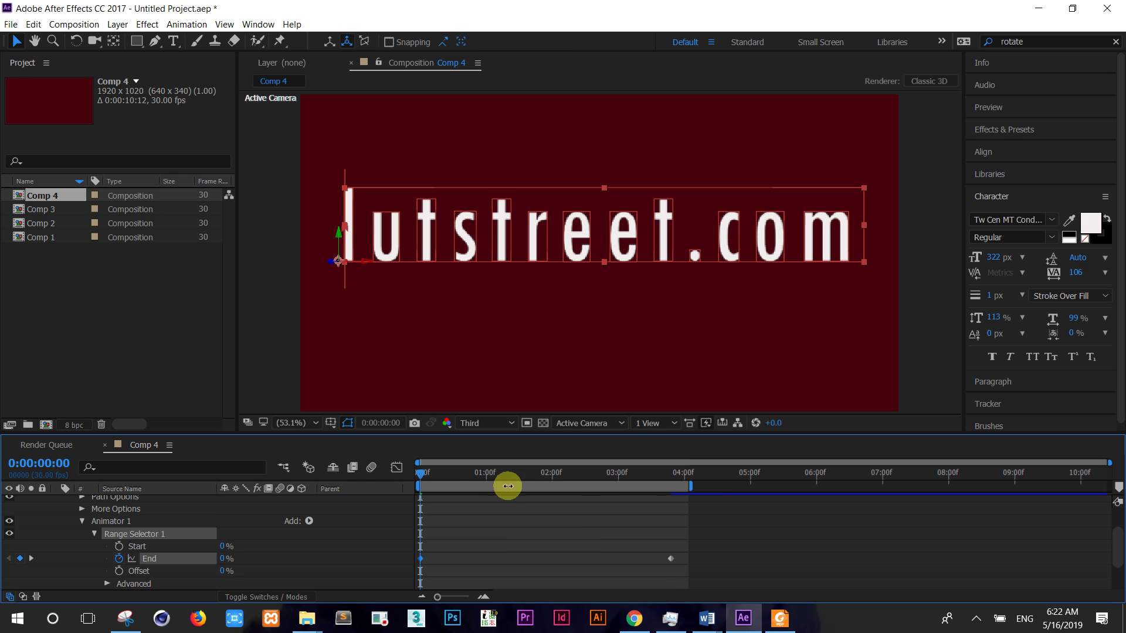
left_click_drag(425, 478, 427, 474)
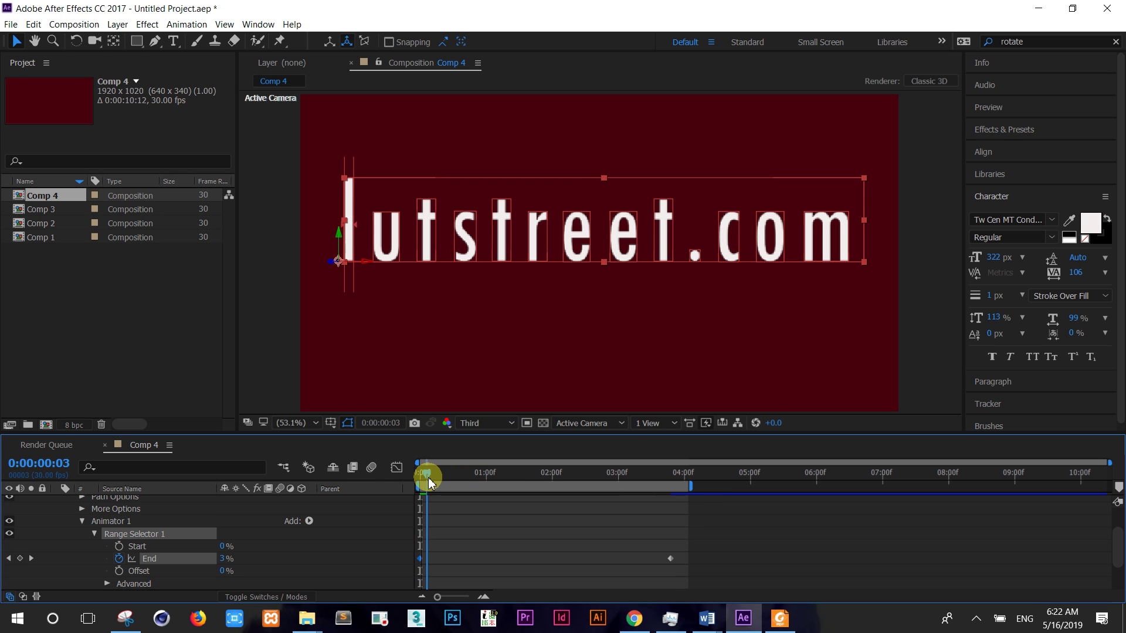
left_click(119, 547)
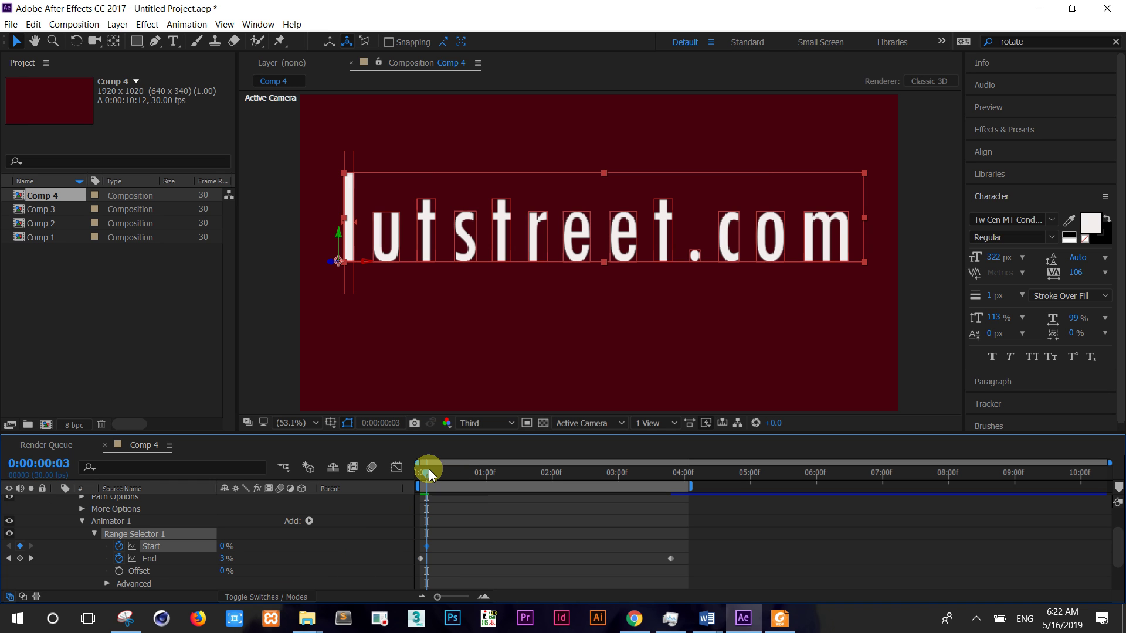
left_click_drag(428, 478, 684, 519)
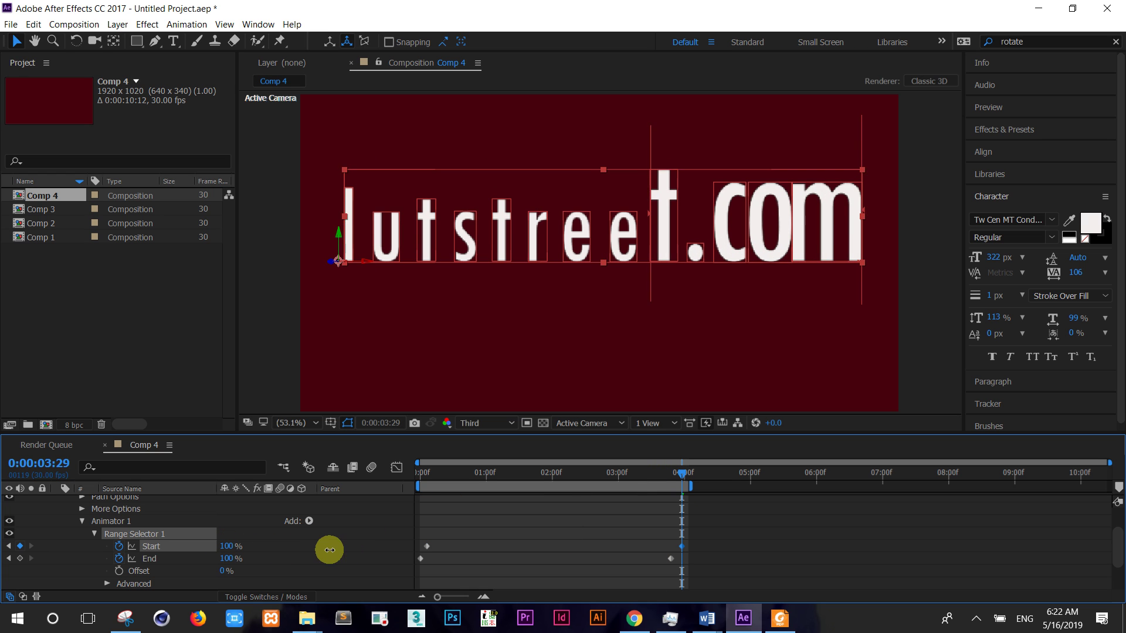
left_click_drag(229, 546, 375, 541)
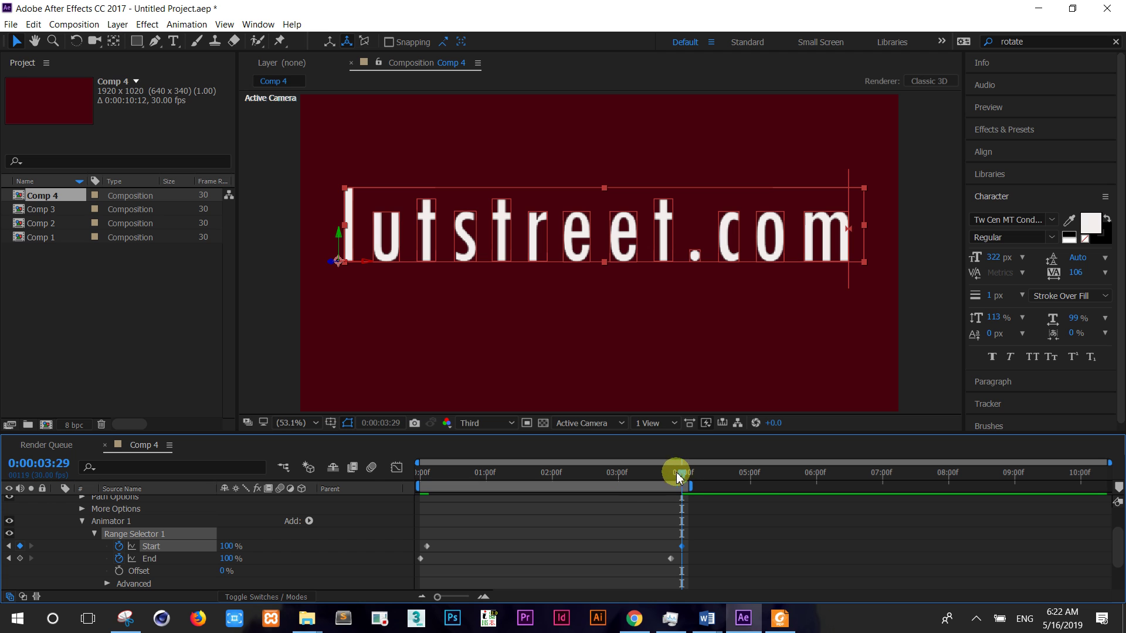
left_click_drag(677, 478, 329, 477)
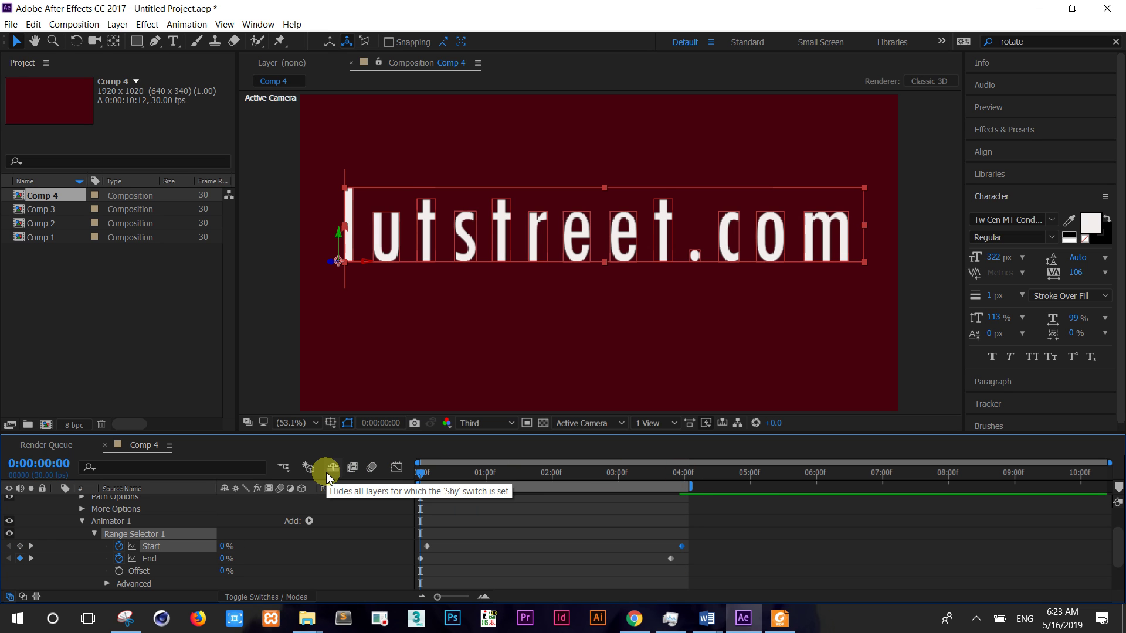
key("space")
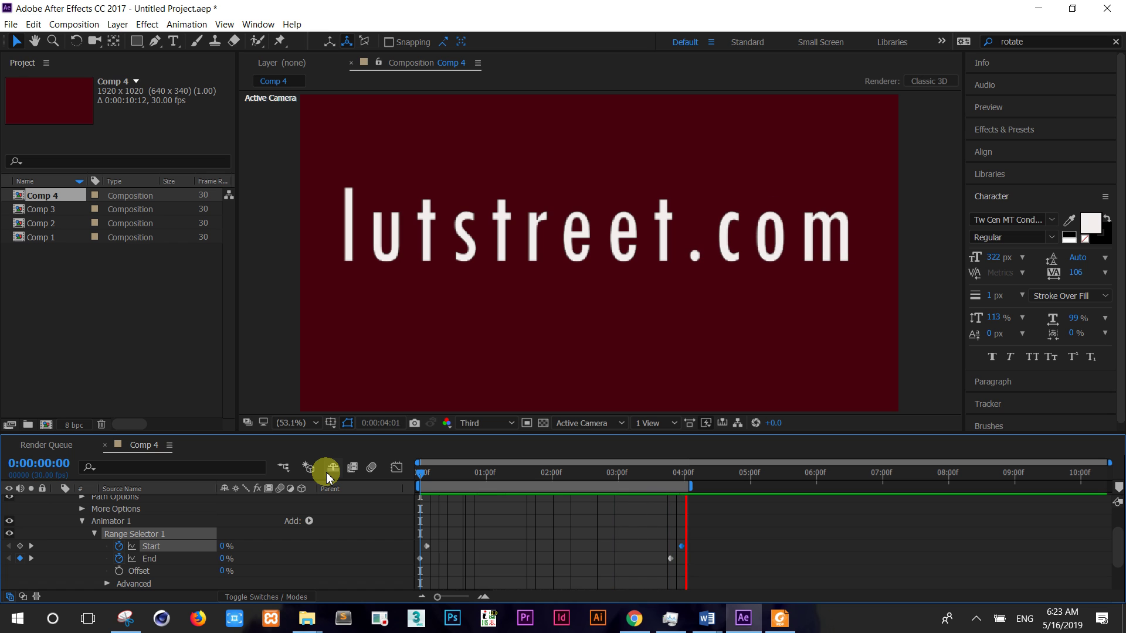
key("space")
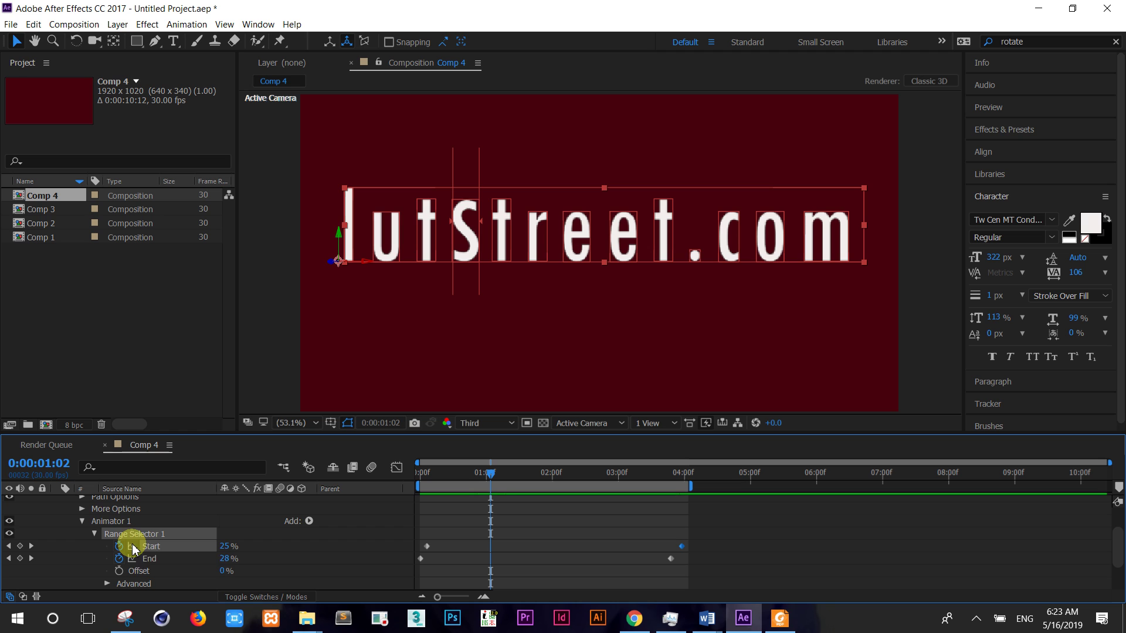
scroll(132, 548, "down", 2)
scroll(193, 539, "up", 4)
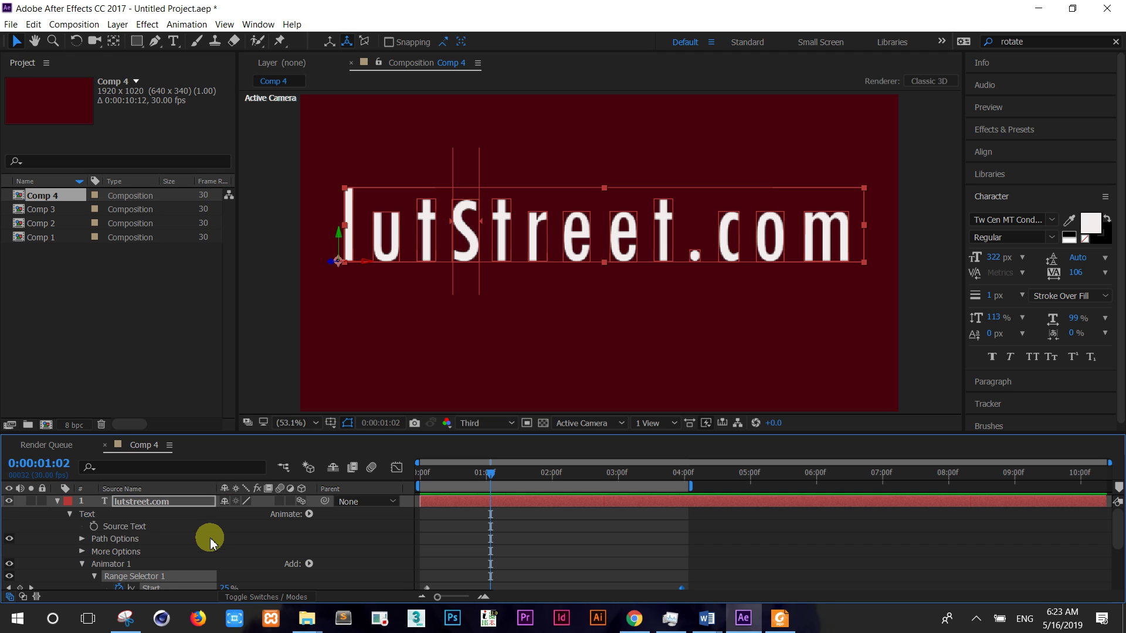
- Collapse Range Selector 1 and add per-character Rotation to Animator 1
left_click(94, 577)
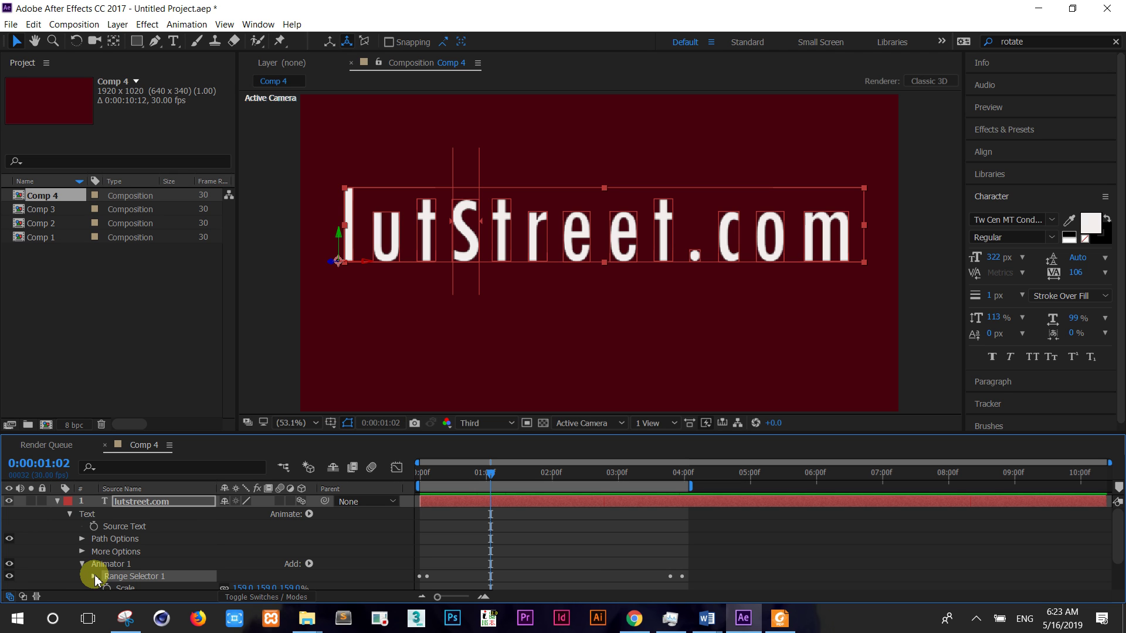
left_click(93, 576)
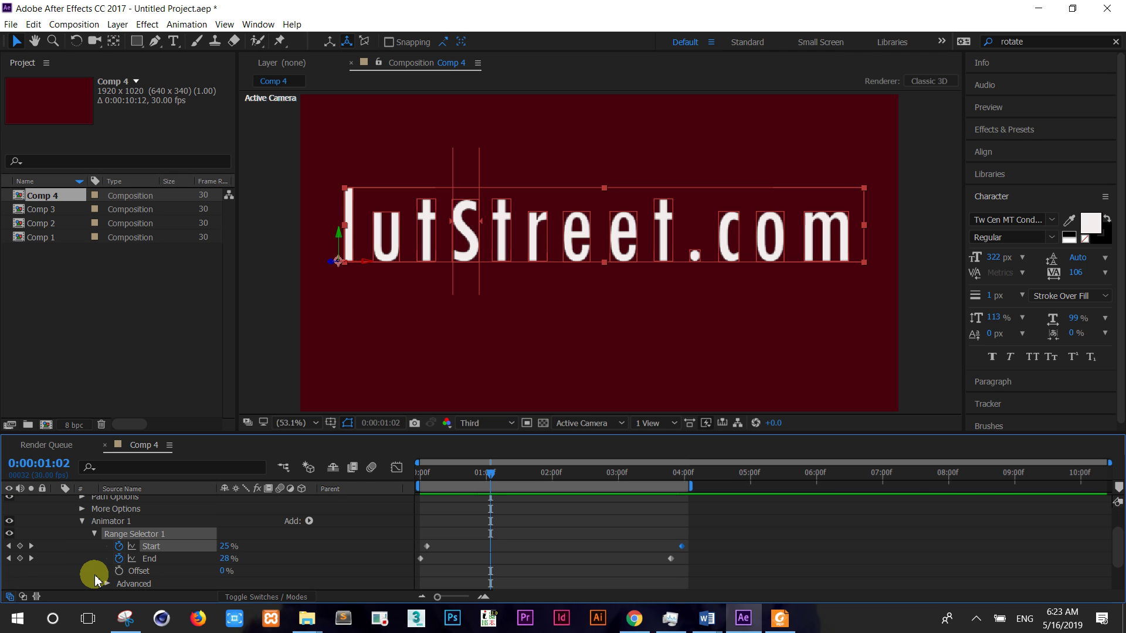
left_click(94, 534)
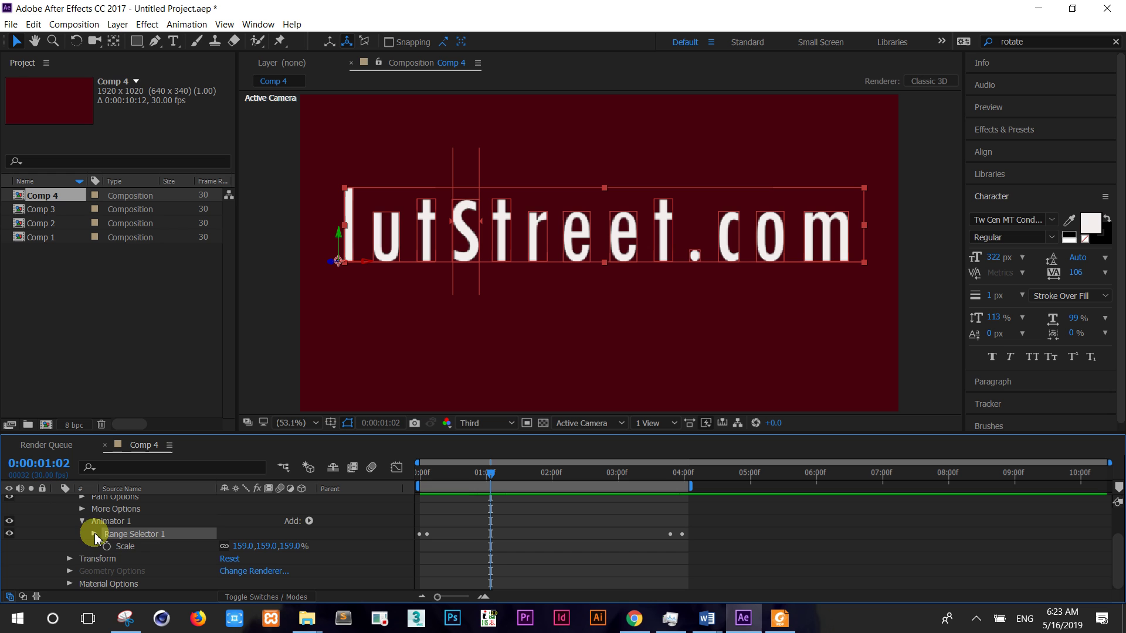
left_click(310, 523)
mouse_move(332, 526)
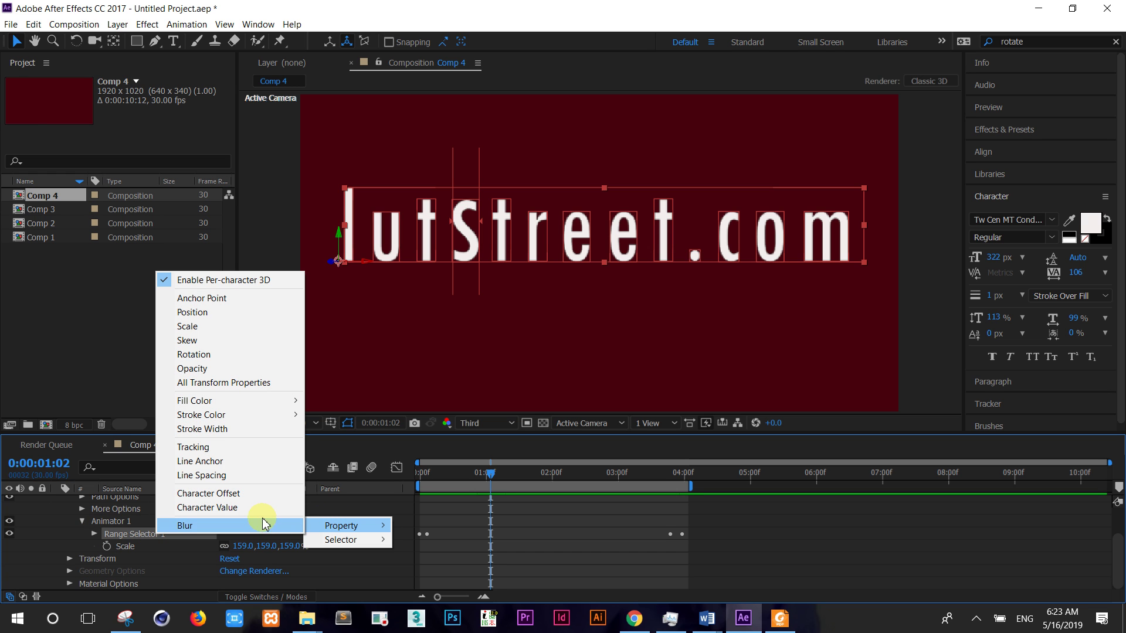
left_click(220, 354)
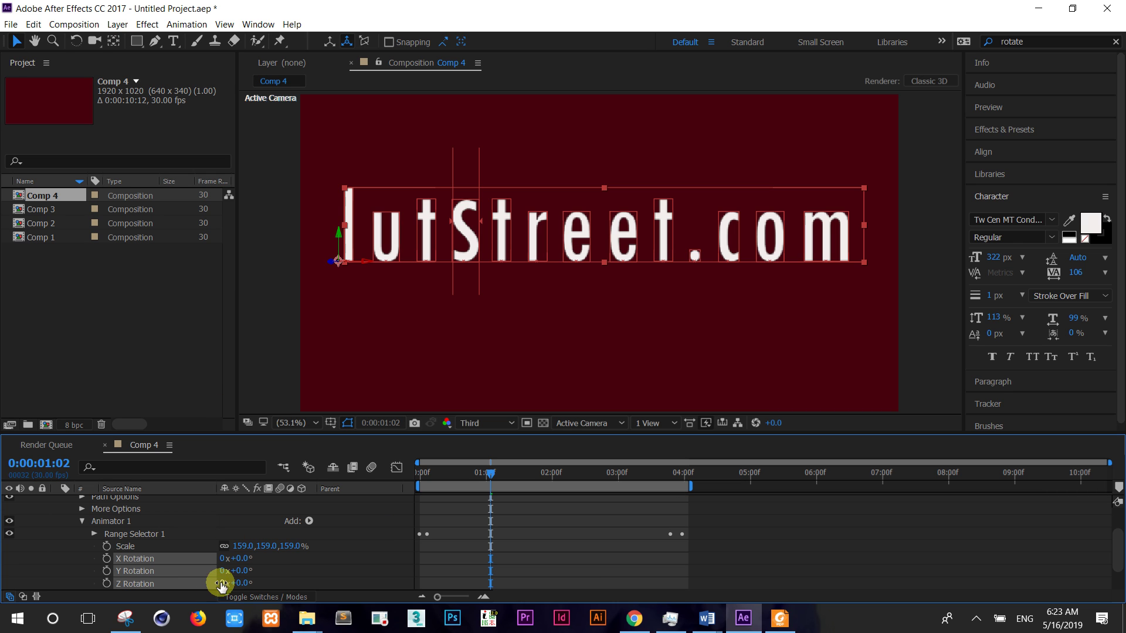
- Keyframe X Rotation from the start to 90° at frame 15 and preview the flipping letters
left_click(287, 572)
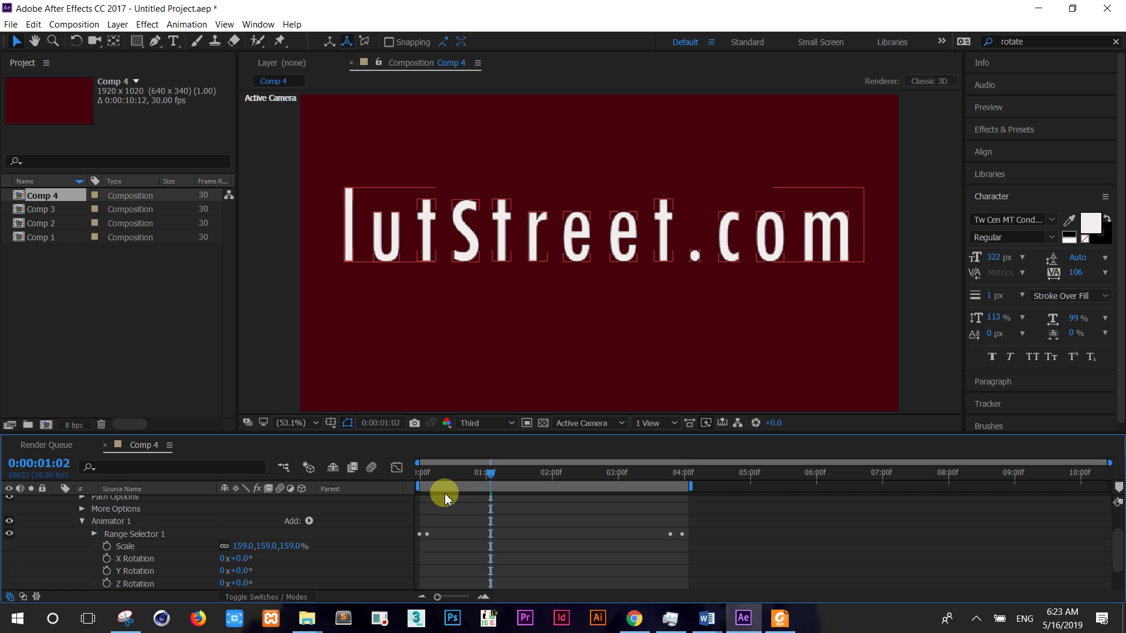
left_click(491, 475)
left_click_drag(492, 475, 436, 493)
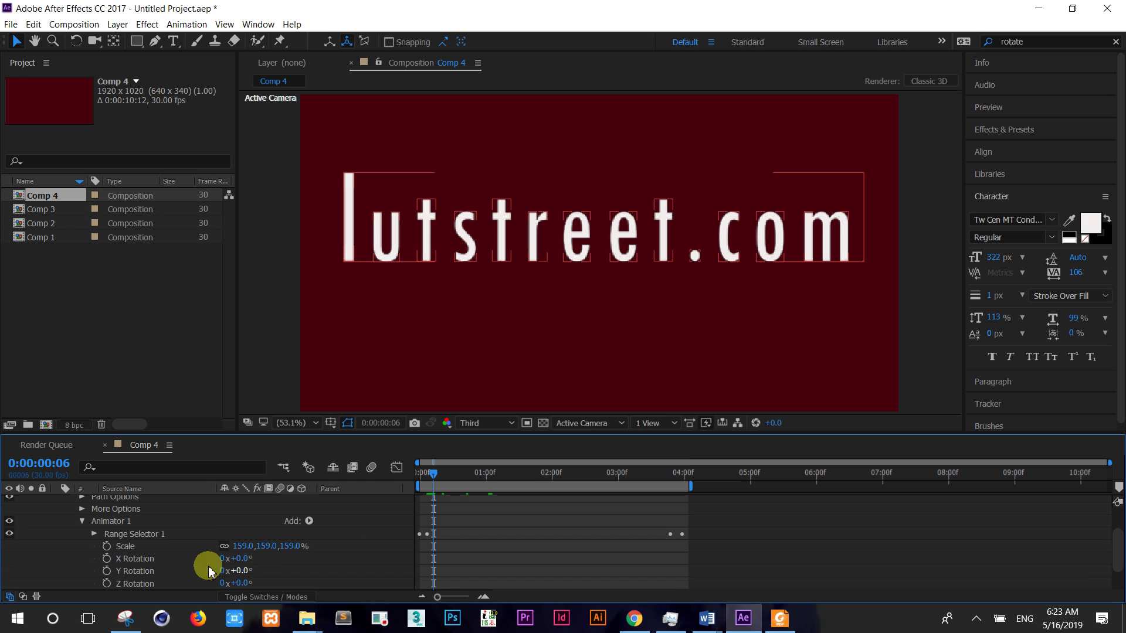
left_click(108, 560)
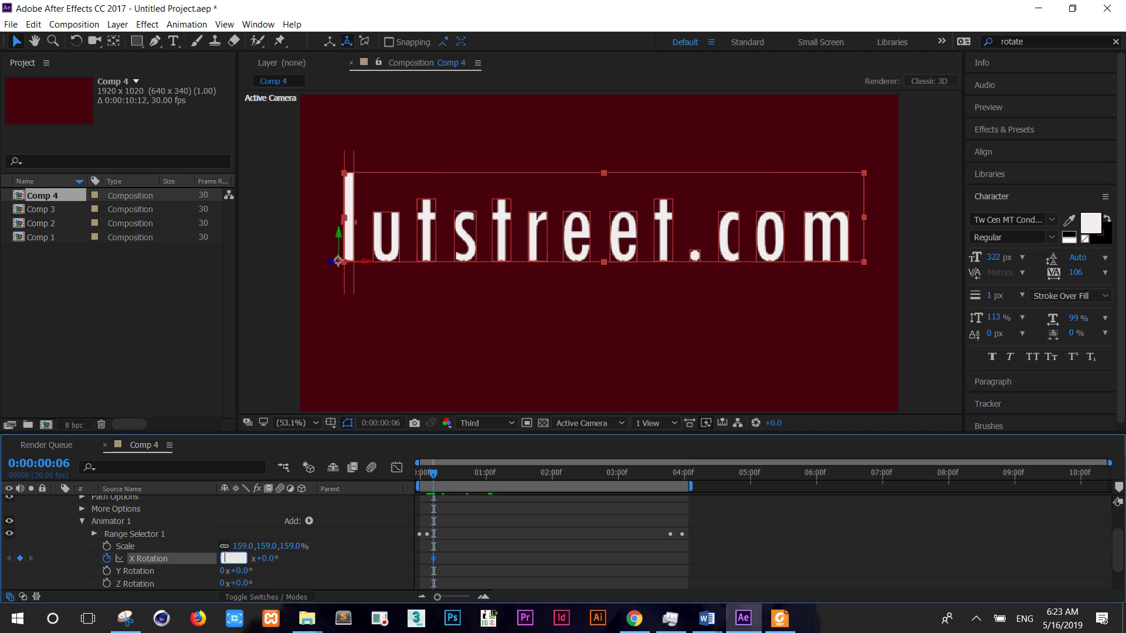
left_click(293, 559)
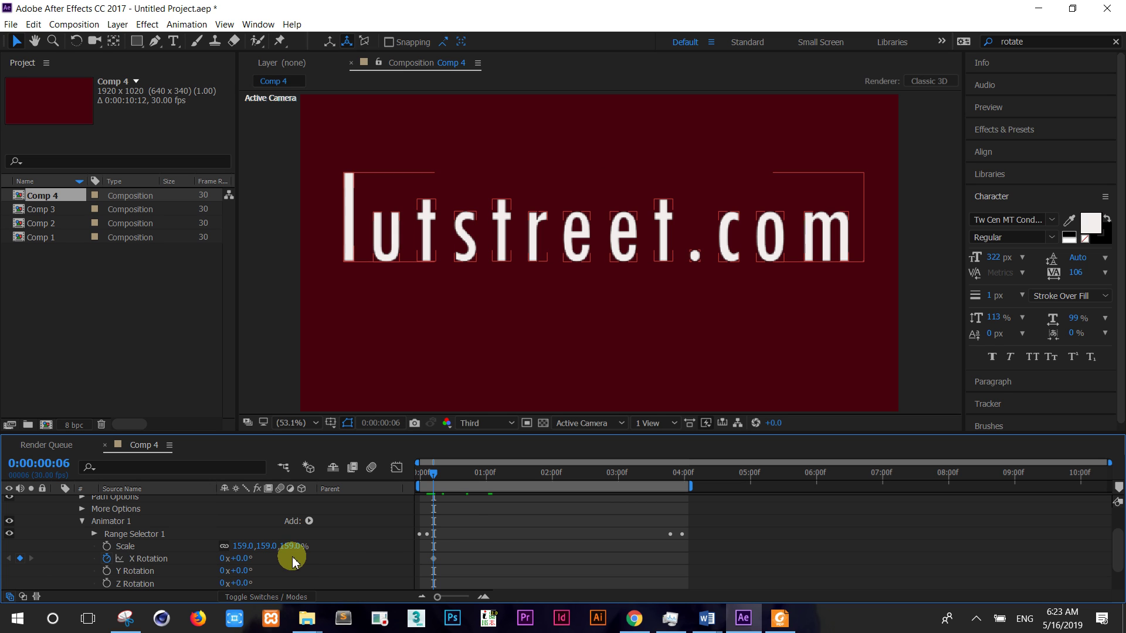
left_click_drag(434, 473, 453, 476)
type("90")
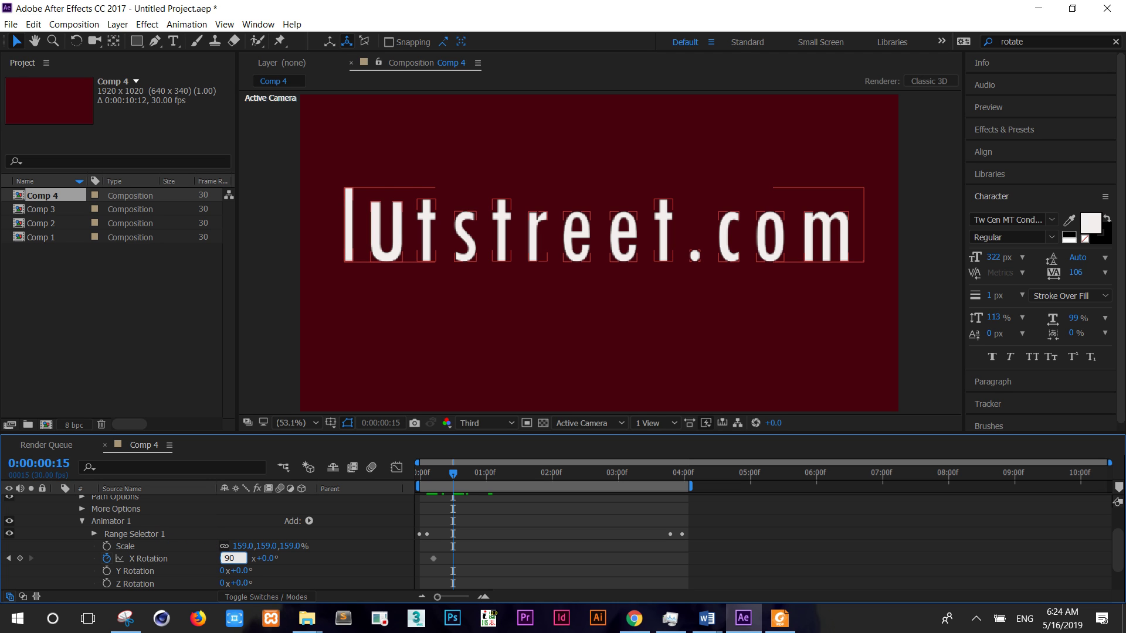
key("Return")
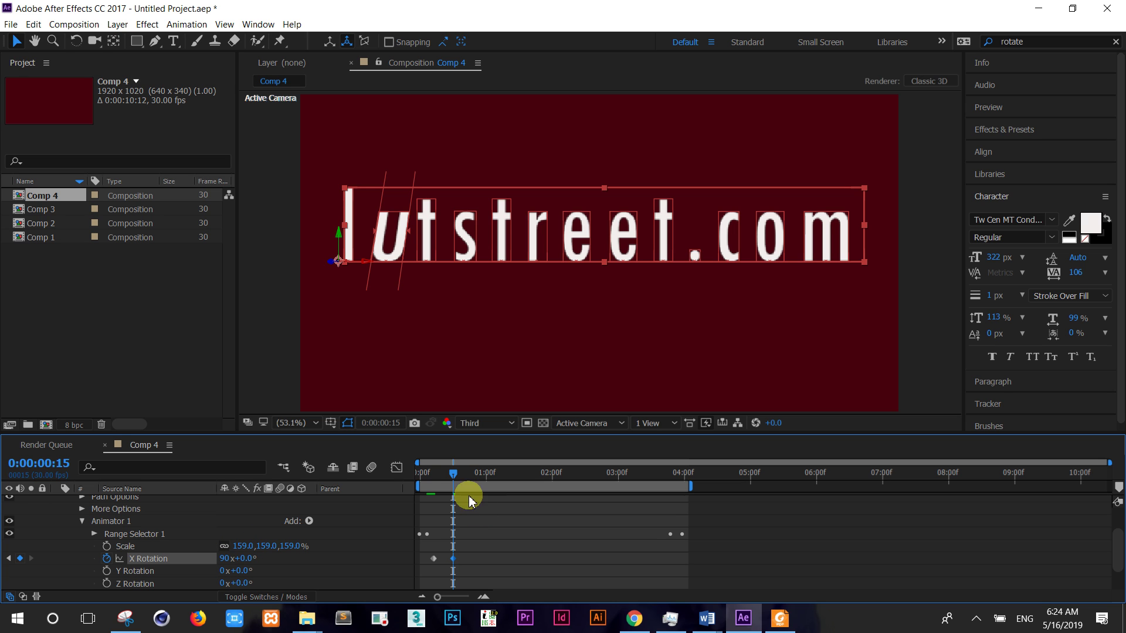
left_click_drag(440, 477, 382, 478)
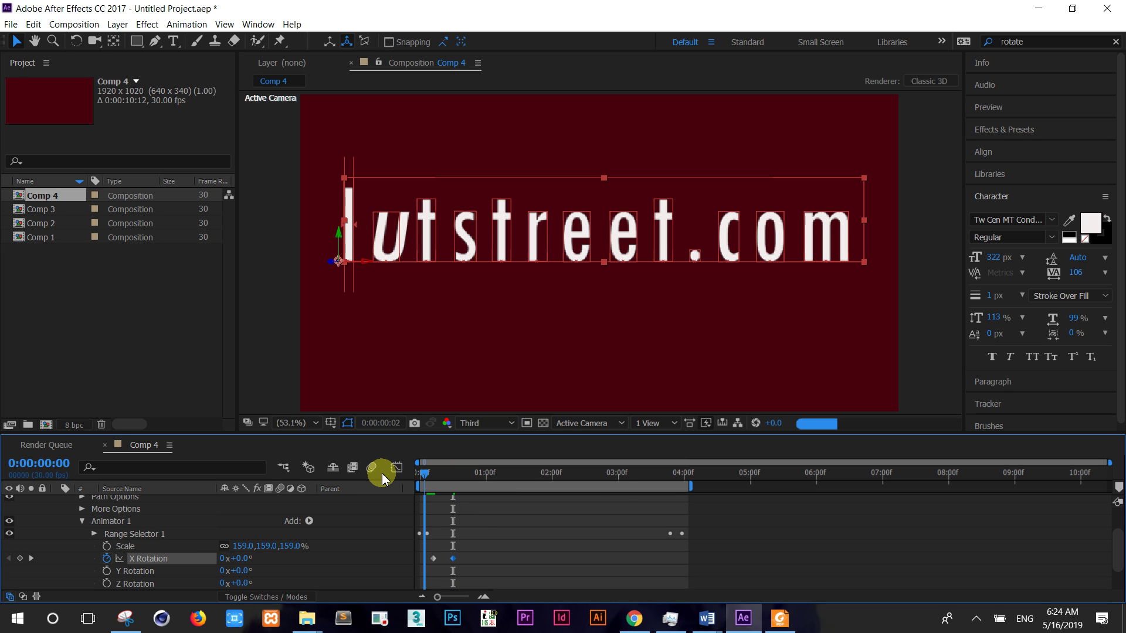
key("space")
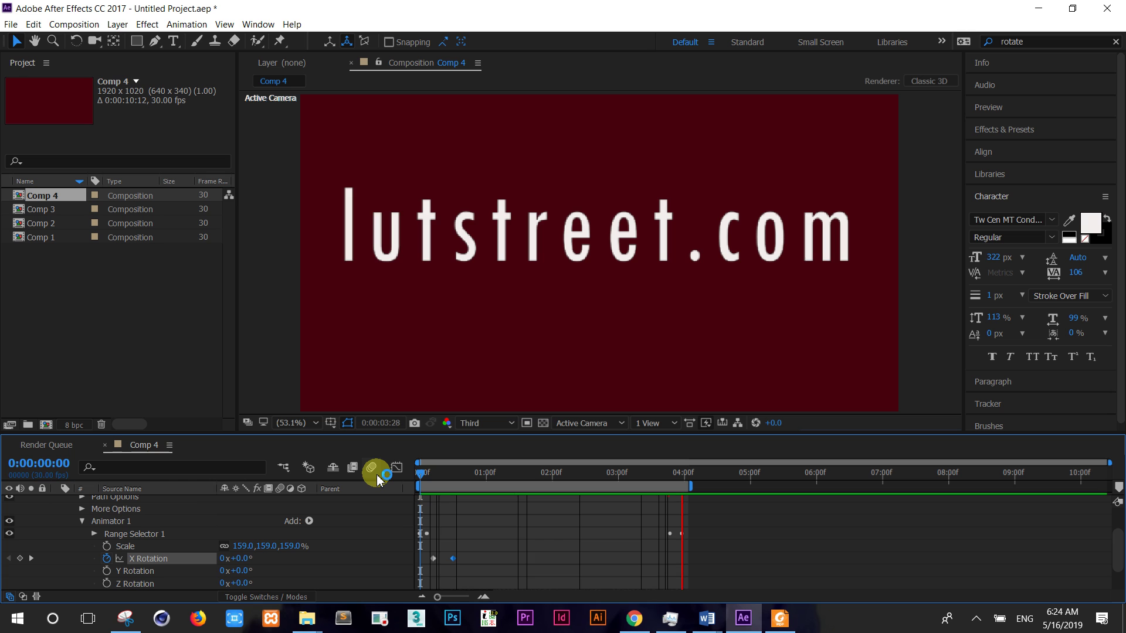
key("space")
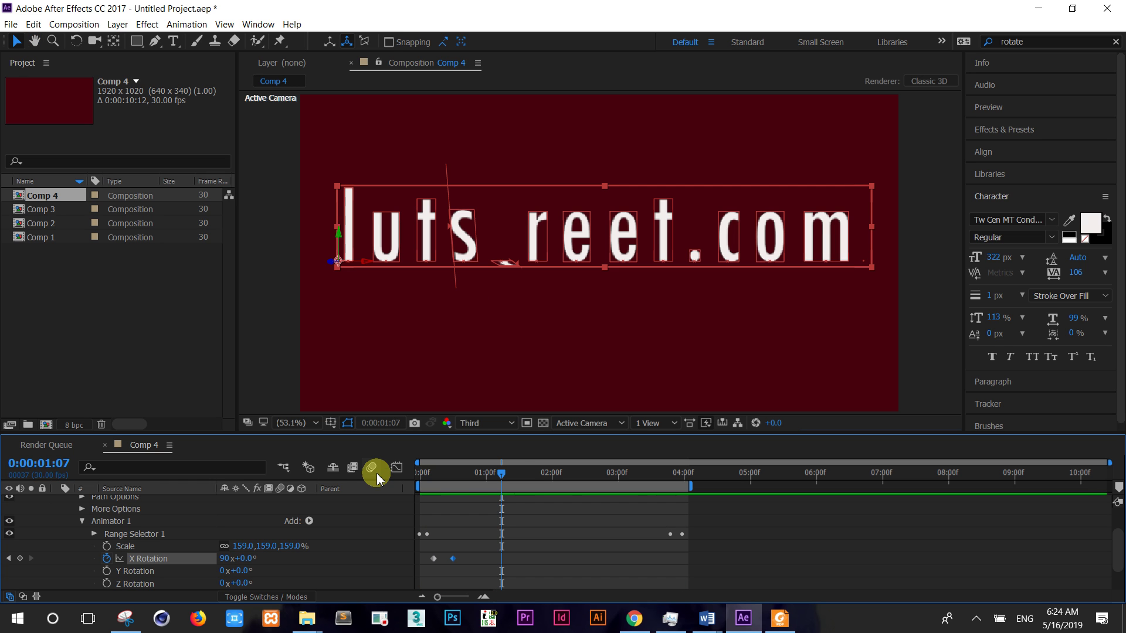
- Change the X Rotation keyframe to 30 at frame 27 and preview the result
left_click_drag(499, 477, 482, 480)
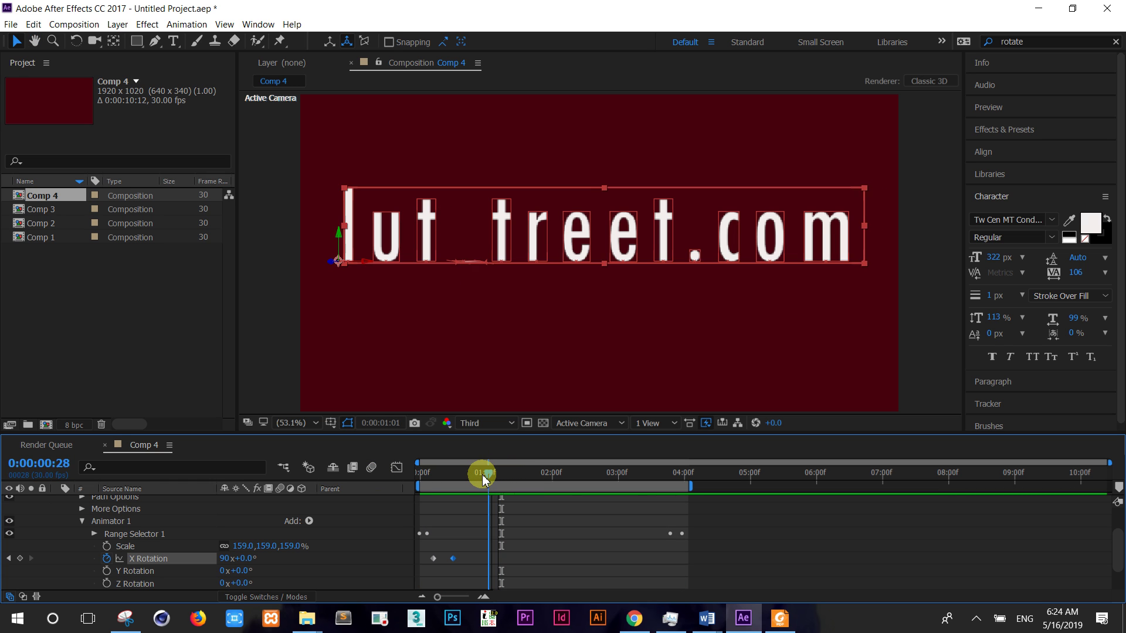
left_click(174, 554)
type("30")
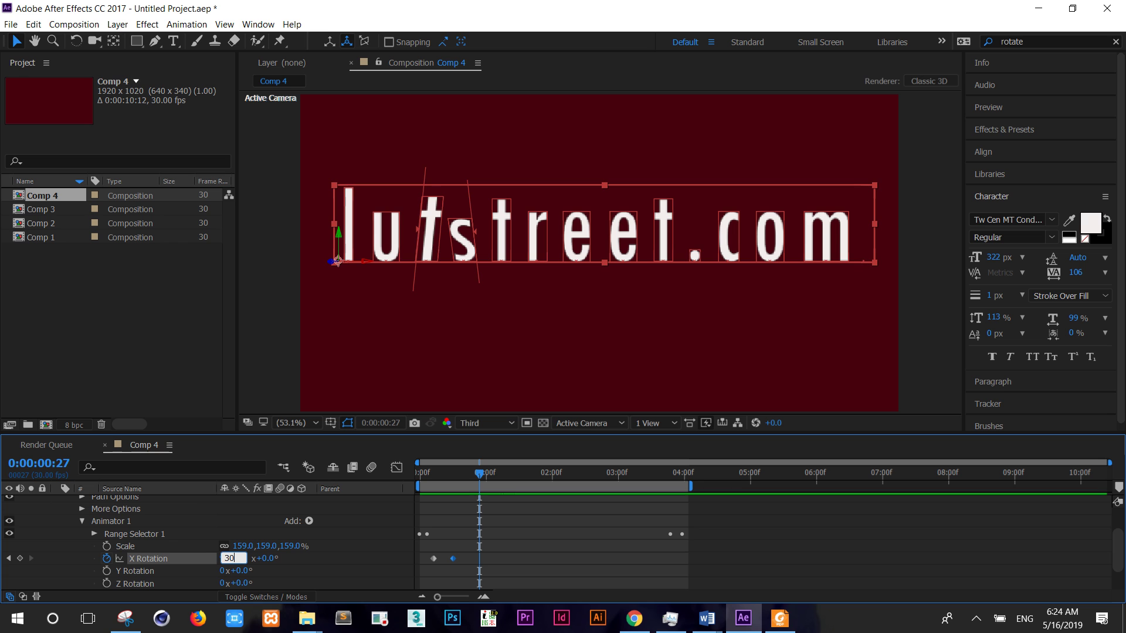
key("Return")
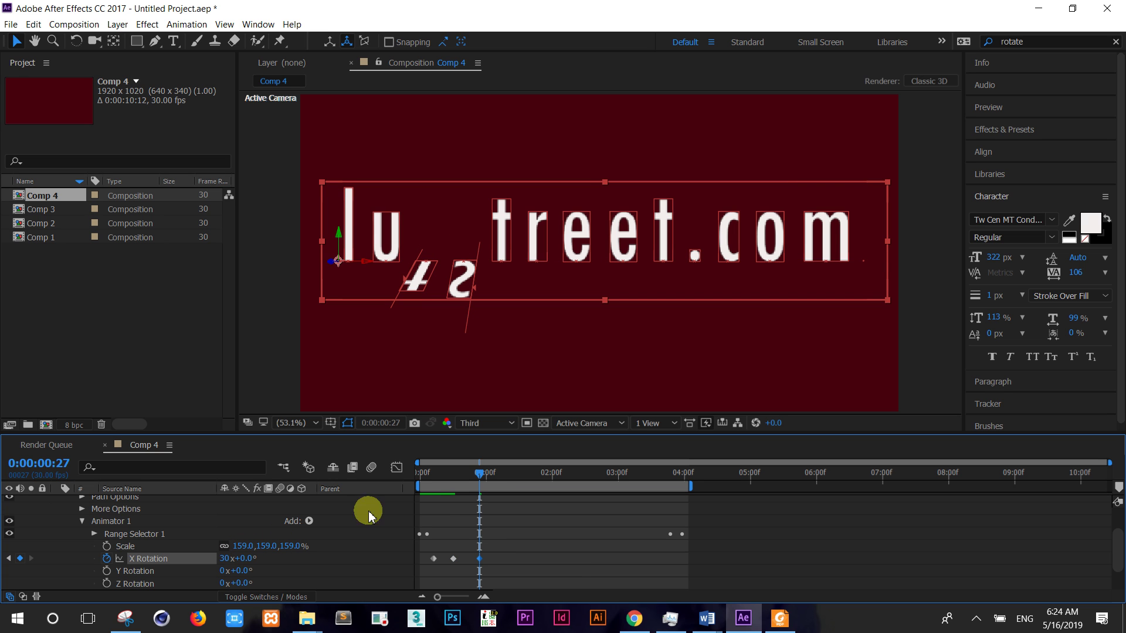
left_click_drag(479, 478, 410, 473)
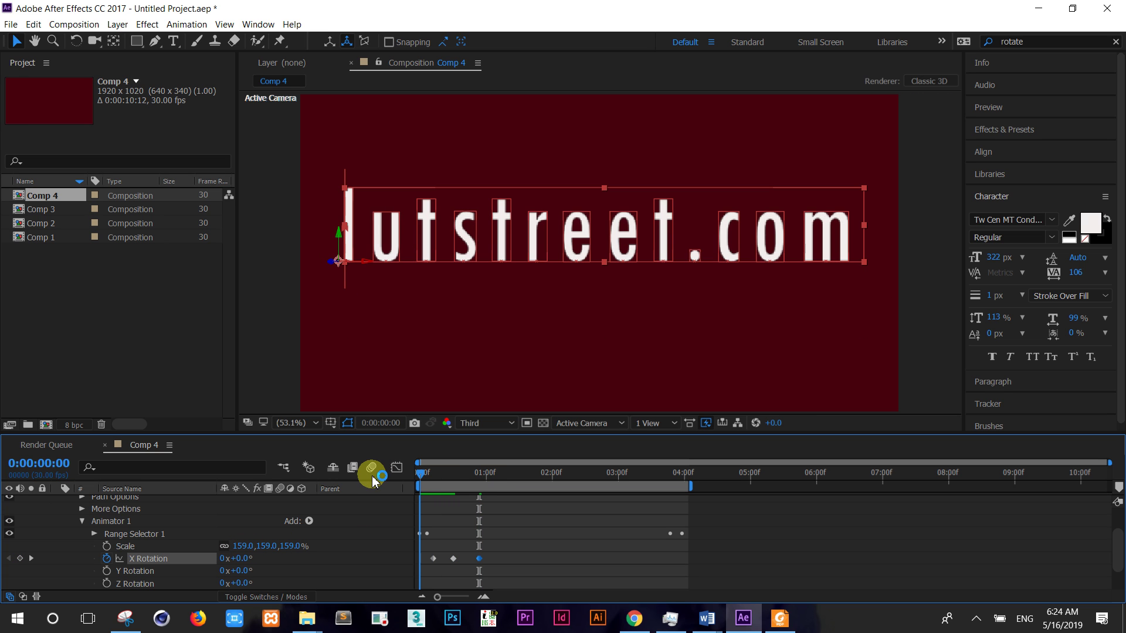
key("space")
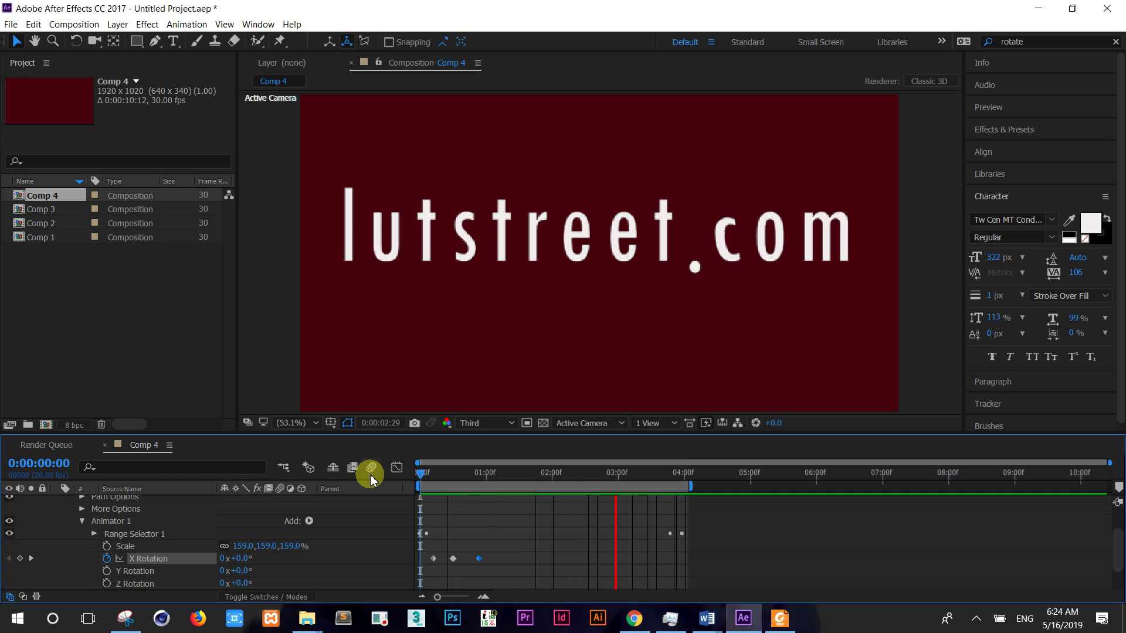
key("space")
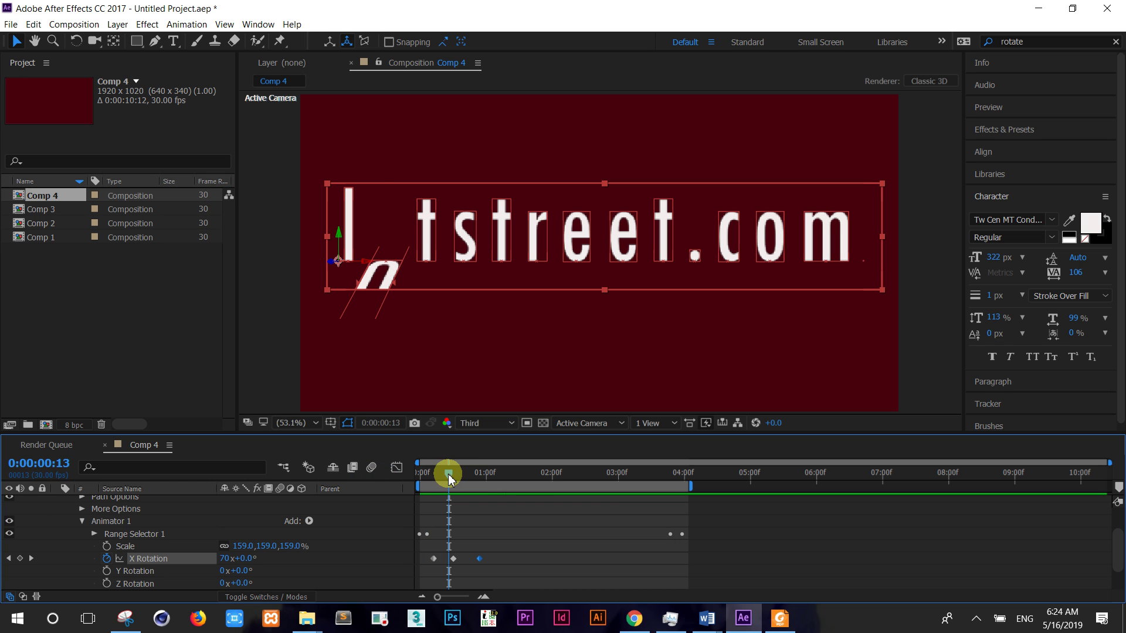
left_click_drag(449, 477, 469, 479)
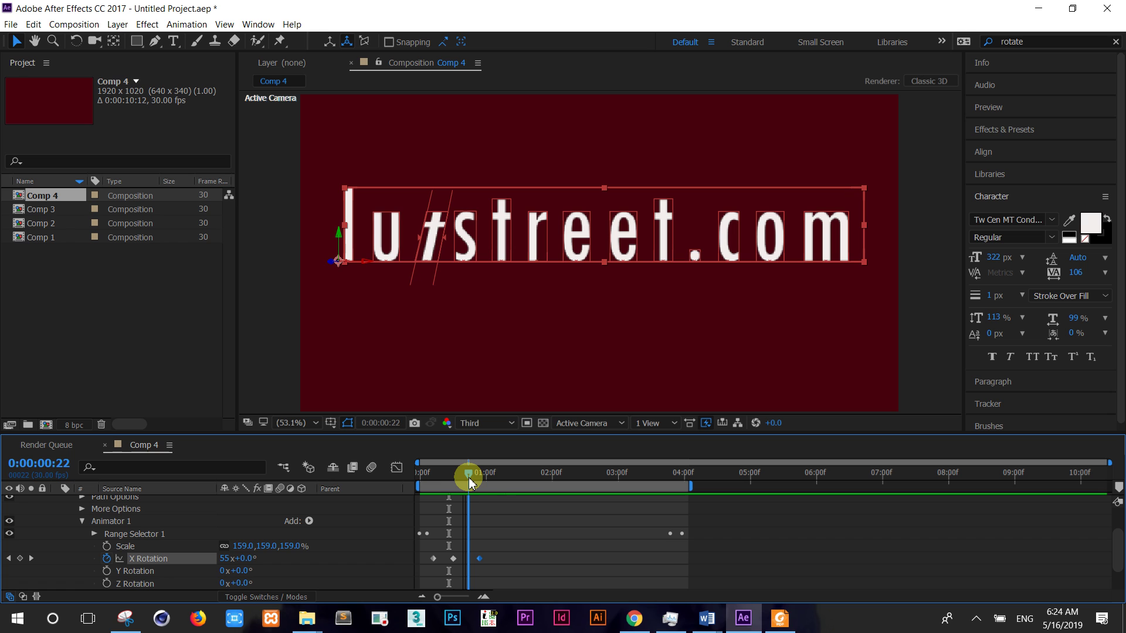
left_click_drag(469, 478, 490, 473)
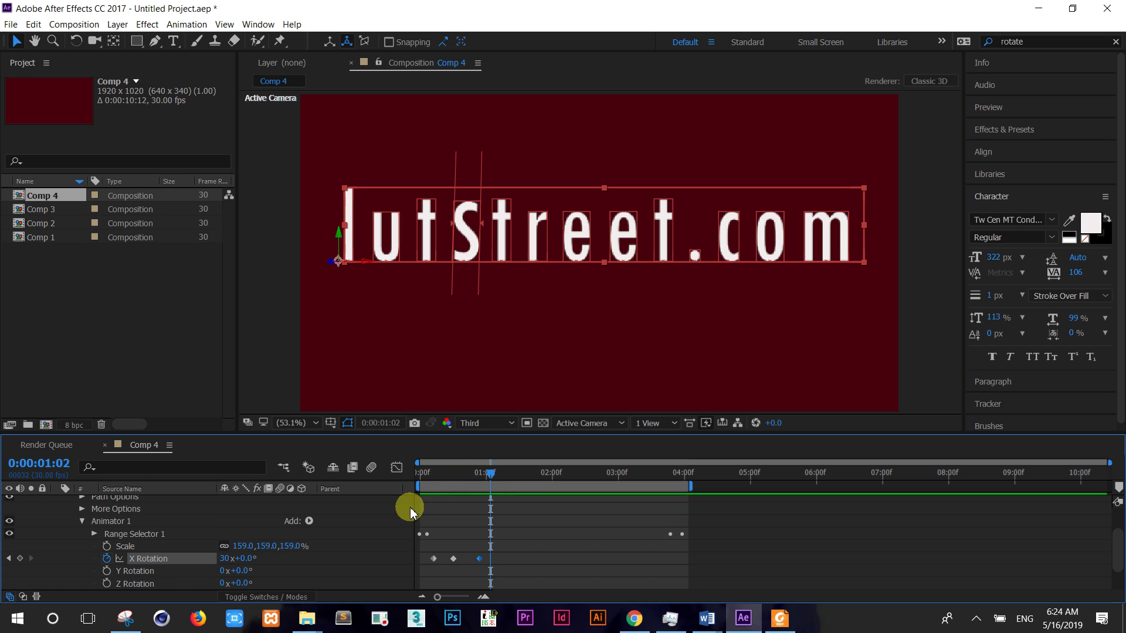
- Keyframe Y Rotation from 0x at 1:02 to 84x at 1:10, then preview from the start
left_click(107, 571)
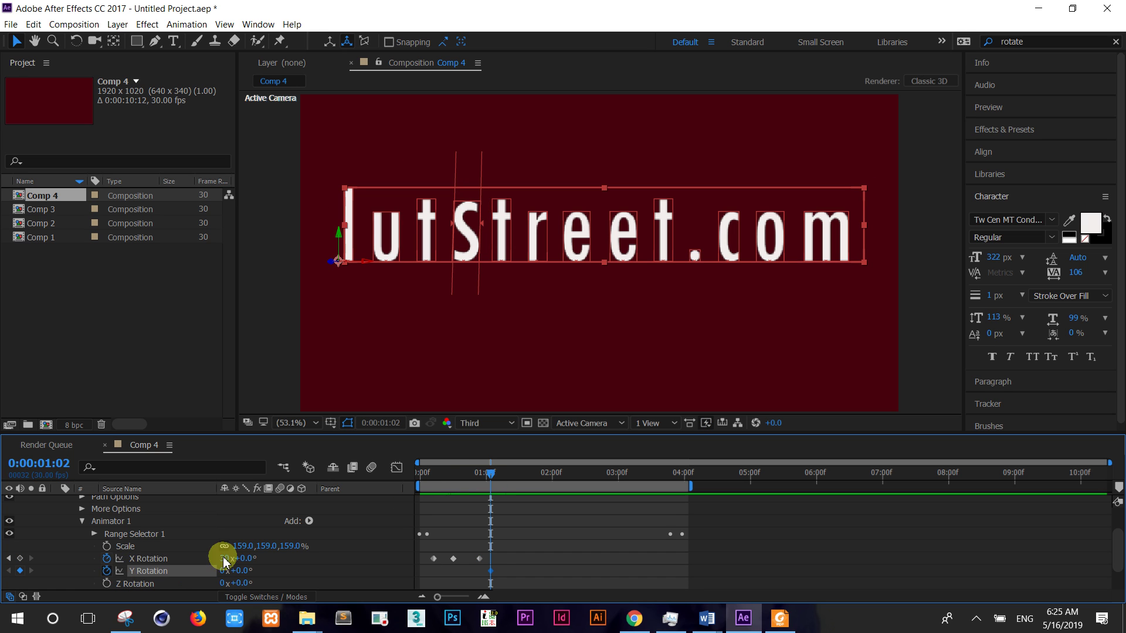
left_click_drag(492, 475, 508, 474)
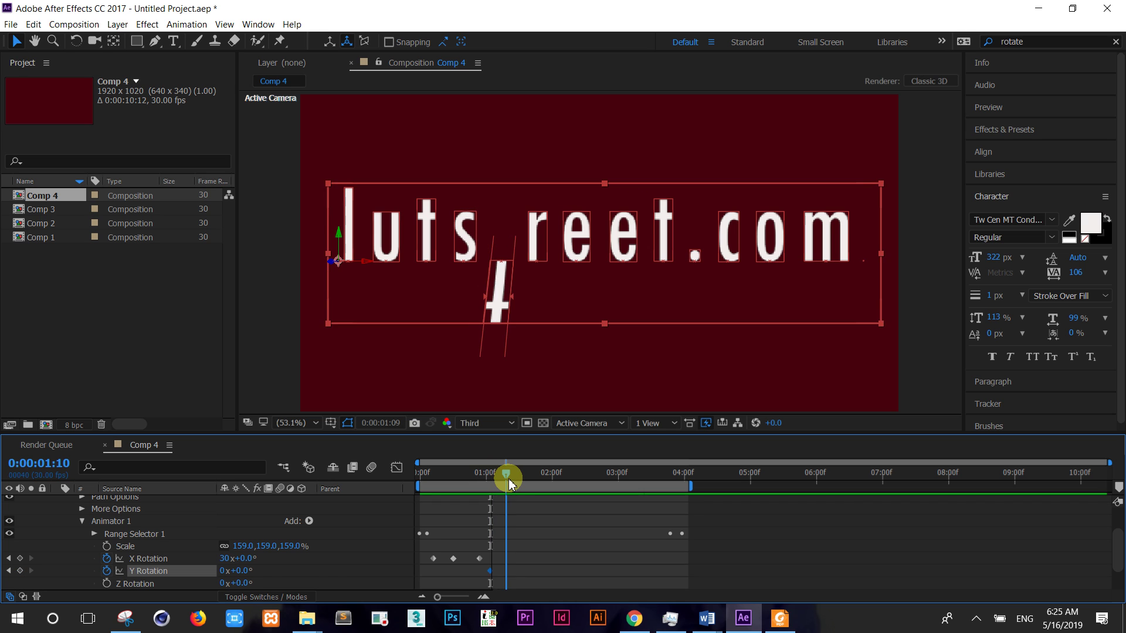
left_click_drag(223, 571, 274, 561)
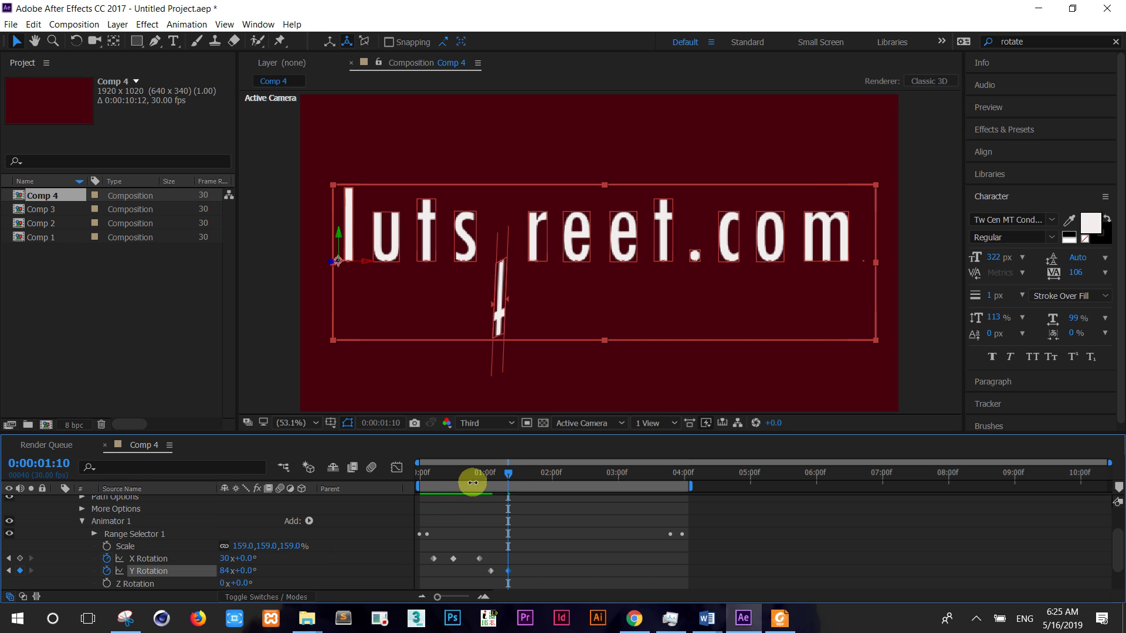
left_click(509, 475)
left_click_drag(481, 480, 355, 484)
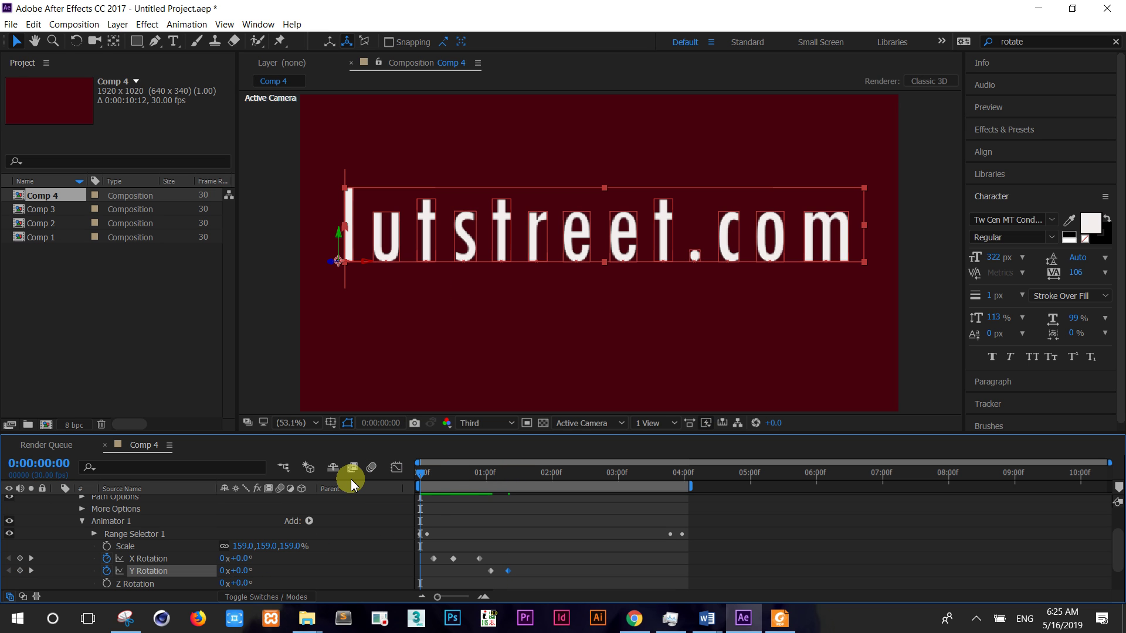
key("space")
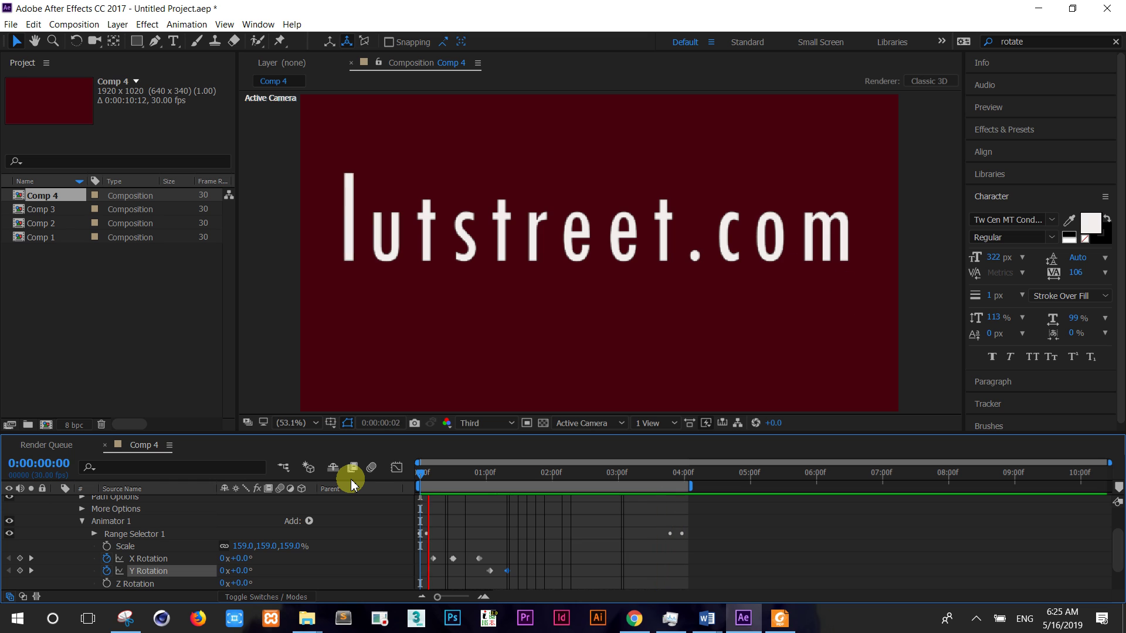
key("space")
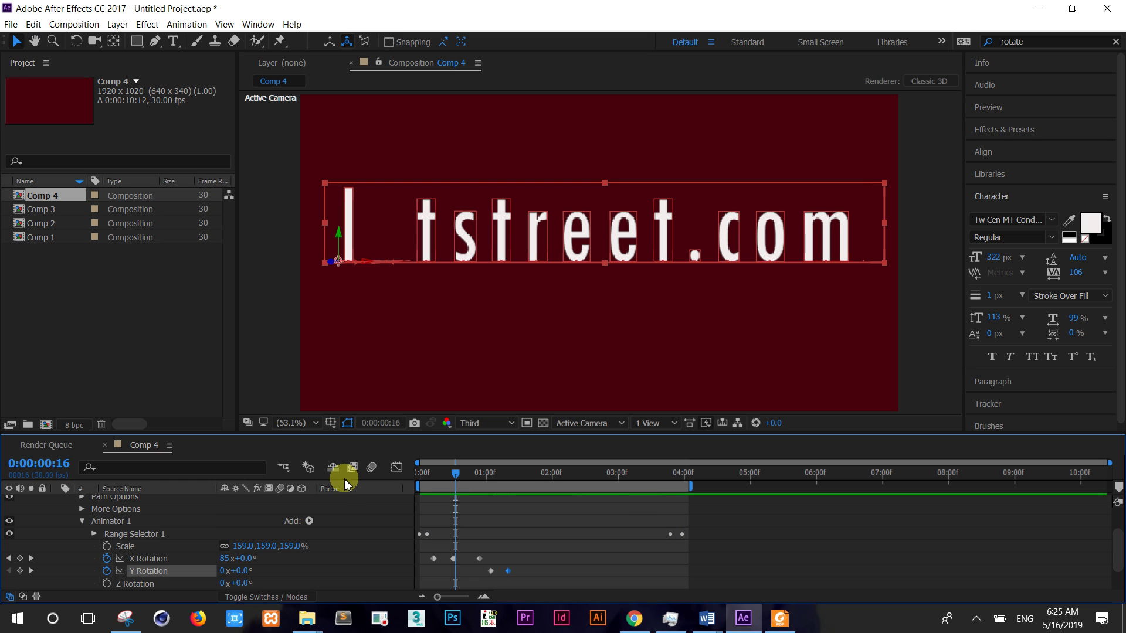
- Increase the animator Scale to enlarge the sweeping letters and preview from the start
scroll(133, 556, "down", 3)
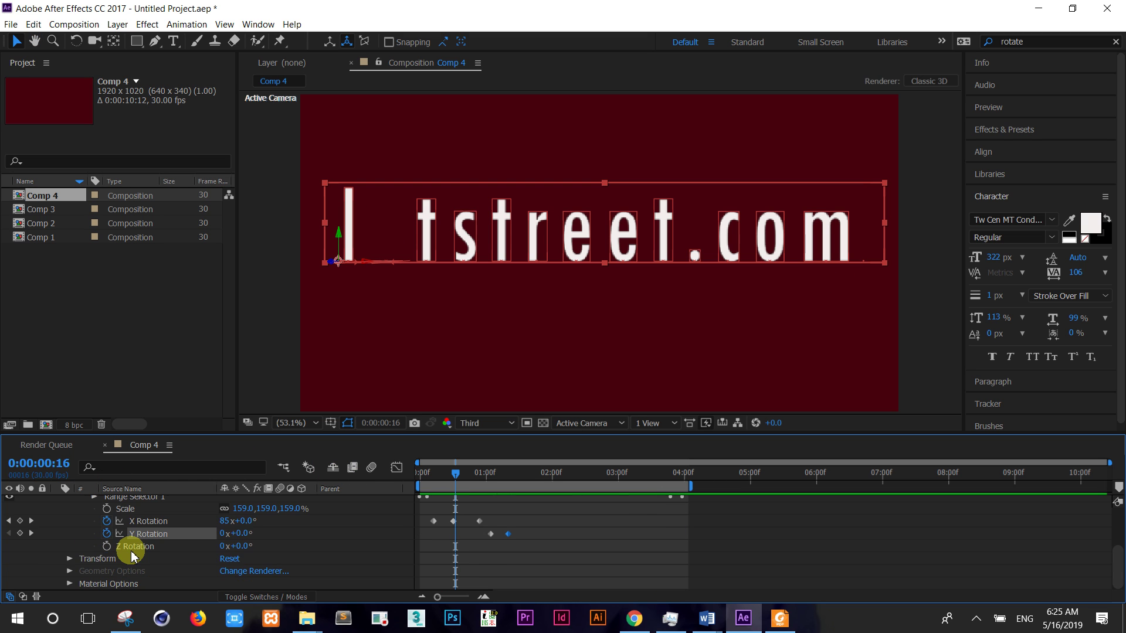
scroll(134, 554, "up", 5)
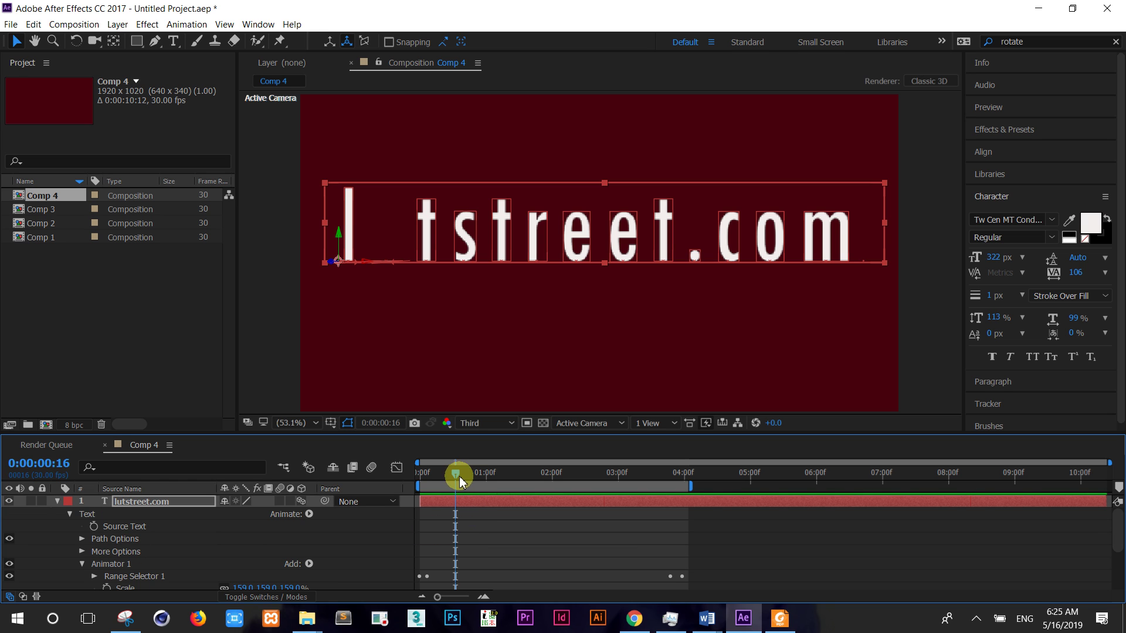
left_click_drag(457, 480, 402, 473)
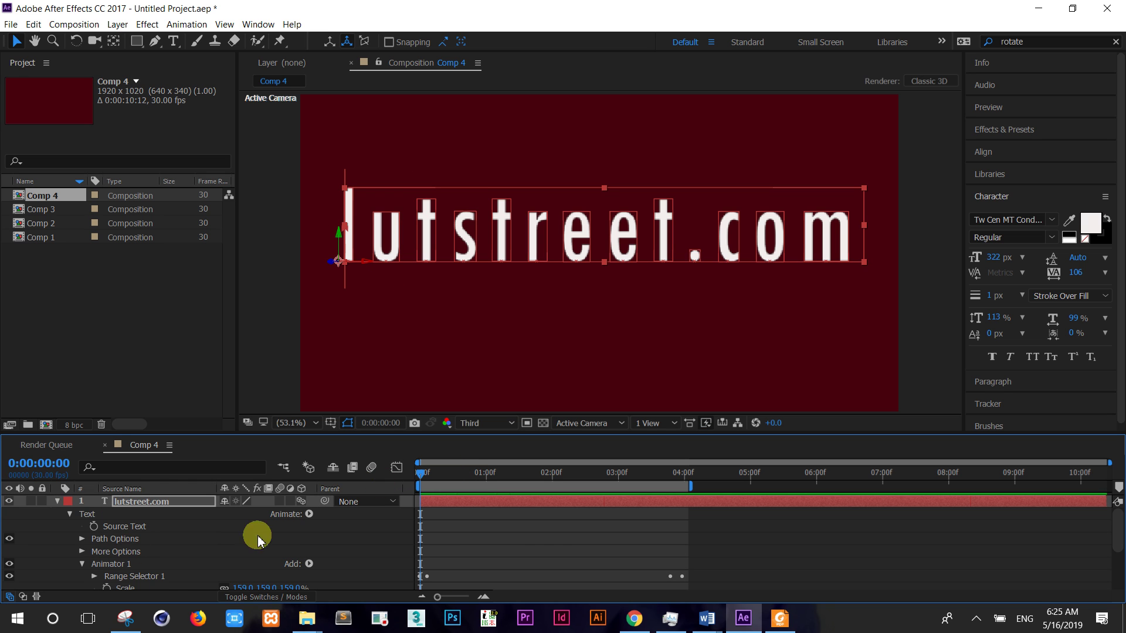
scroll(144, 561, "down", 5)
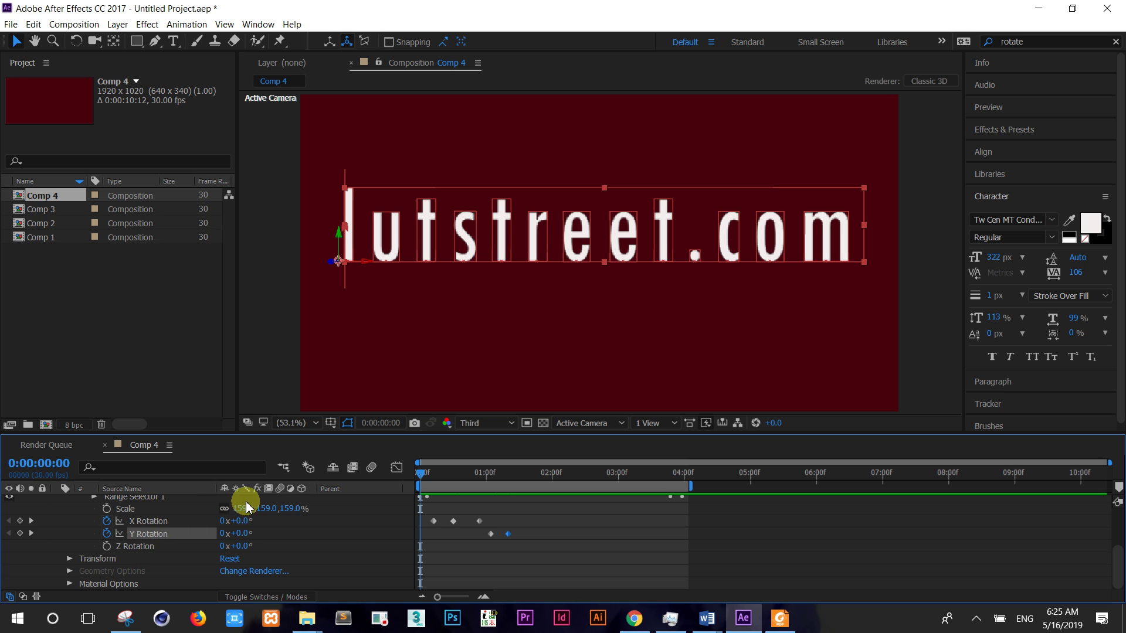
left_click_drag(242, 508, 265, 509)
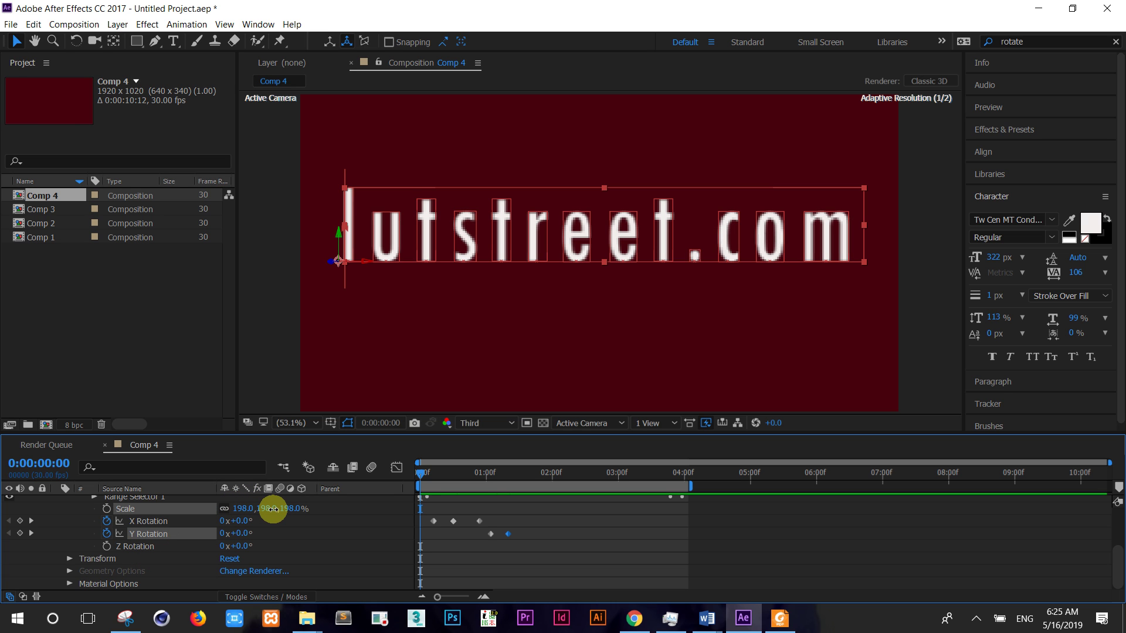
left_click(251, 513)
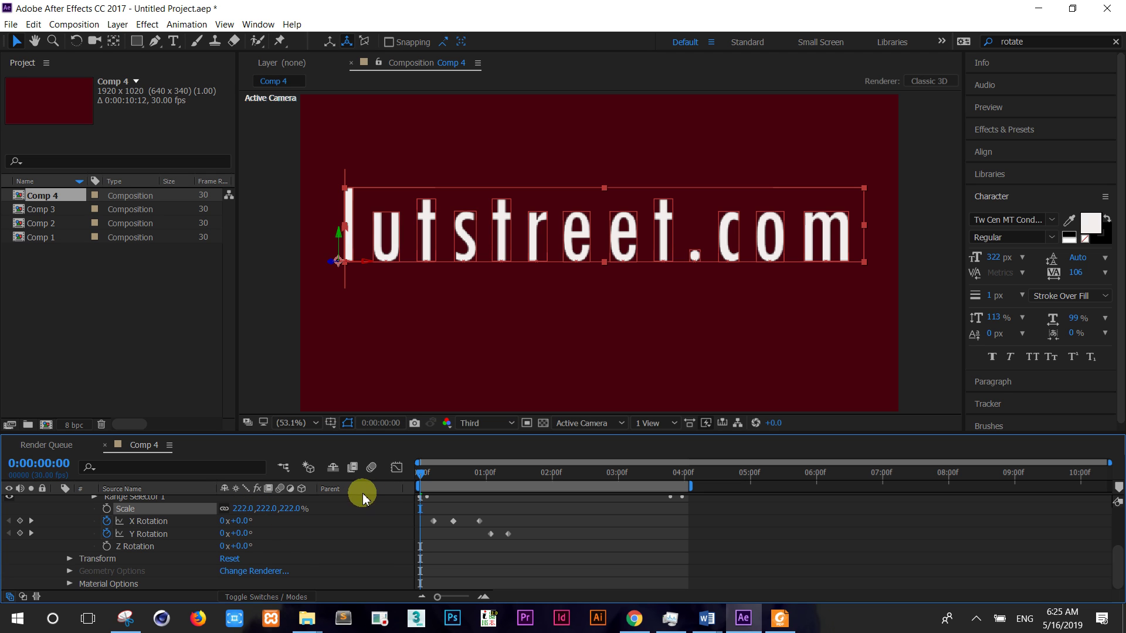
left_click(444, 482)
left_click_drag(444, 482, 376, 487)
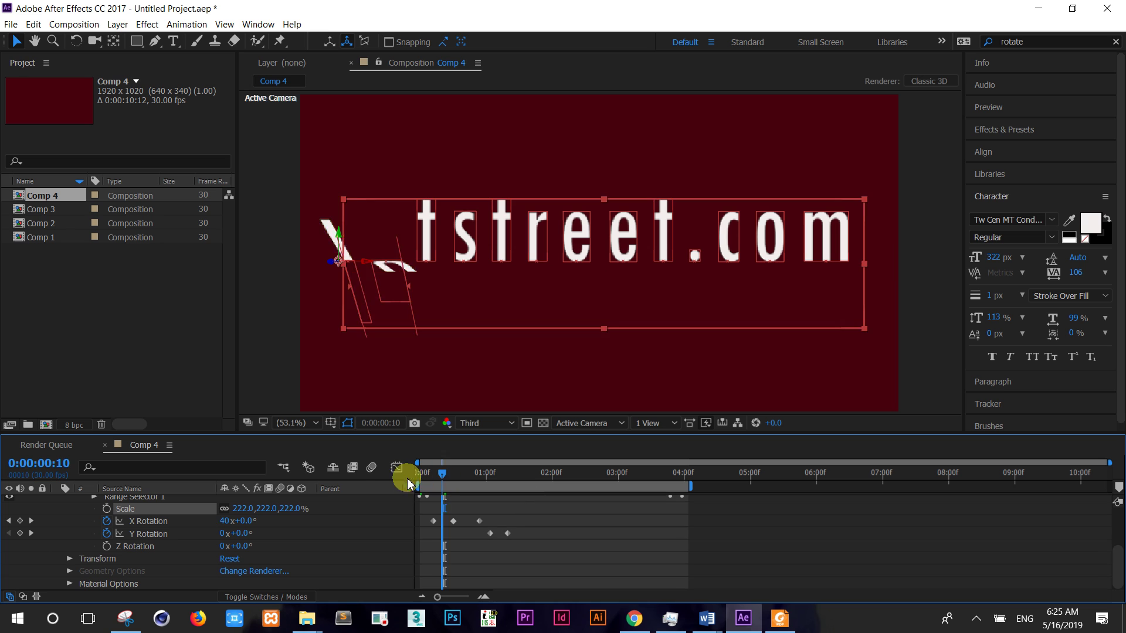
key("space")
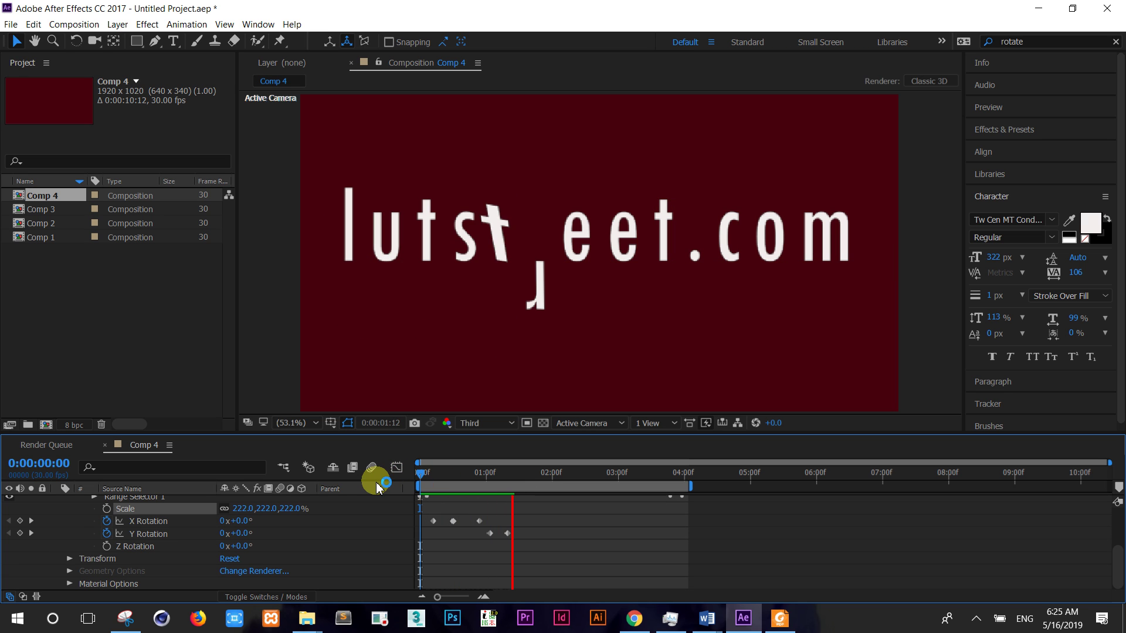
key("space")
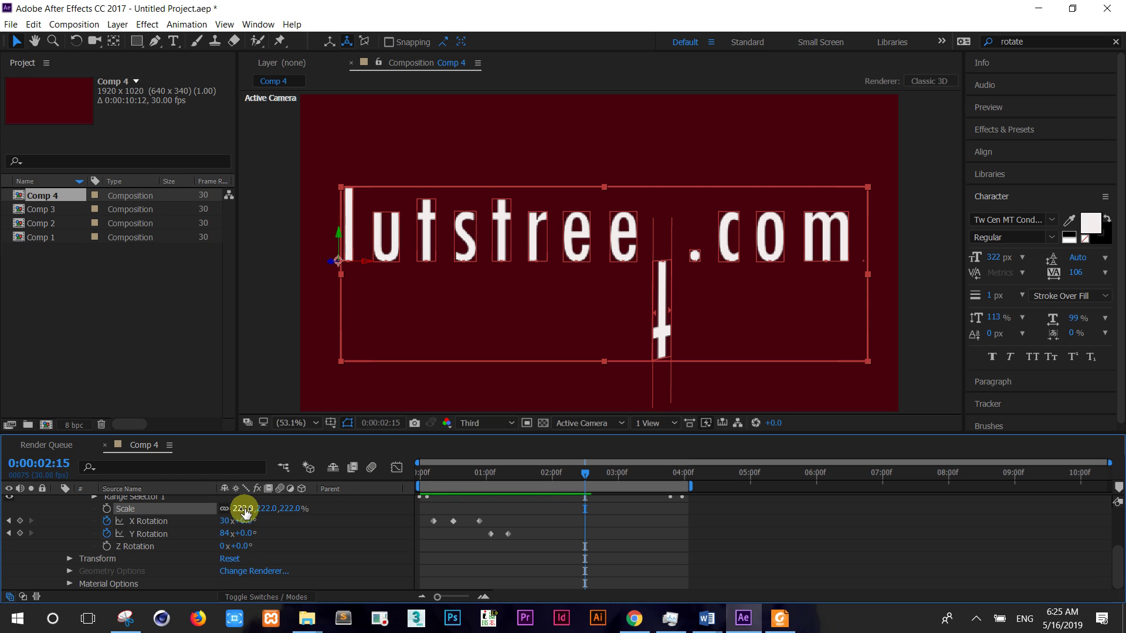
- Keyframe Scale at 14% at 2:15 and 60% at 1:12, then preview the sweep
left_click_drag(239, 509, 100, 516)
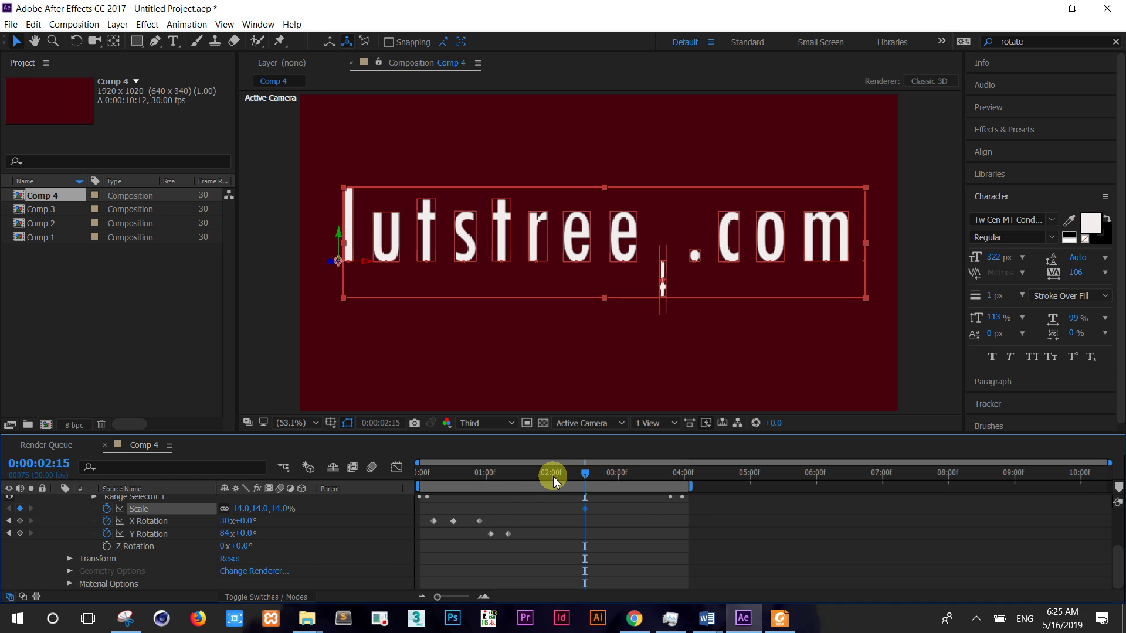
left_click_drag(586, 478, 512, 482)
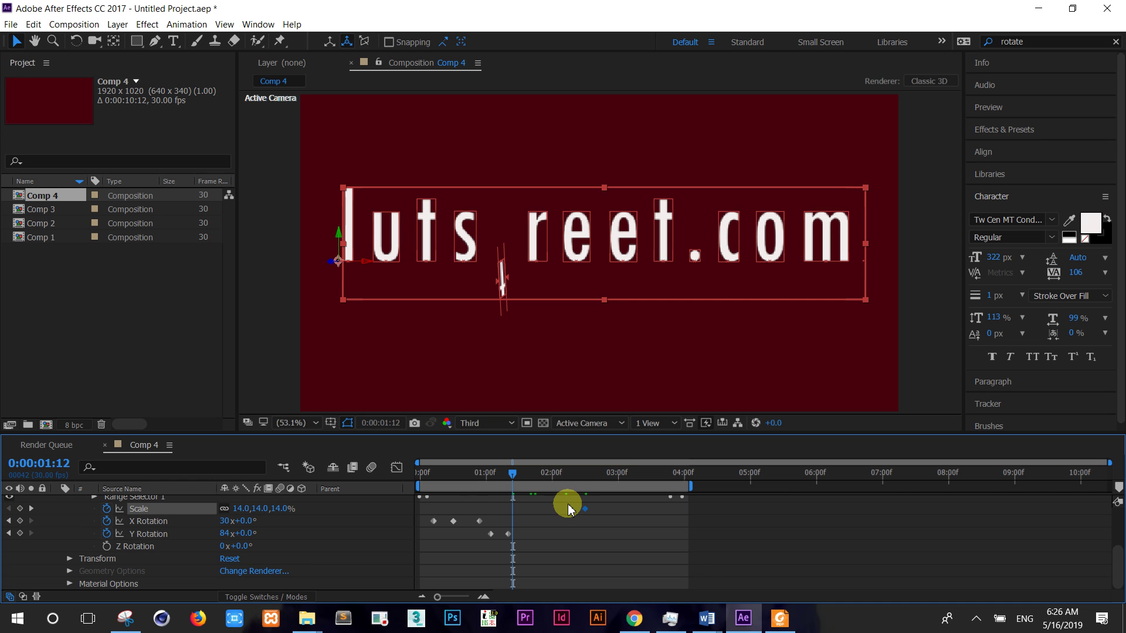
left_click_drag(253, 508, 281, 512)
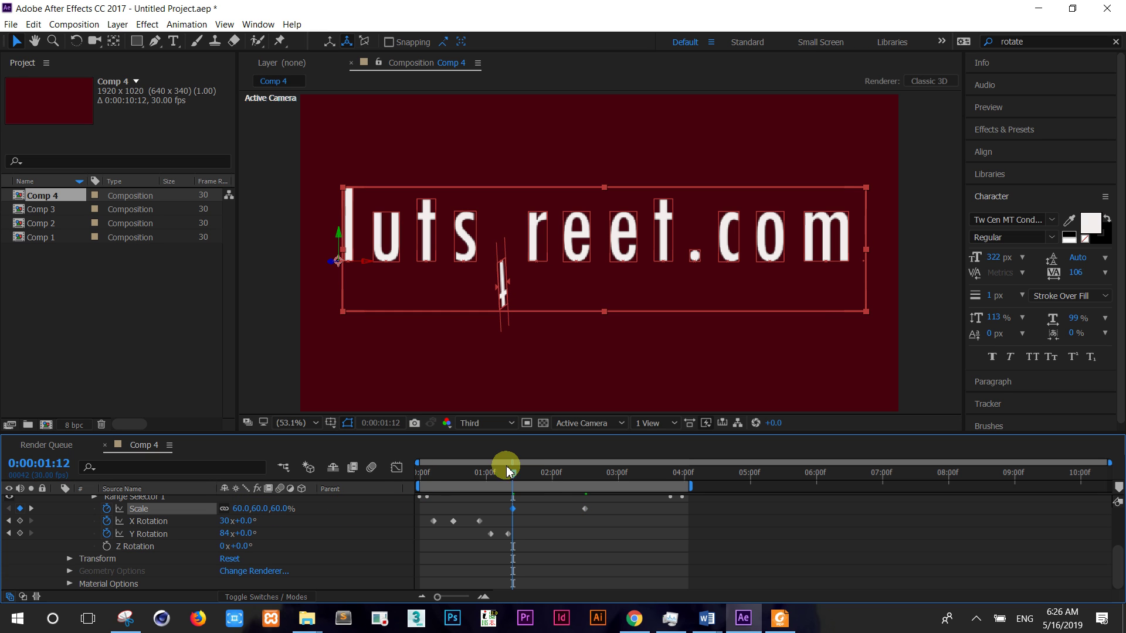
key("Home")
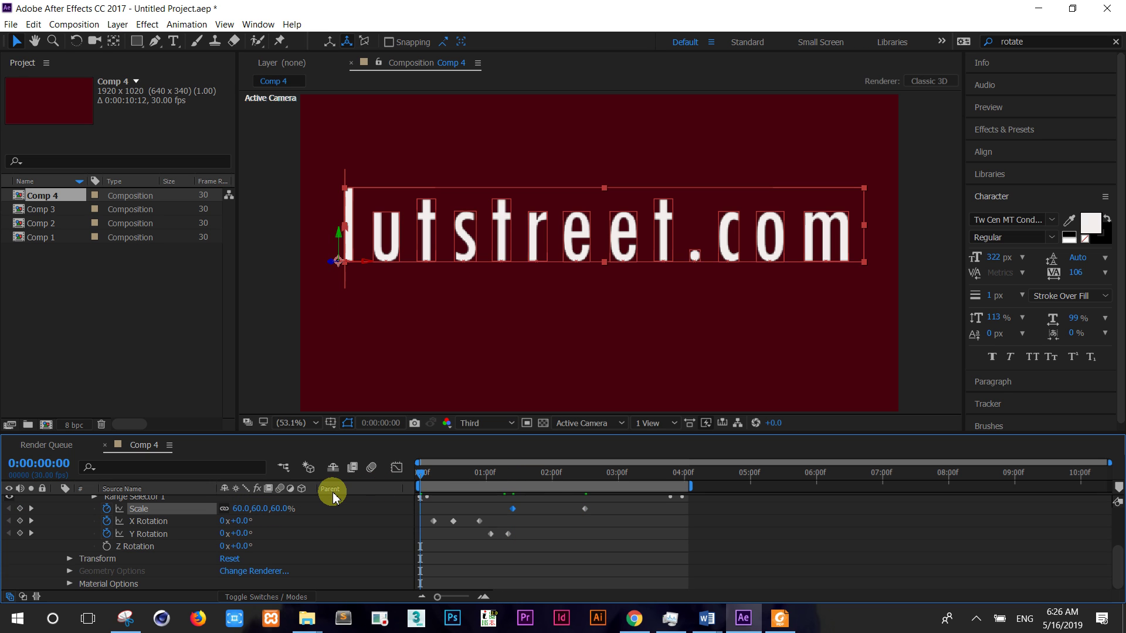
key("space")
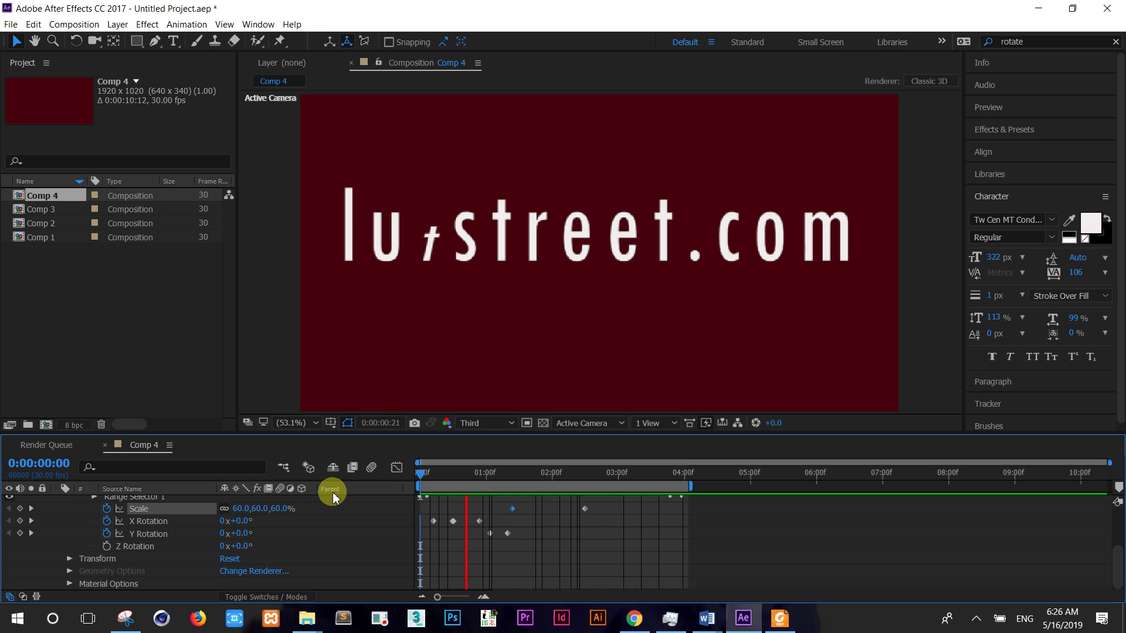
key("space")
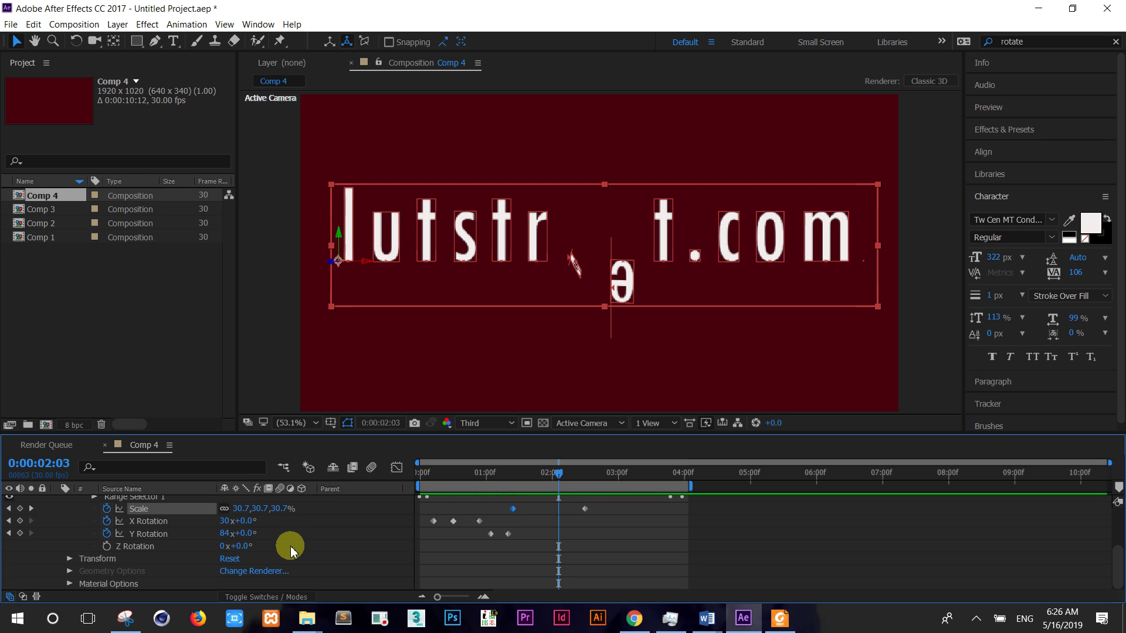
scroll(214, 537, "up", 3)
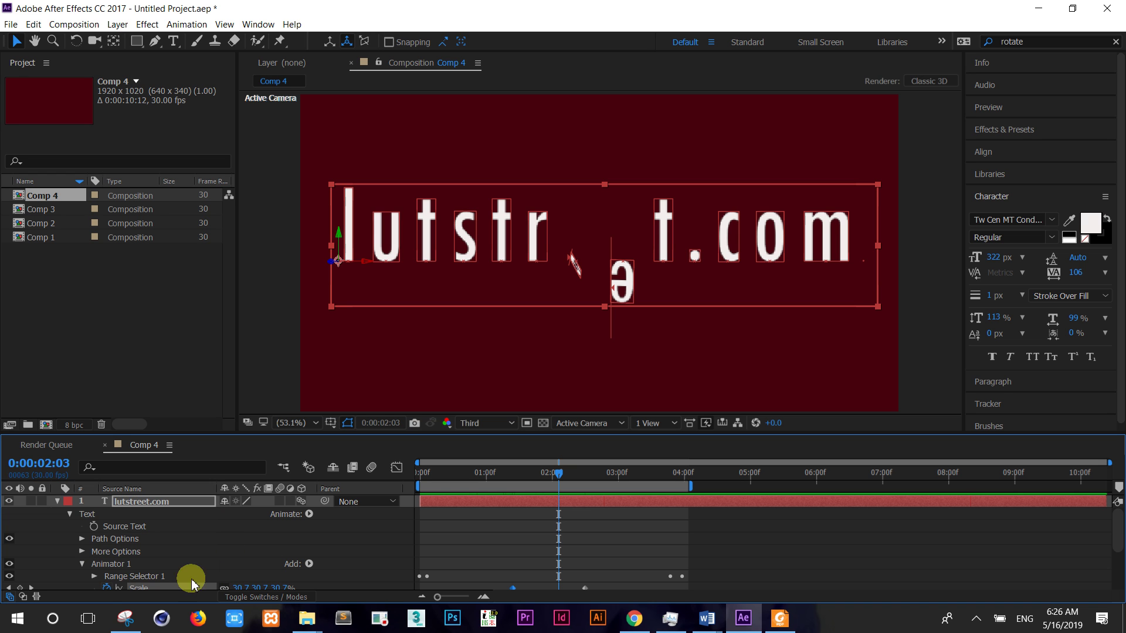
- Collapse Range Selector 1 and add Opacity to Animator 1
left_click(94, 577)
scroll(94, 580, "down", 2)
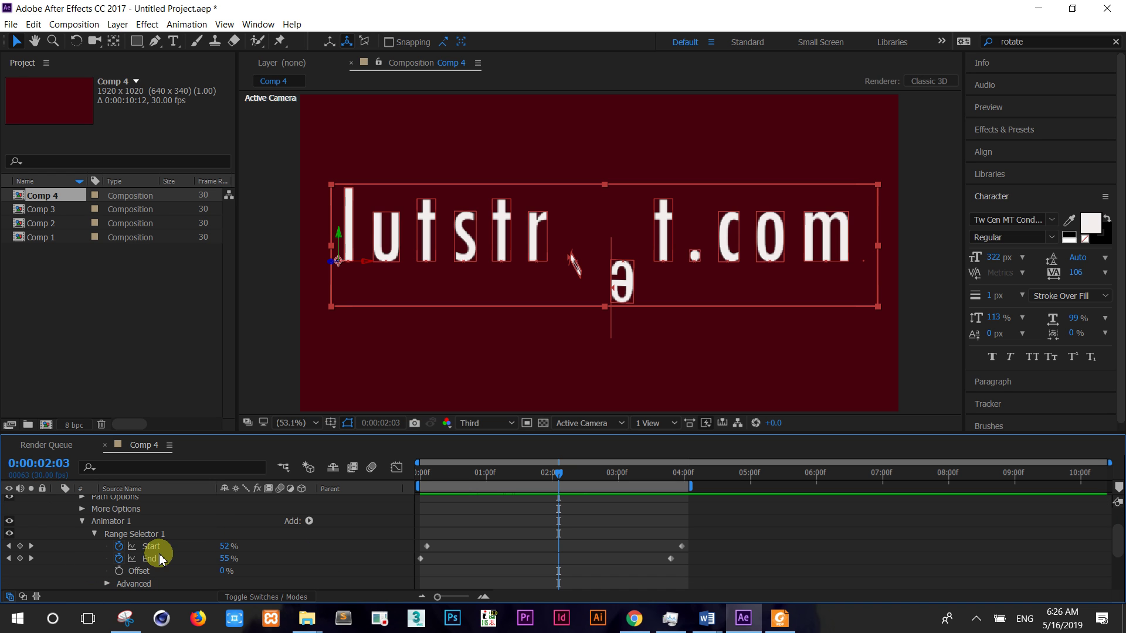
left_click(93, 535)
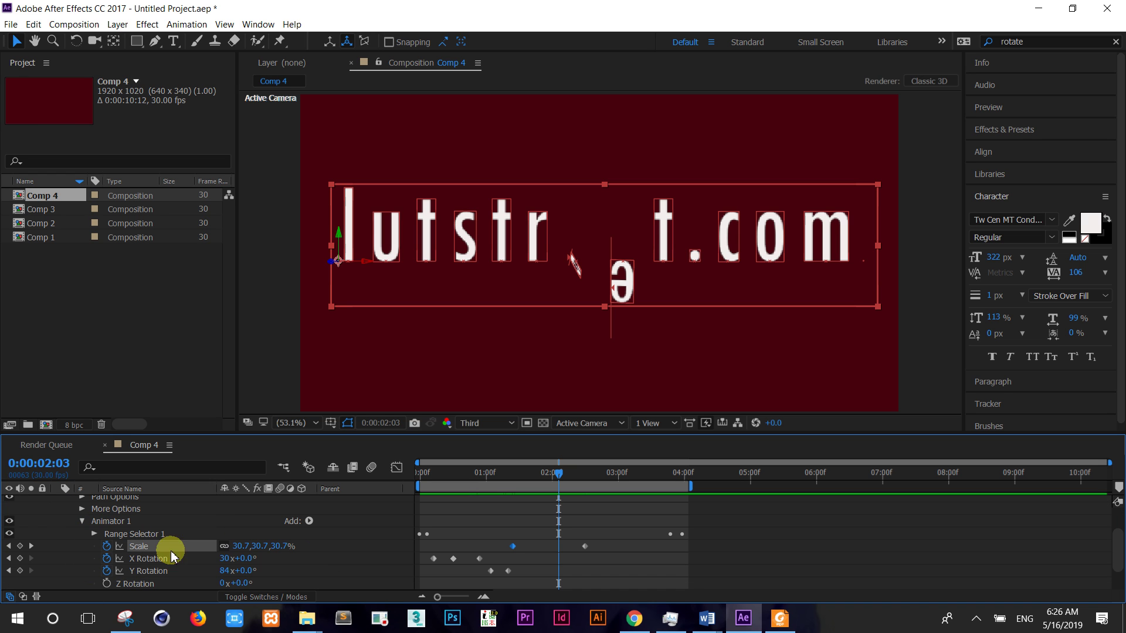
left_click(308, 522)
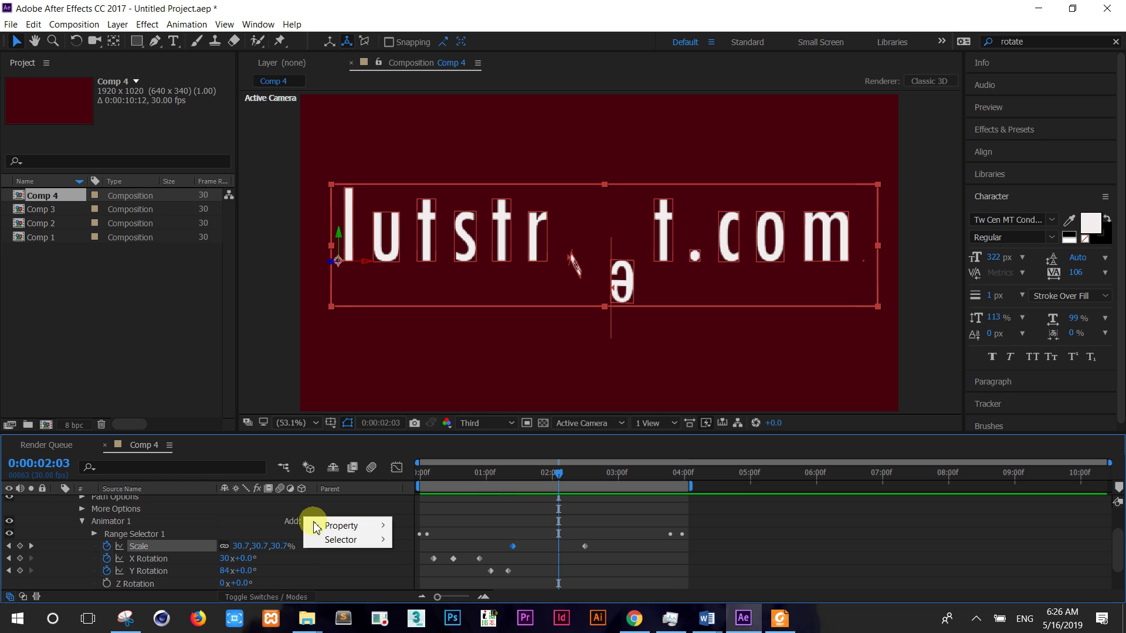
mouse_move(319, 526)
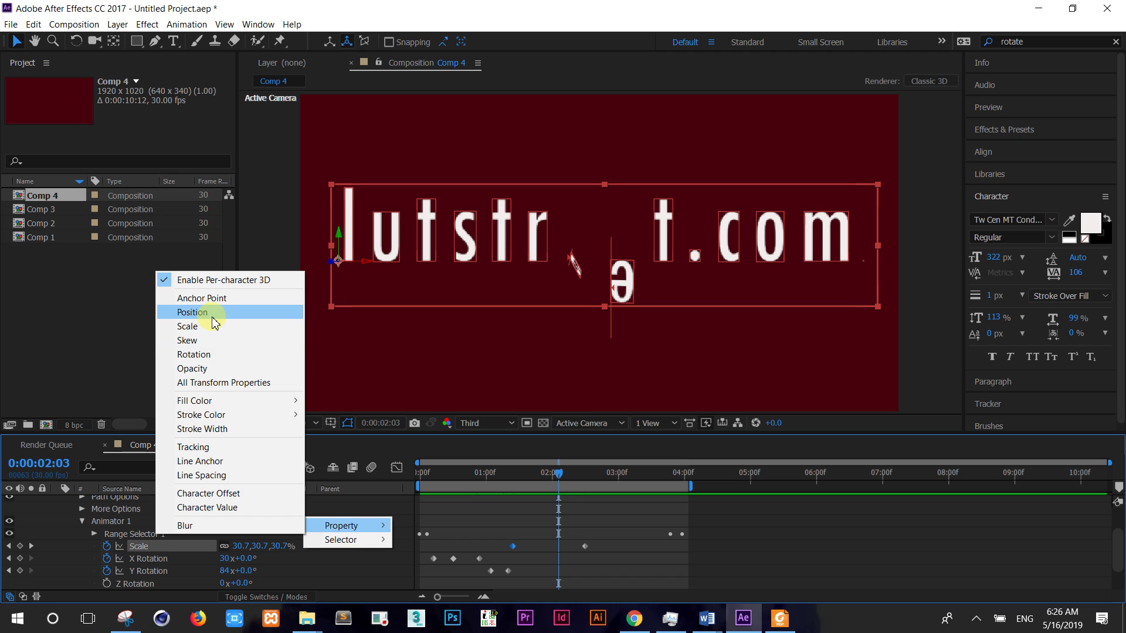
left_click(214, 370)
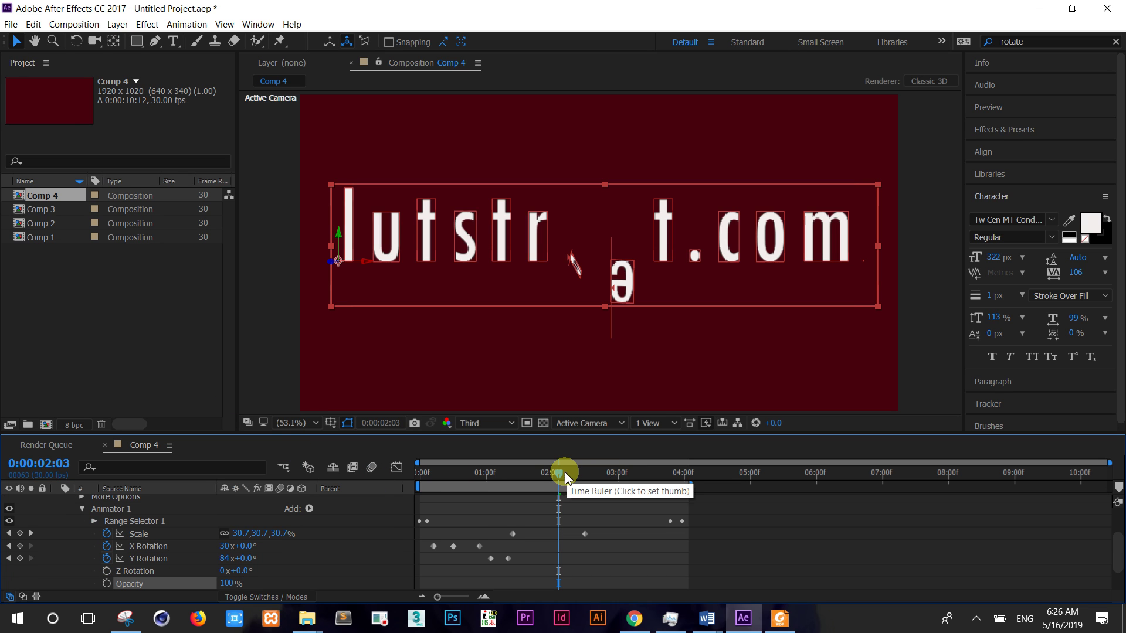
- Set character Opacity to 0% near 1:19 and preview the fading letters
left_click_drag(566, 476, 525, 484)
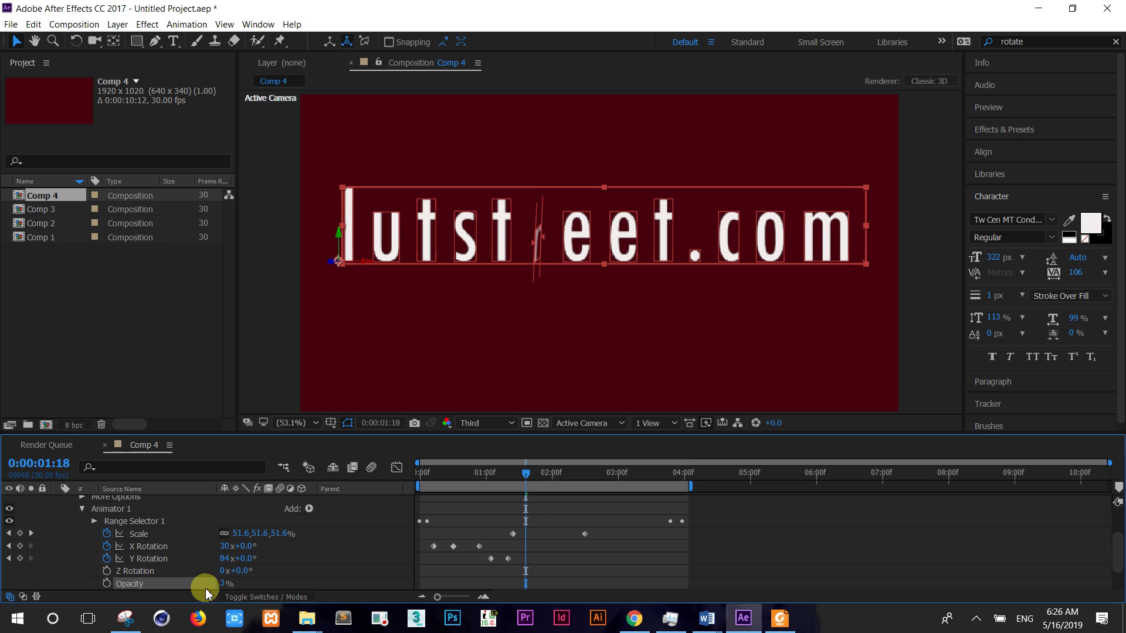
left_click_drag(223, 584, 155, 585)
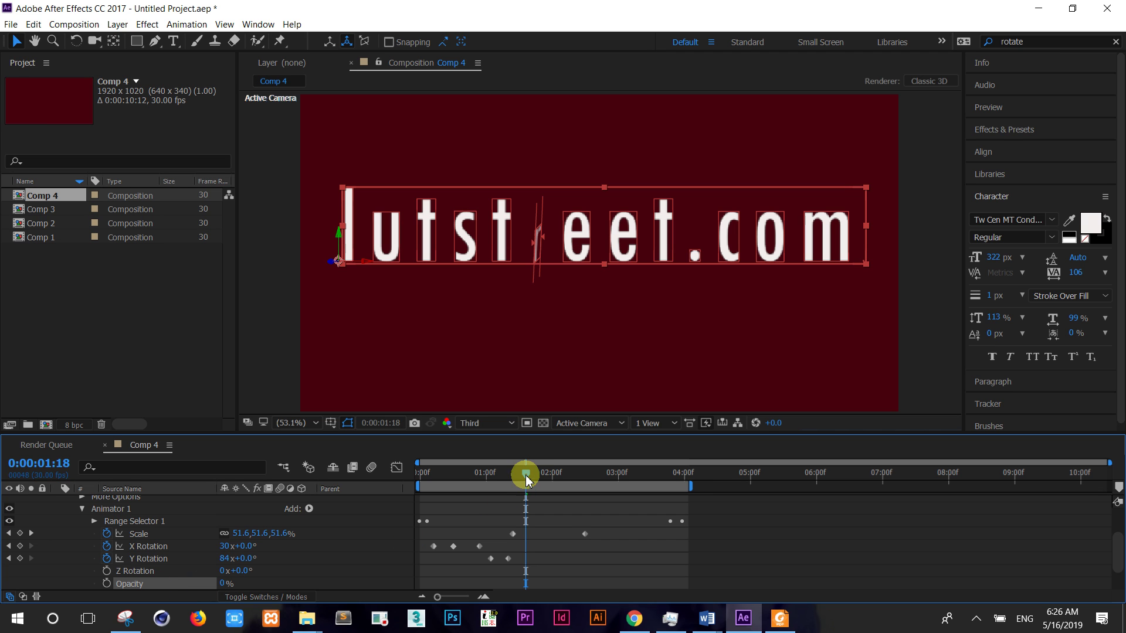
left_click_drag(525, 478, 312, 481)
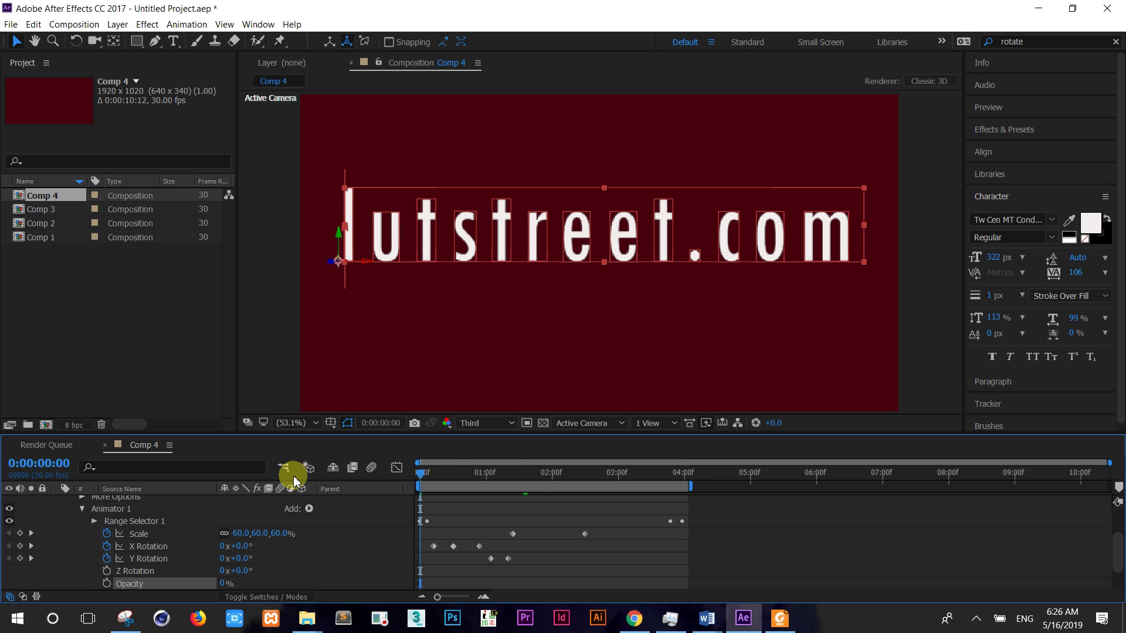
key("space")
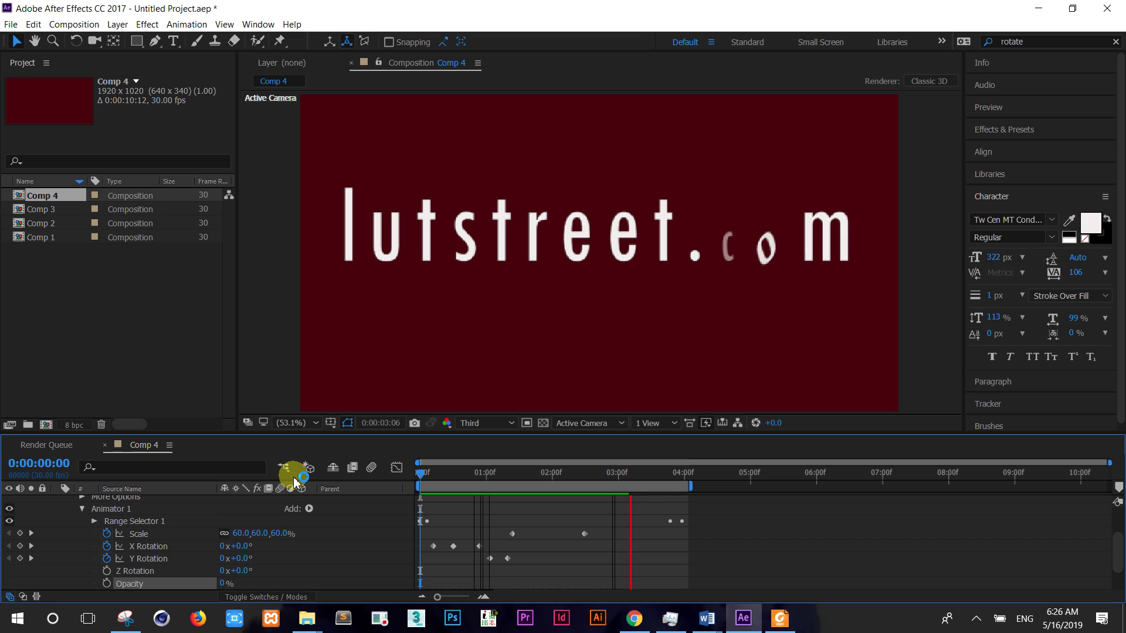
key("space")
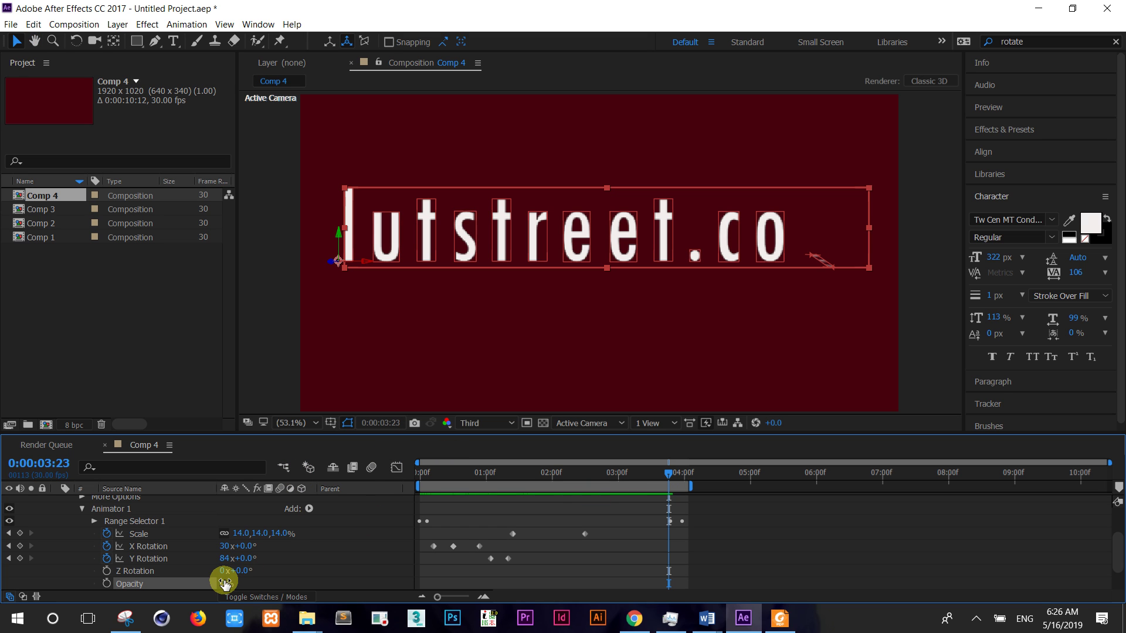
- Raise character Opacity to 100%, then lower it again, previewing the sweep each time
left_click_drag(233, 580, 448, 578)
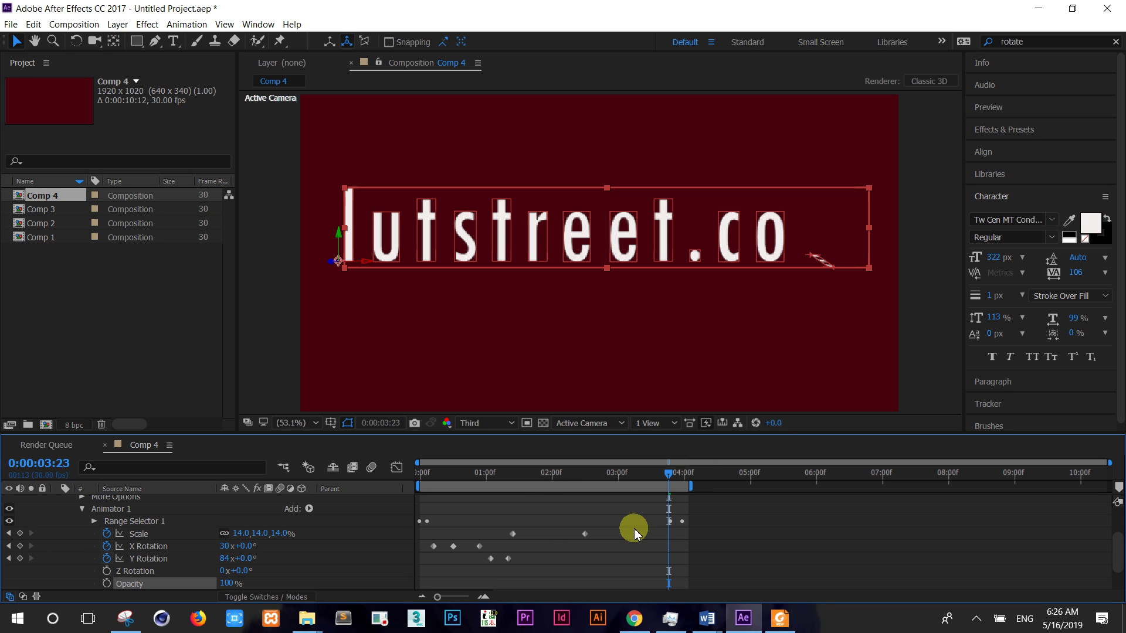
left_click_drag(665, 476, 418, 472)
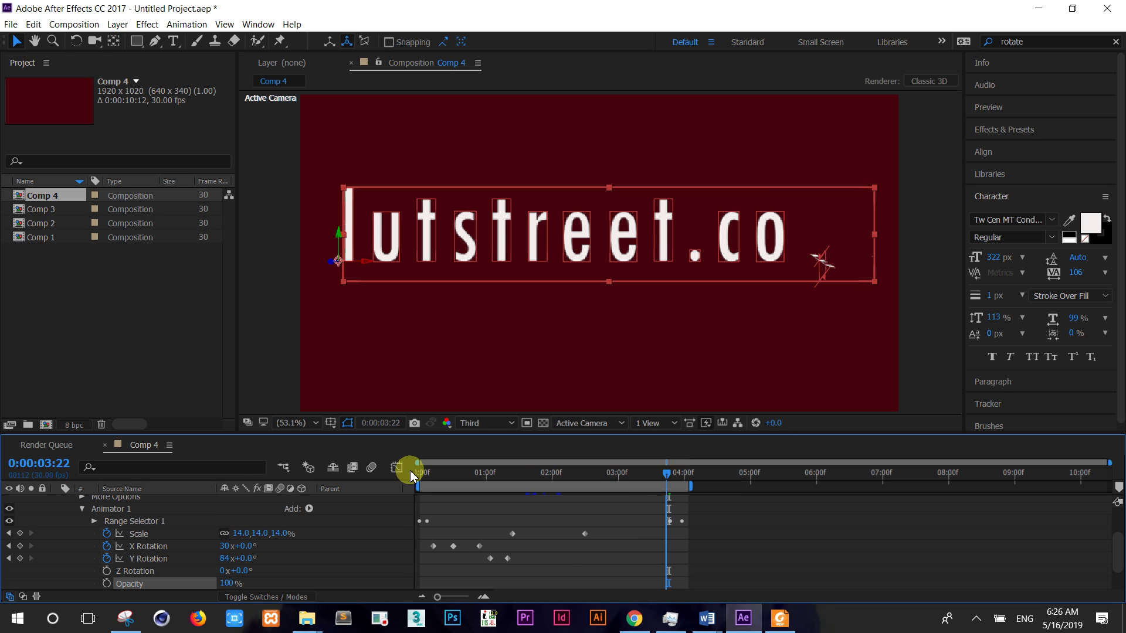
left_click(221, 465)
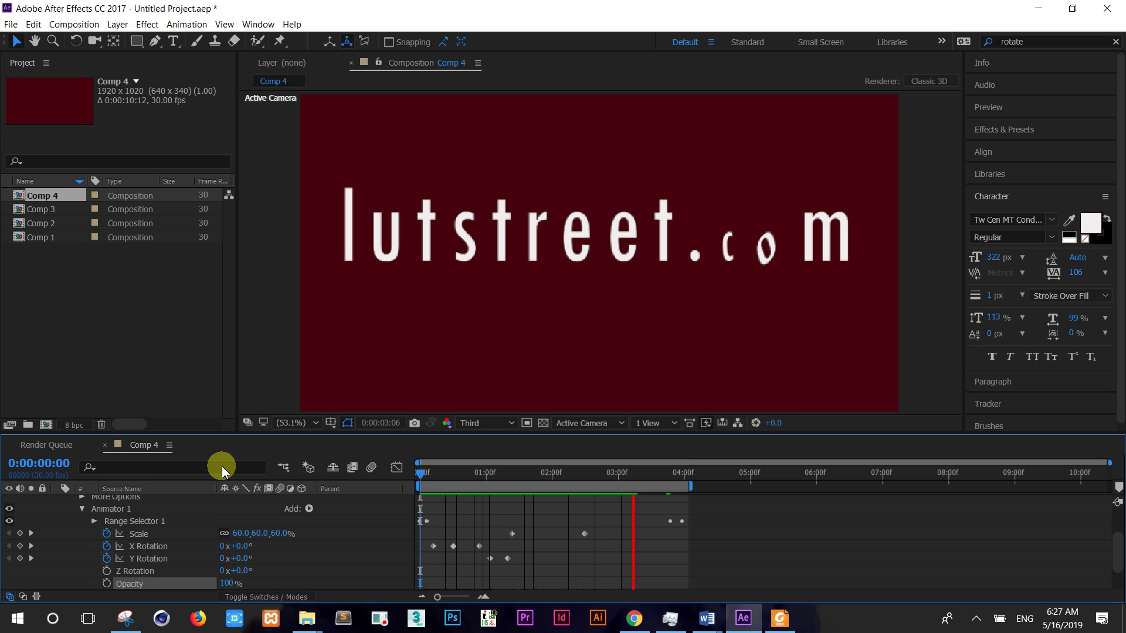
key("space")
left_click_drag(226, 583, 123, 593)
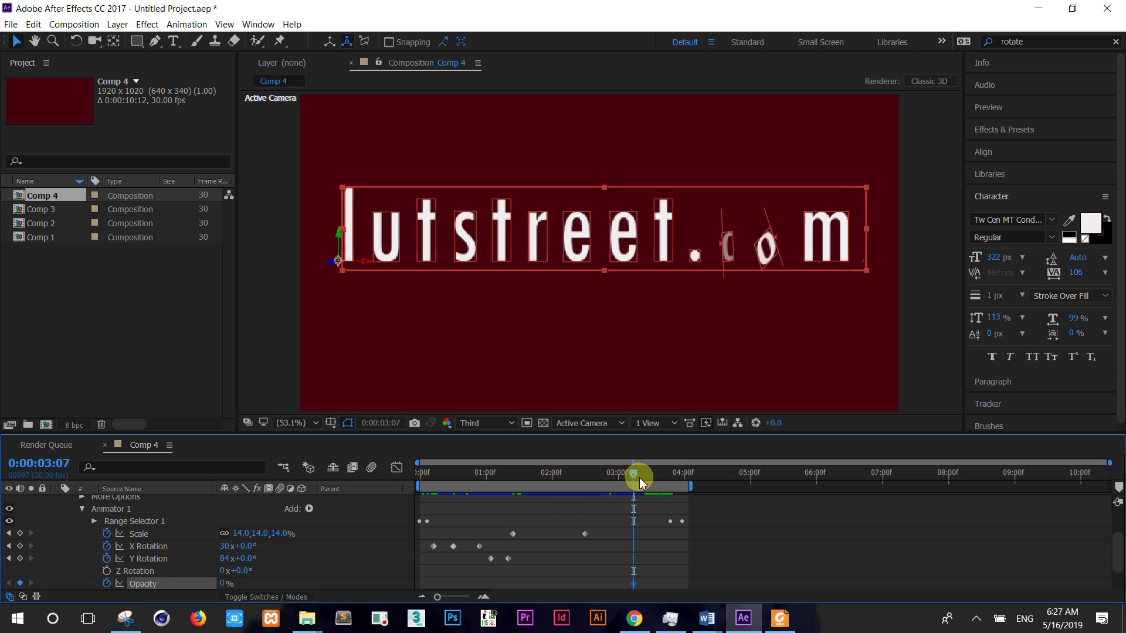
key("space")
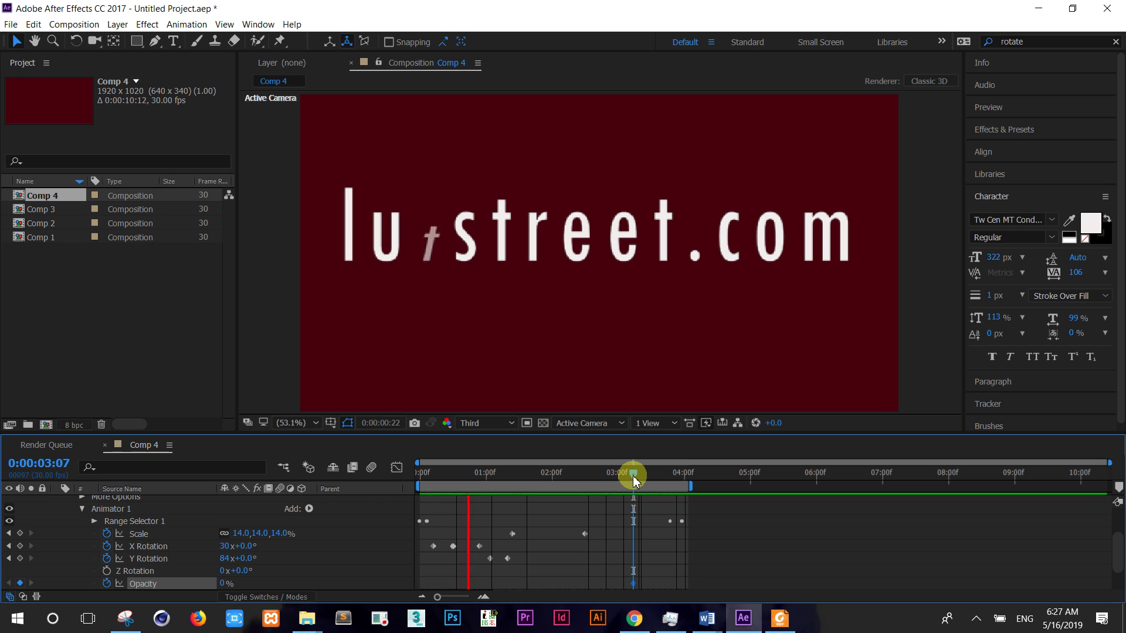
key("space")
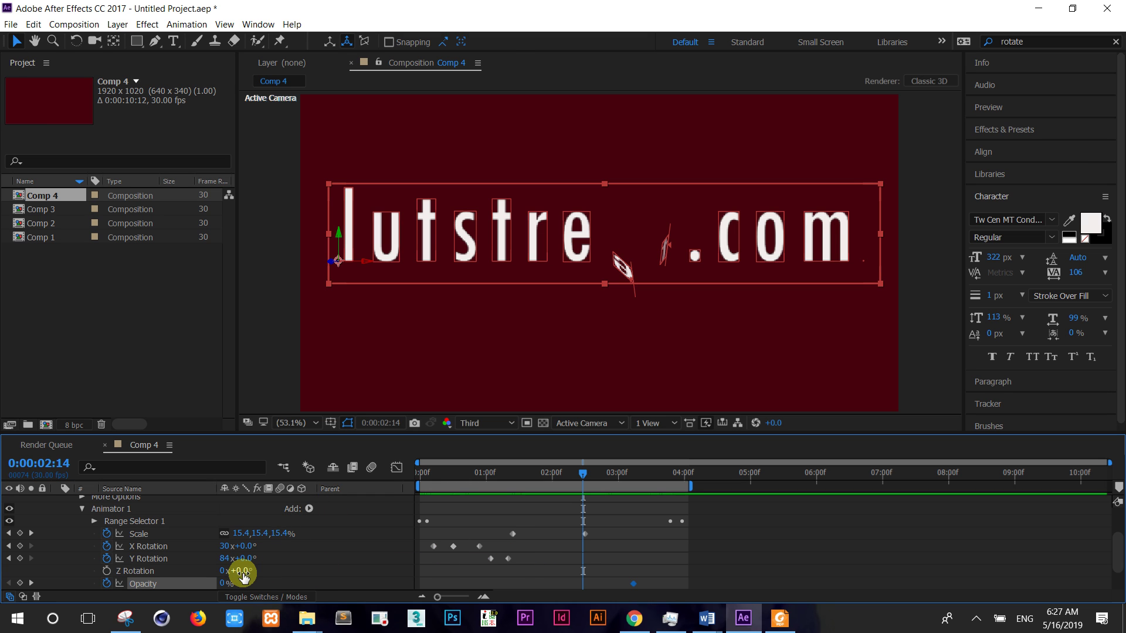
- Add Skew to Animator 1 and keyframe Skew to 70.0 at 0:00:03:09
left_click(305, 514)
mouse_move(311, 515)
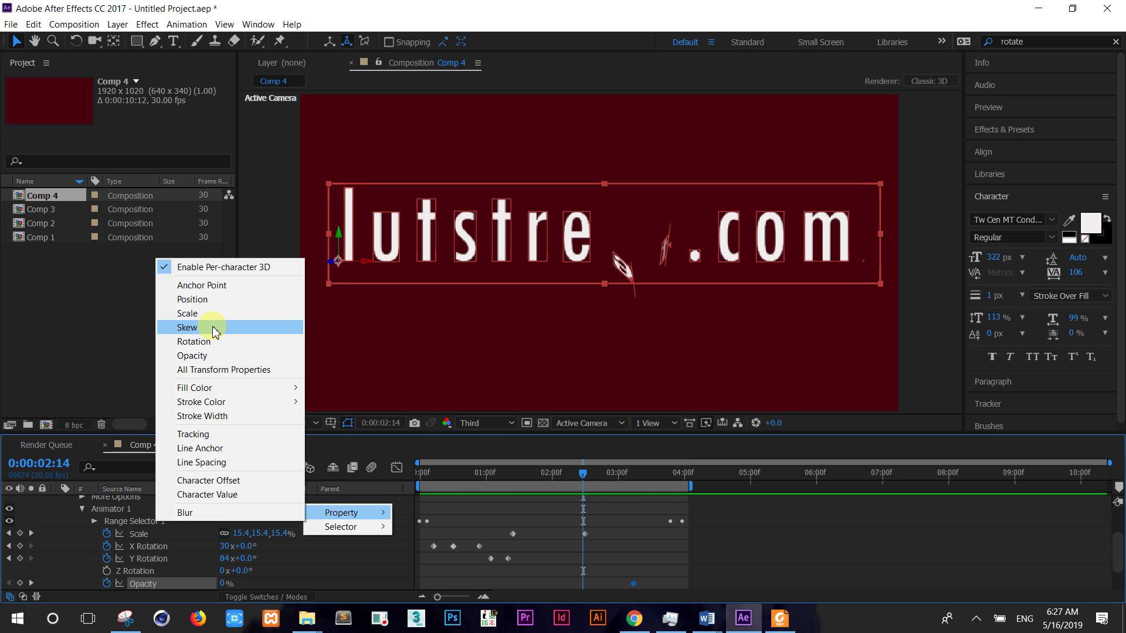
left_click(214, 332)
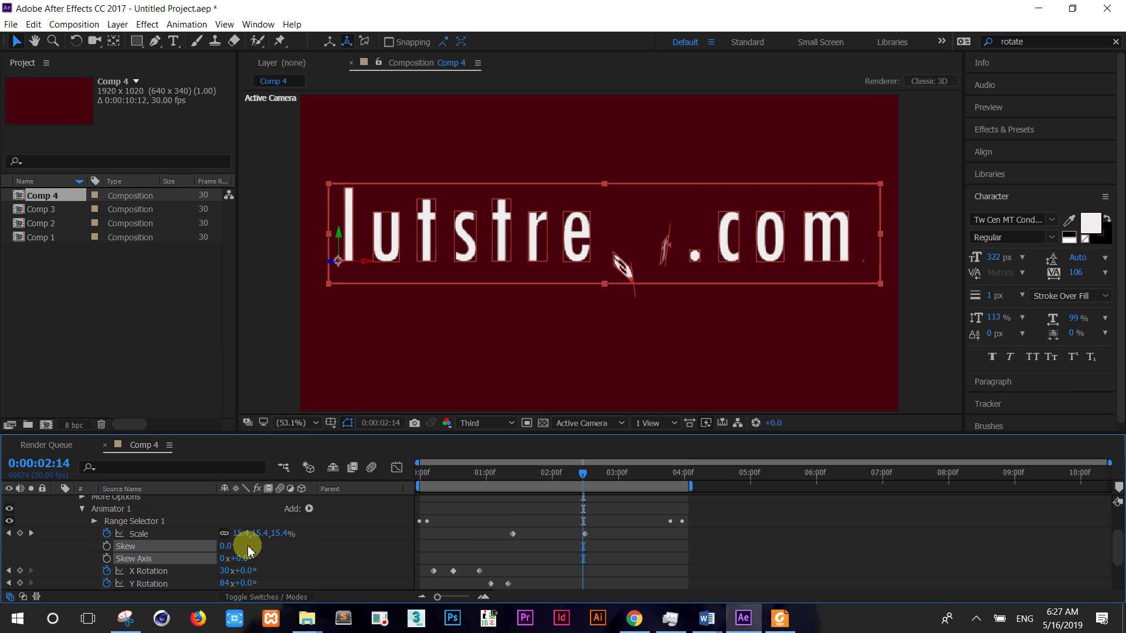
left_click(107, 547)
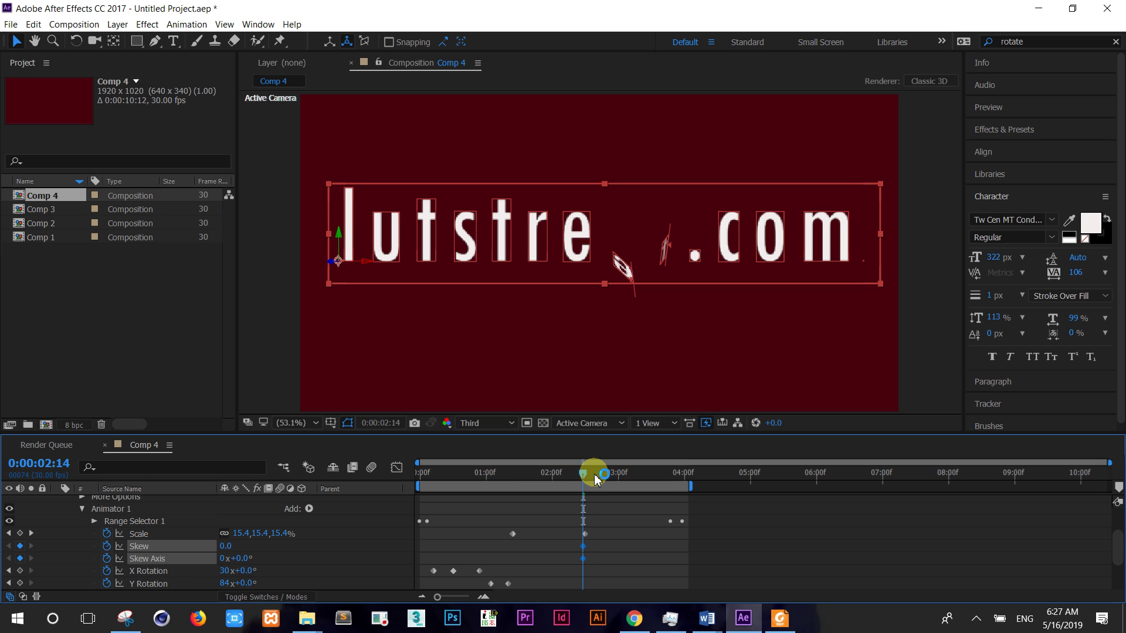
left_click_drag(595, 480, 637, 489)
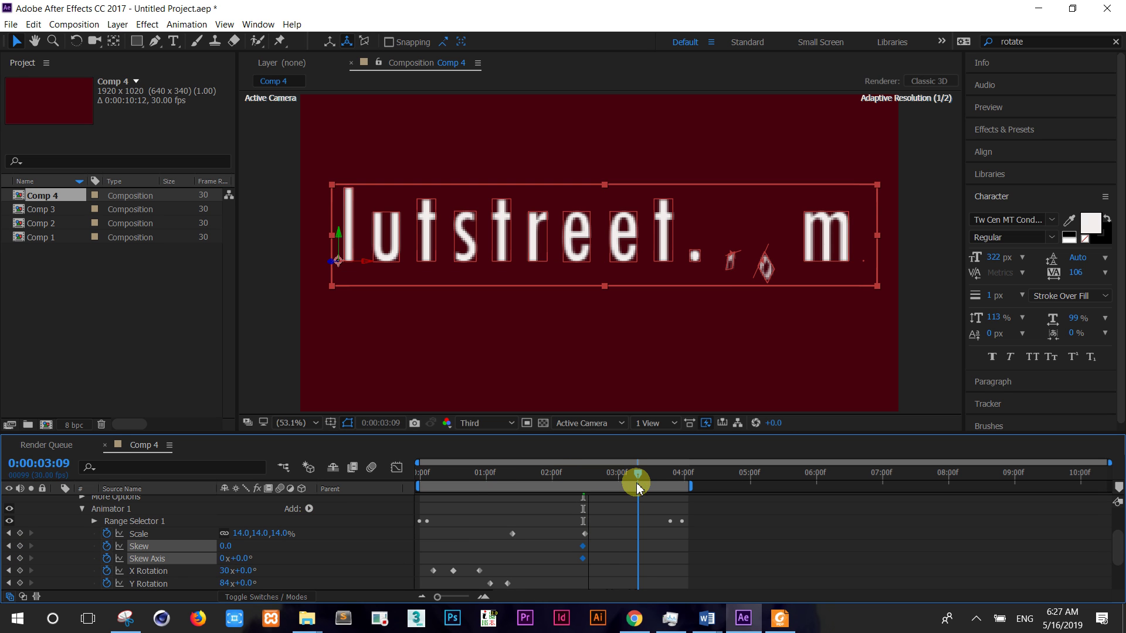
left_click_drag(638, 490, 638, 478)
left_click(190, 552)
left_click_drag(225, 546, 295, 545)
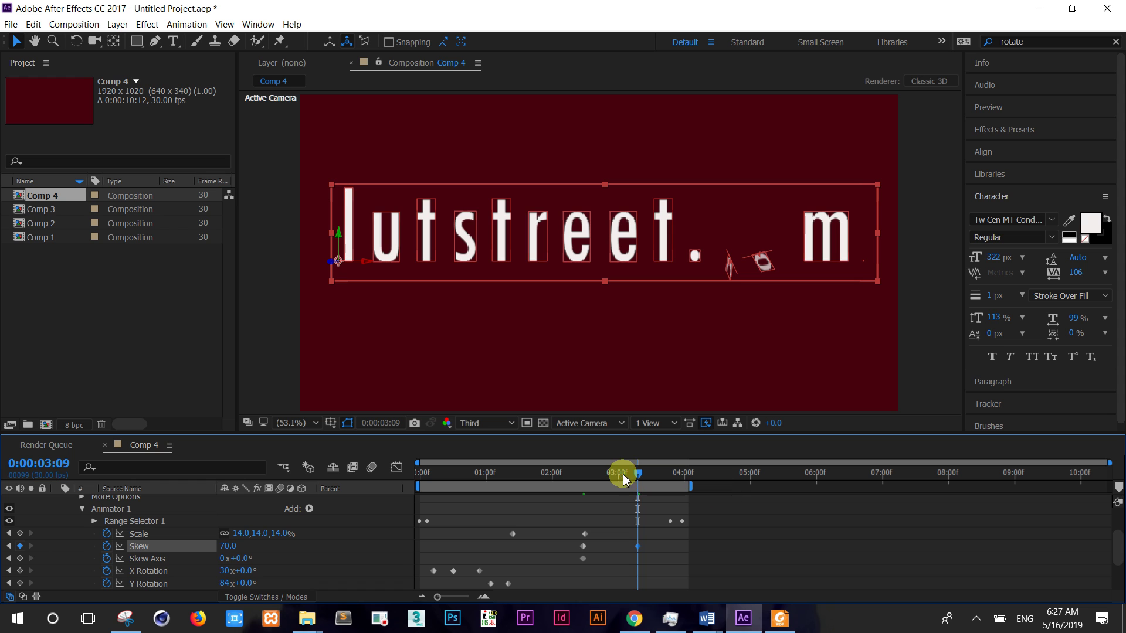
- Move the first Skew keyframe (0.0) to the very start and preview the slanting letters
left_click_drag(646, 479, 409, 480)
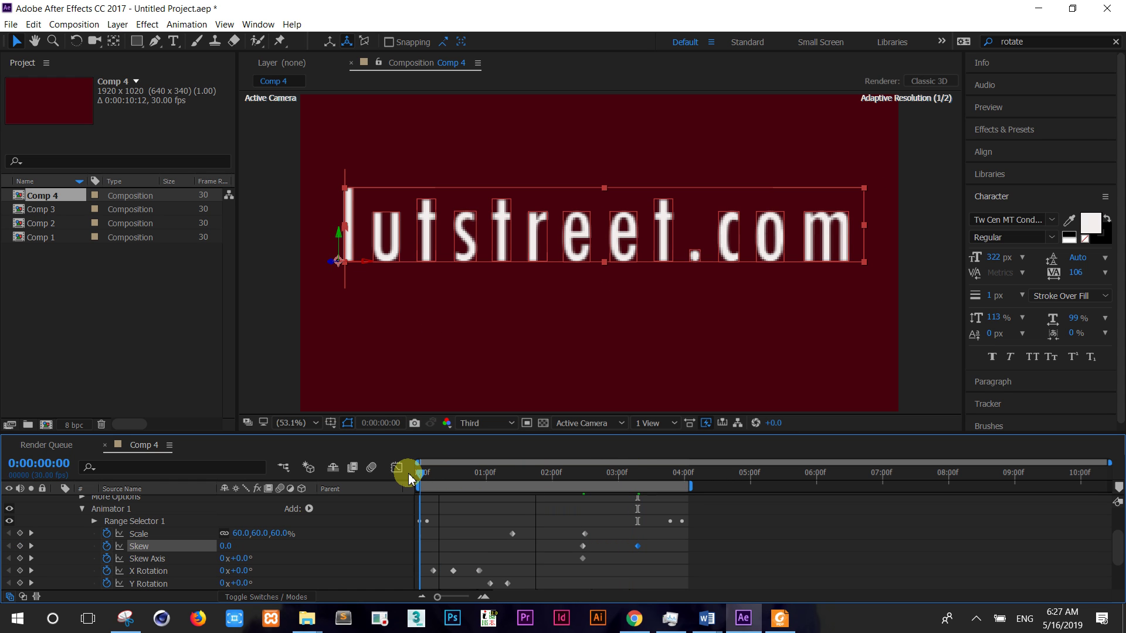
left_click(586, 533)
left_click(584, 546)
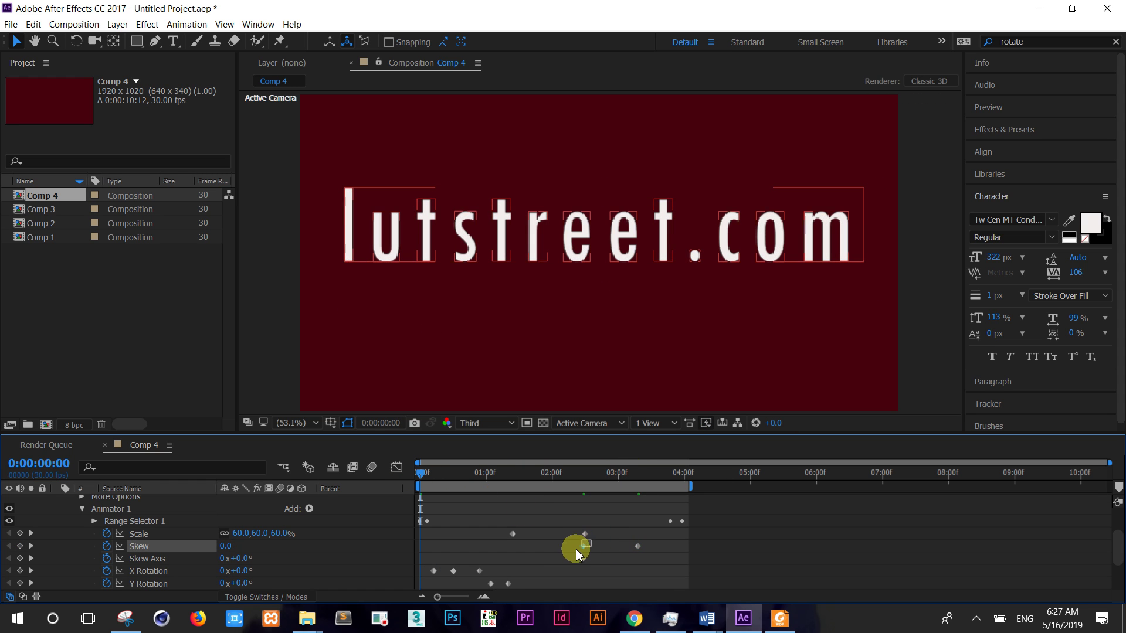
left_click_drag(584, 548, 417, 549)
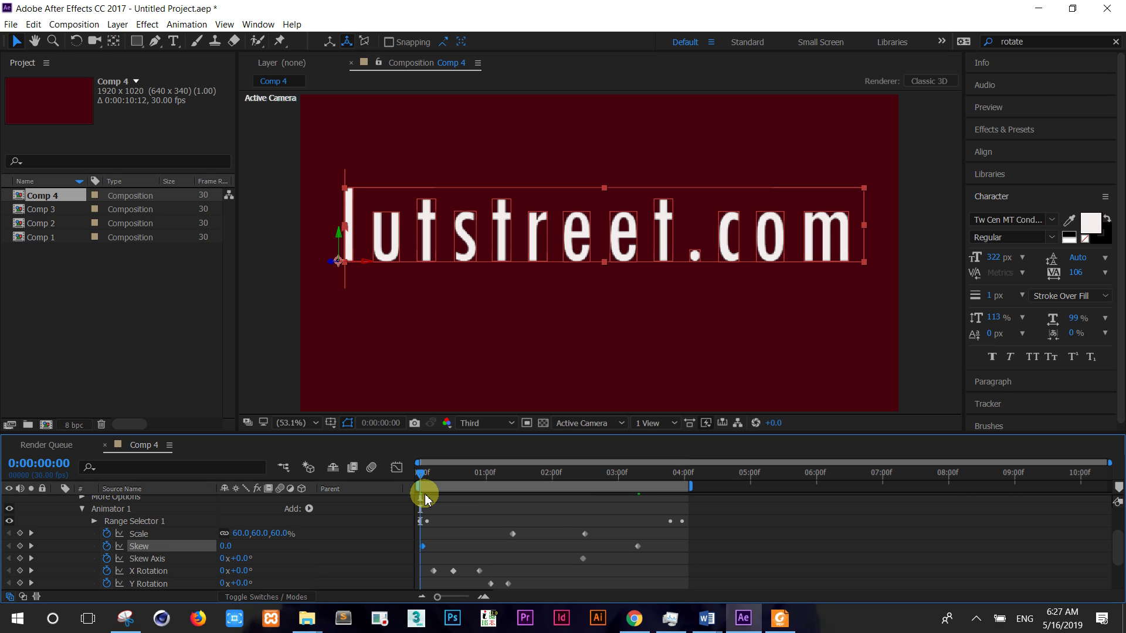
key("space")
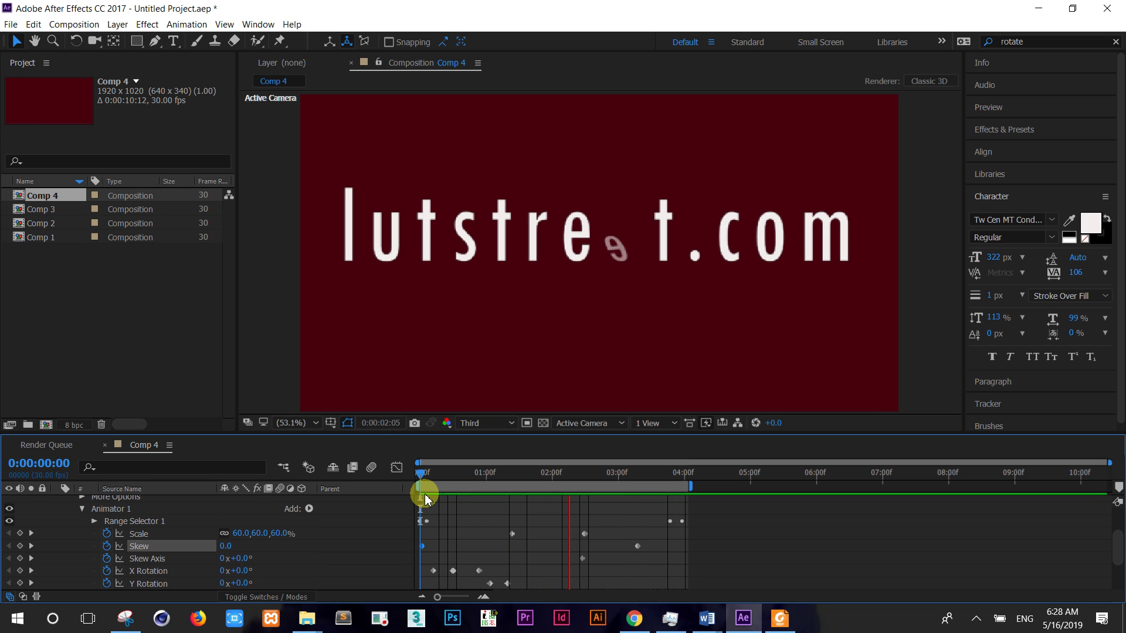
key("space")
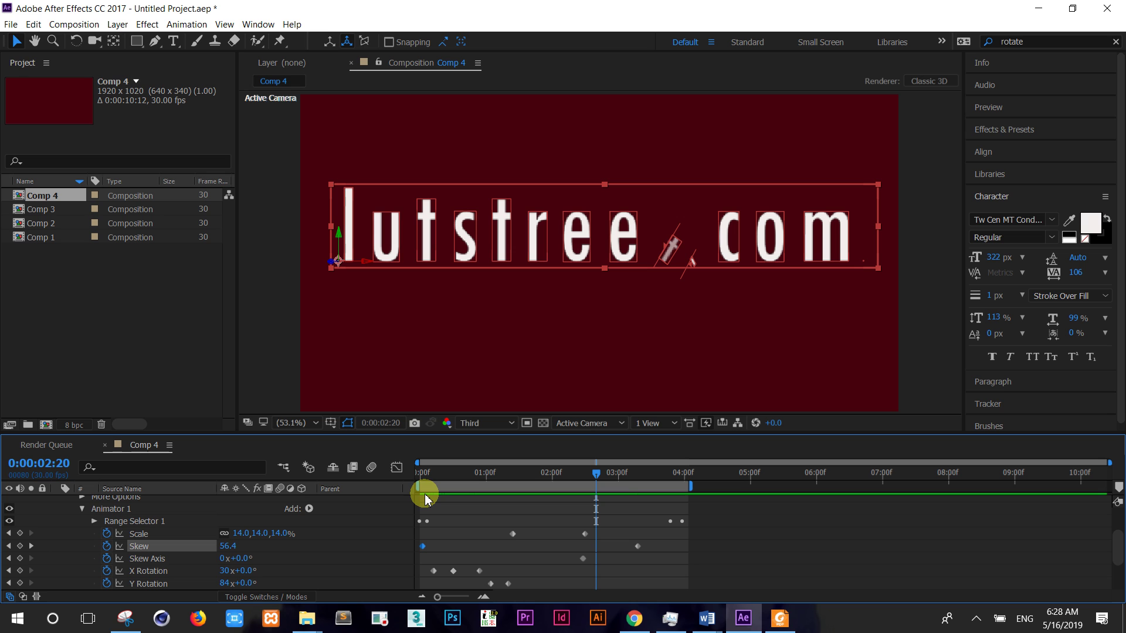
- Add Blur to Animator 1, keyframed from 0 at 0:00:00:20 to 228 at 0:00:02:14
left_click(309, 509)
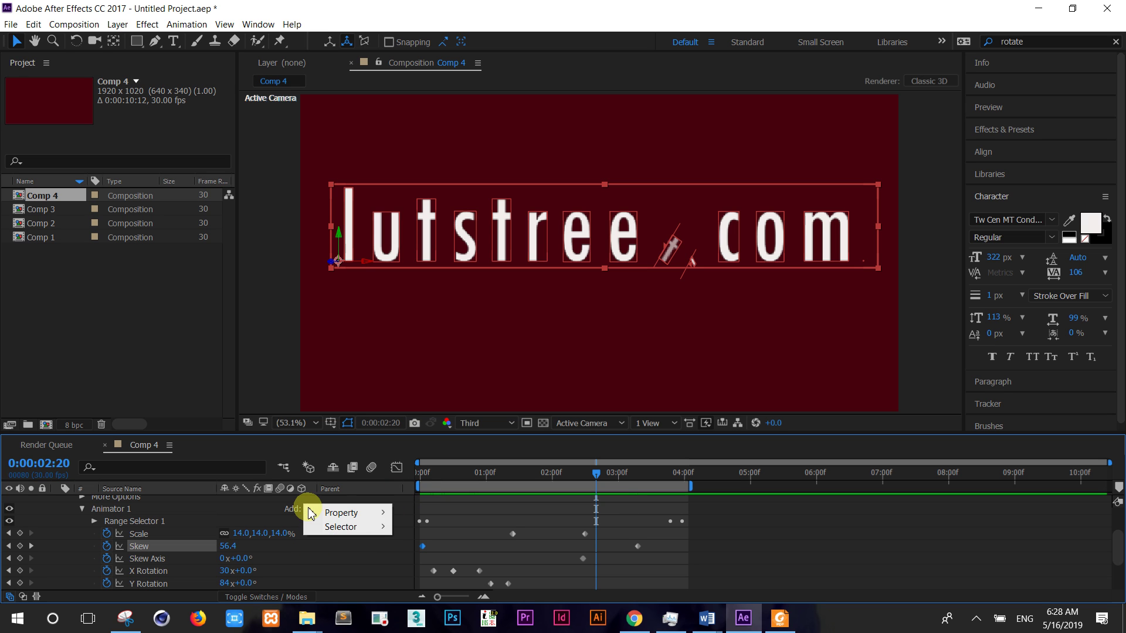
mouse_move(335, 518)
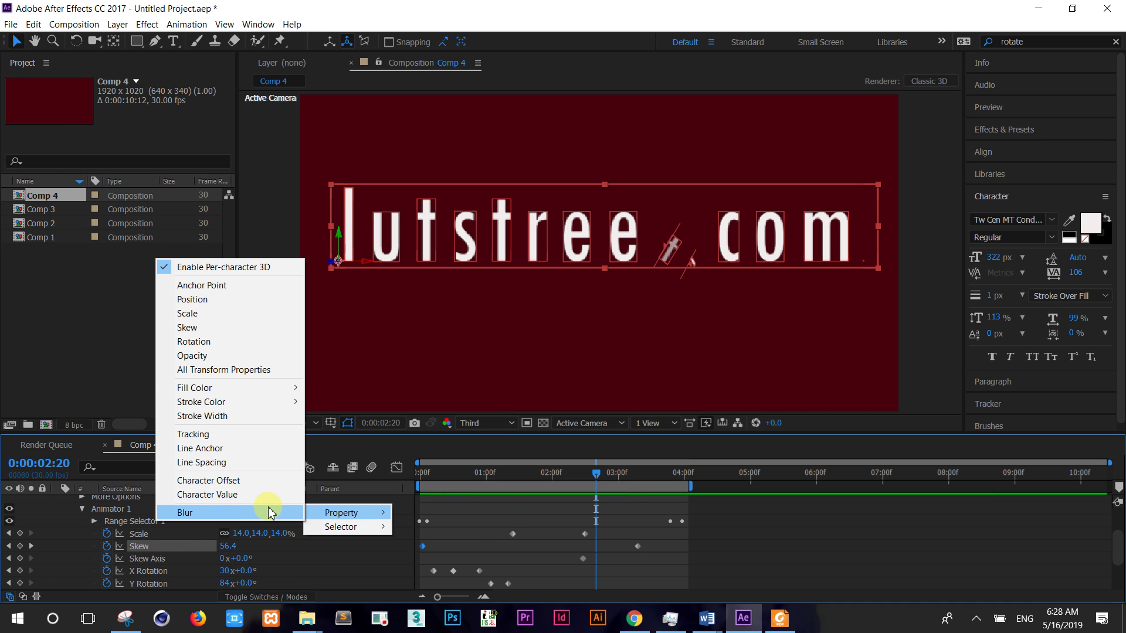
left_click(271, 511)
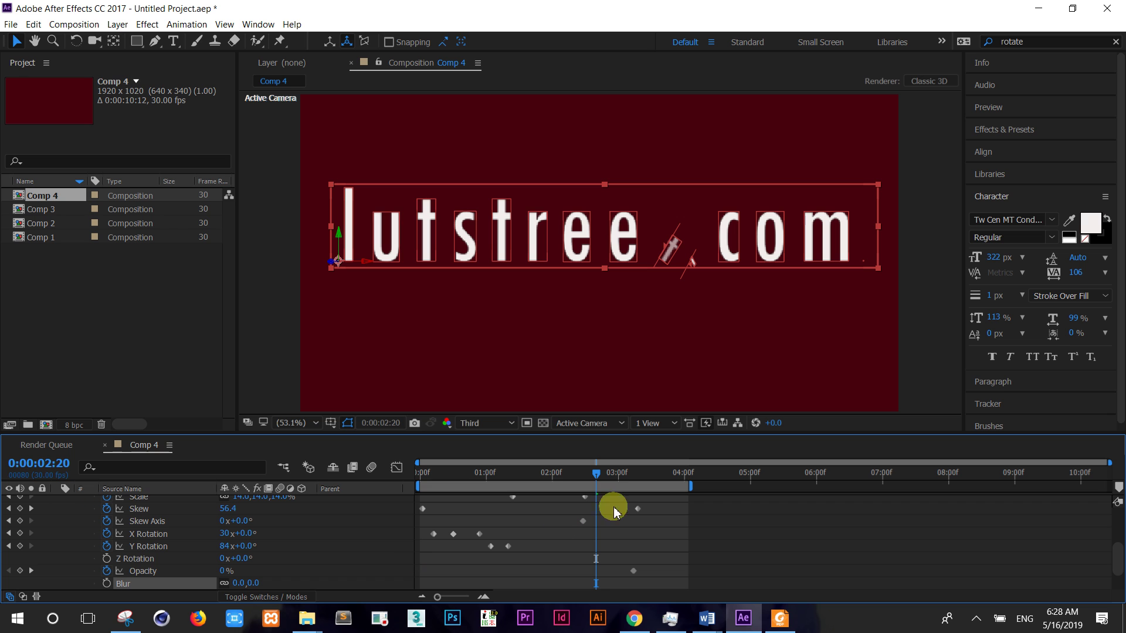
left_click_drag(593, 474, 464, 485)
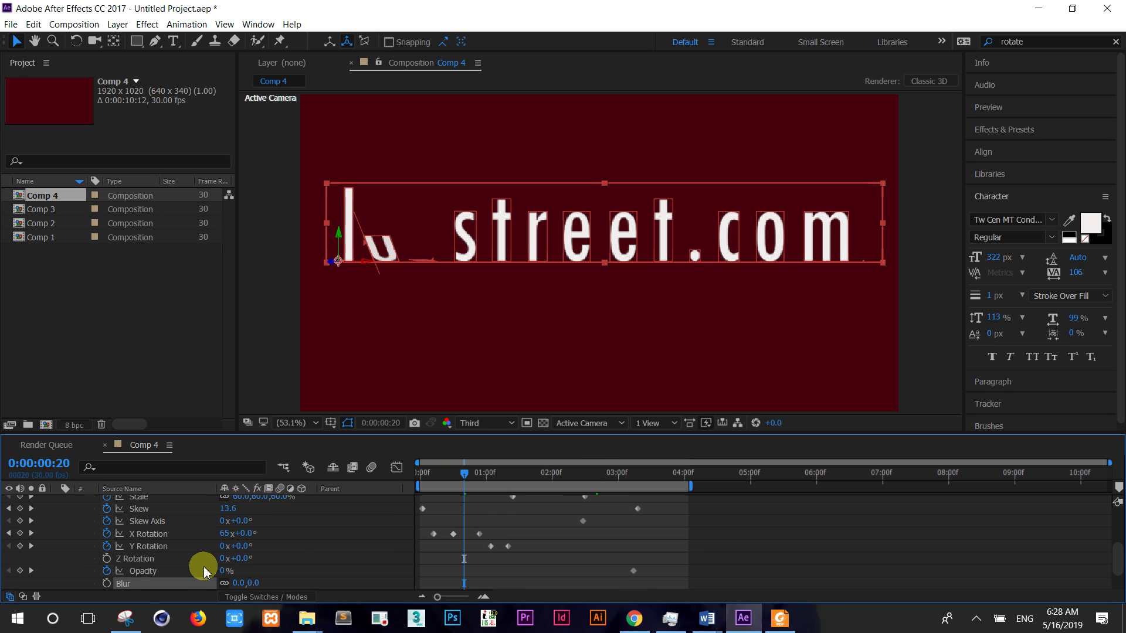
left_click(107, 584)
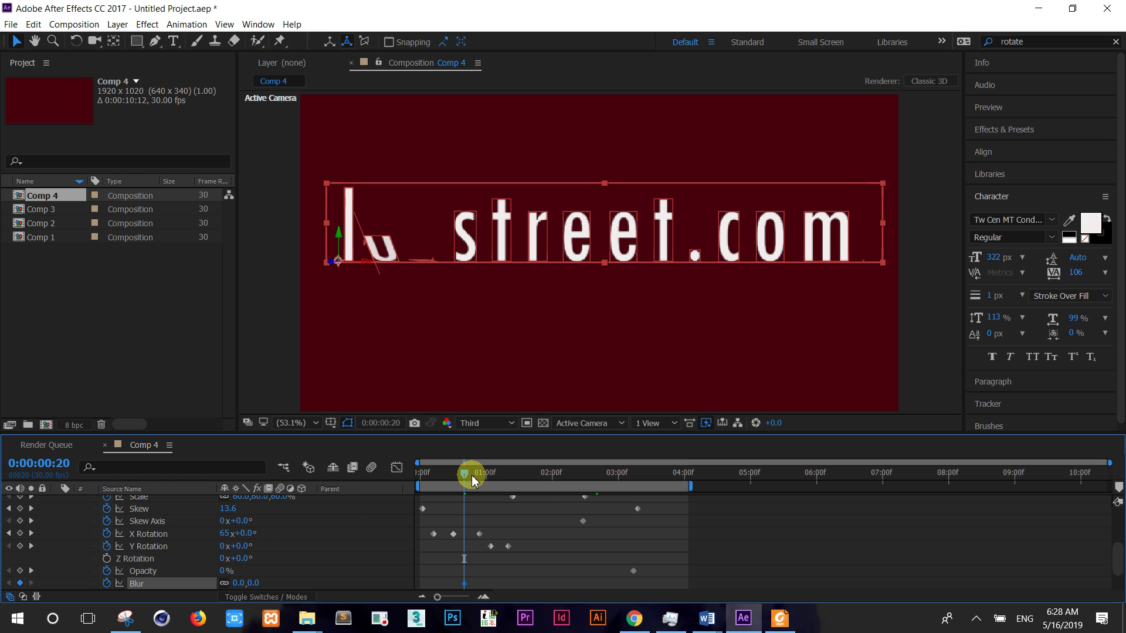
left_click_drag(466, 477, 585, 478)
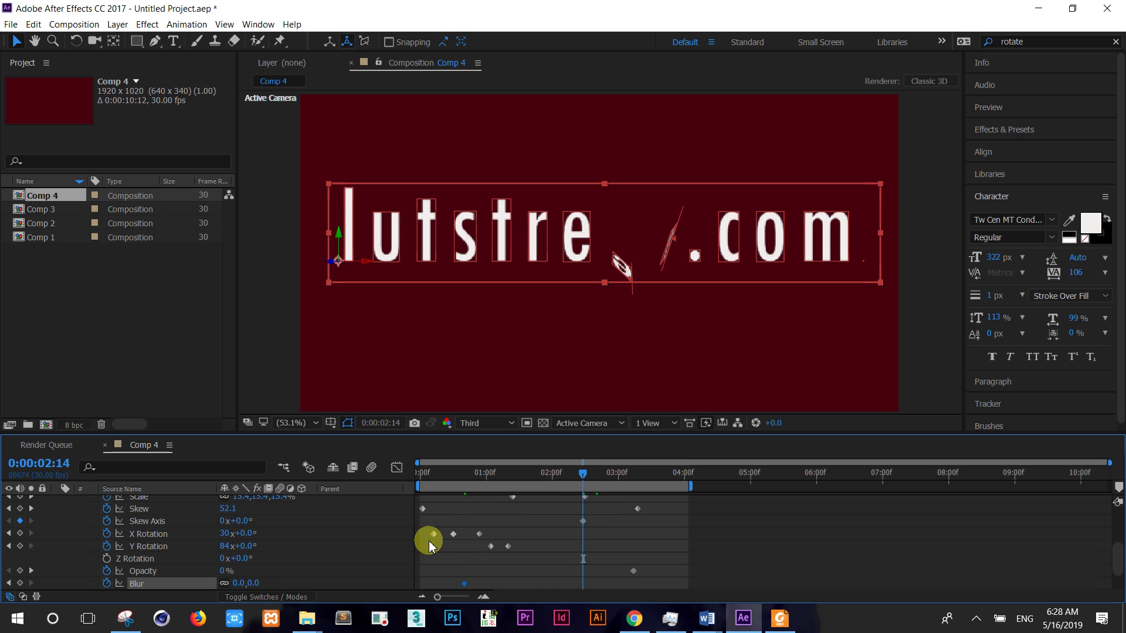
left_click_drag(236, 584, 375, 556)
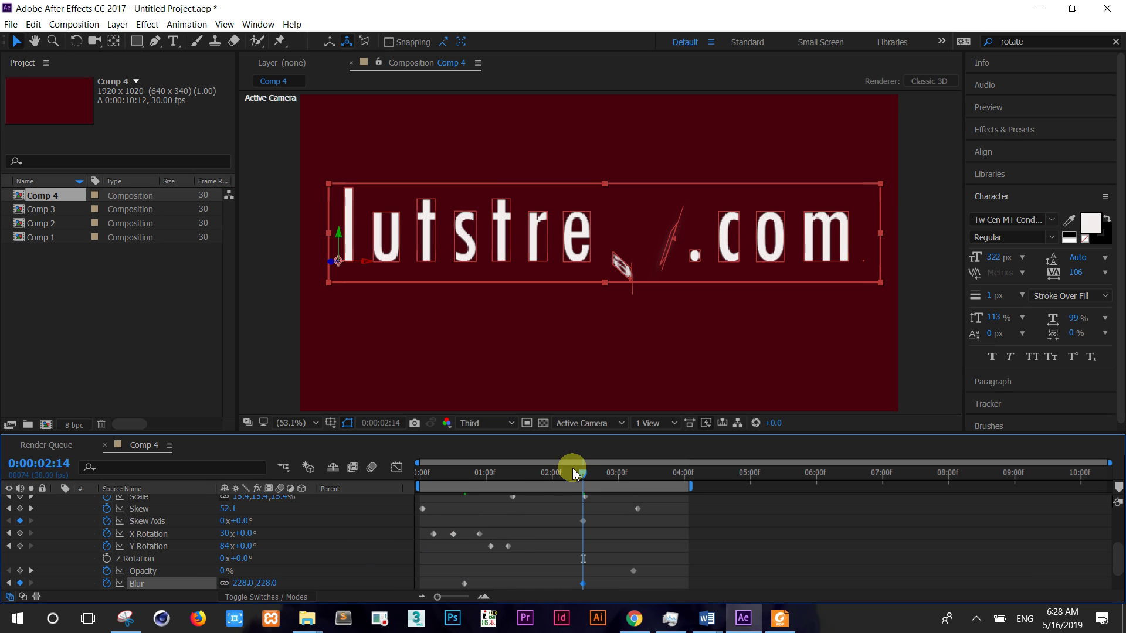
left_click_drag(560, 481, 541, 476)
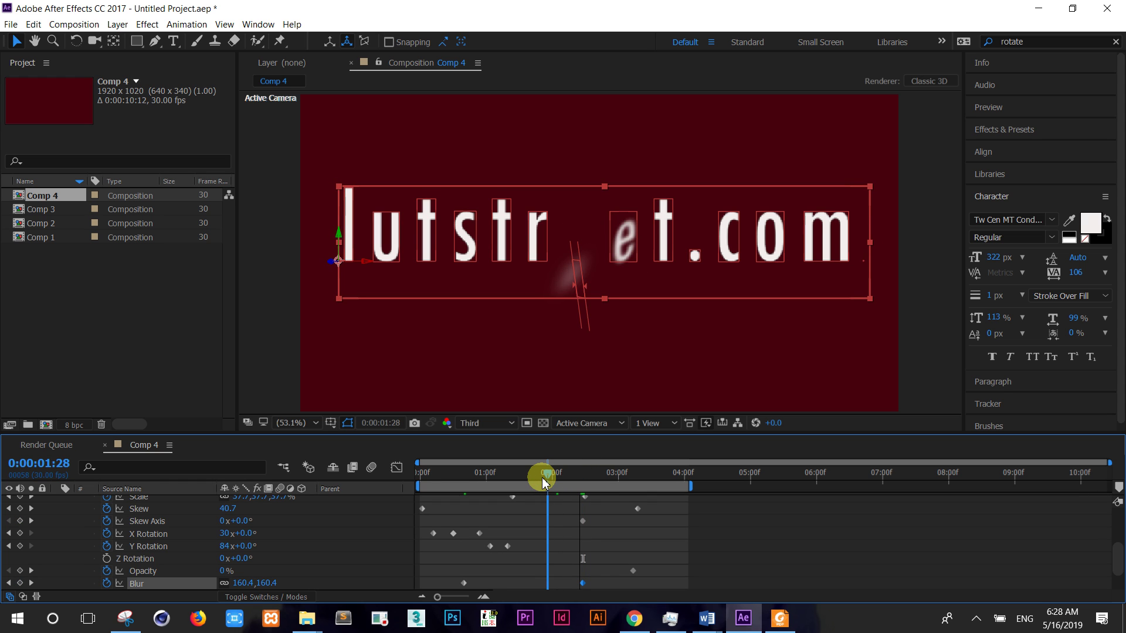
key("Home")
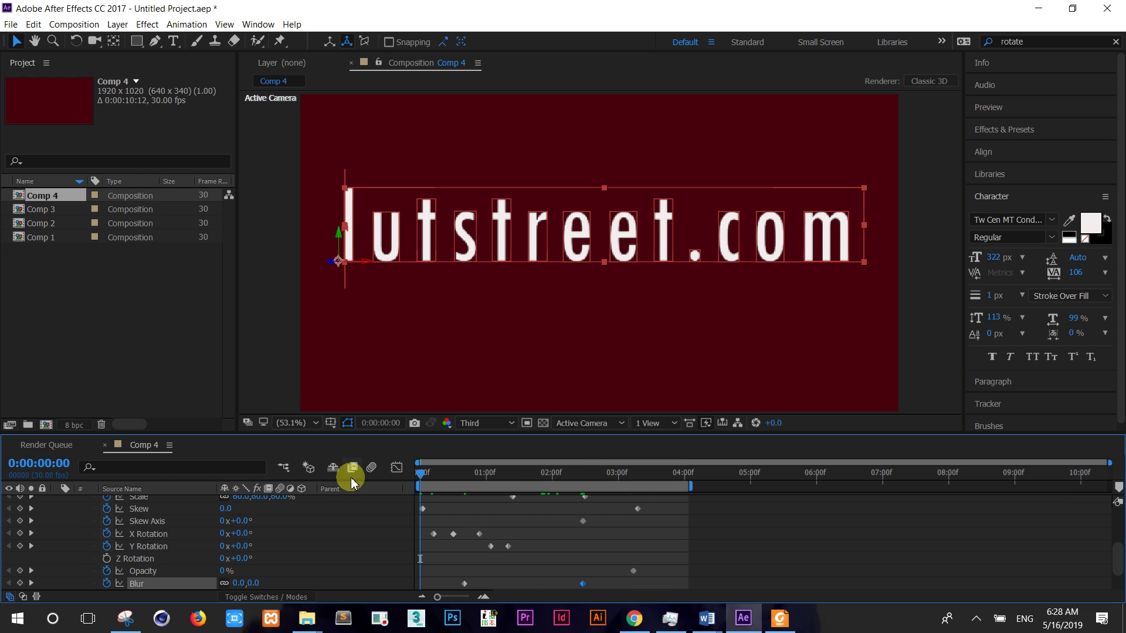
key("ctrl+shift+h")
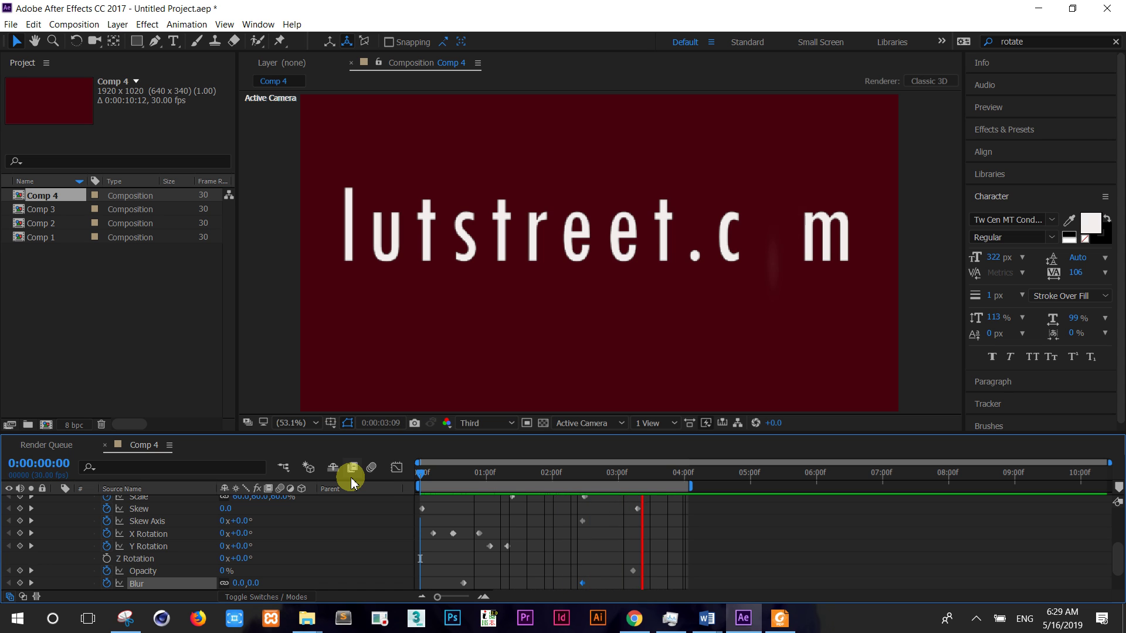
- Stop the preview and scrub the timeline to check Comp 4's letter animation
key("space")
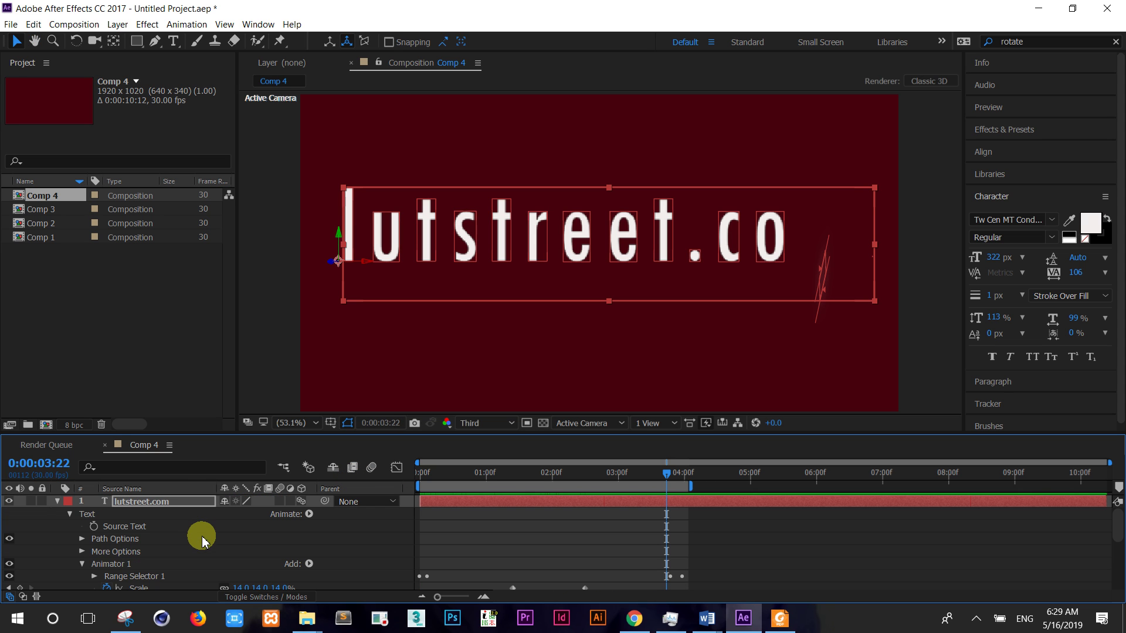
scroll(201, 536, "up", 5)
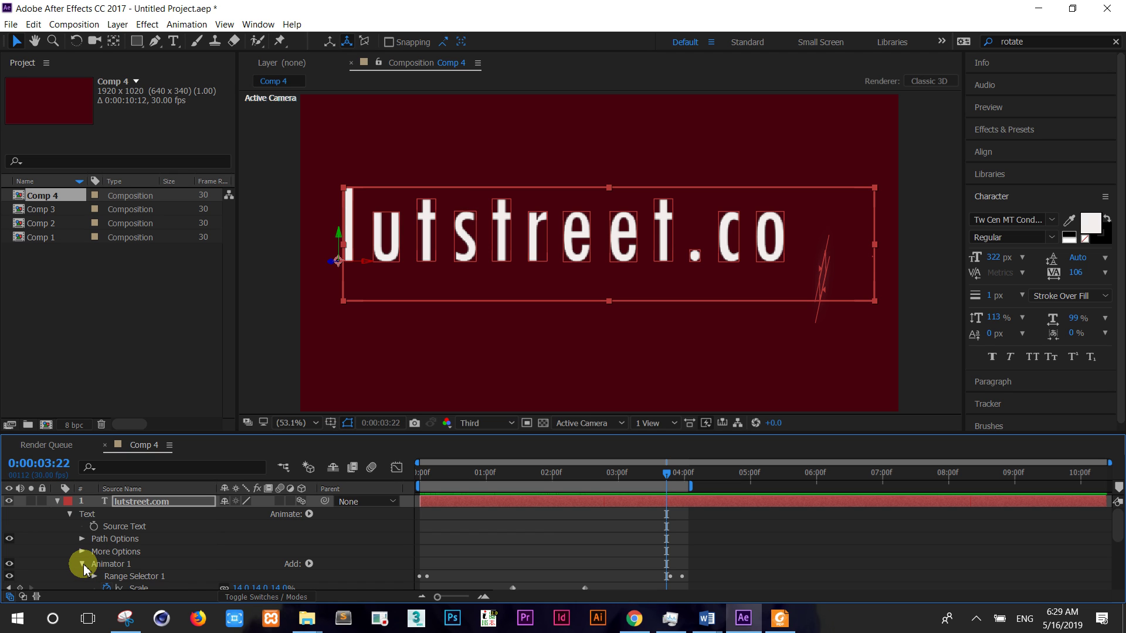
scroll(179, 548, "down", 5)
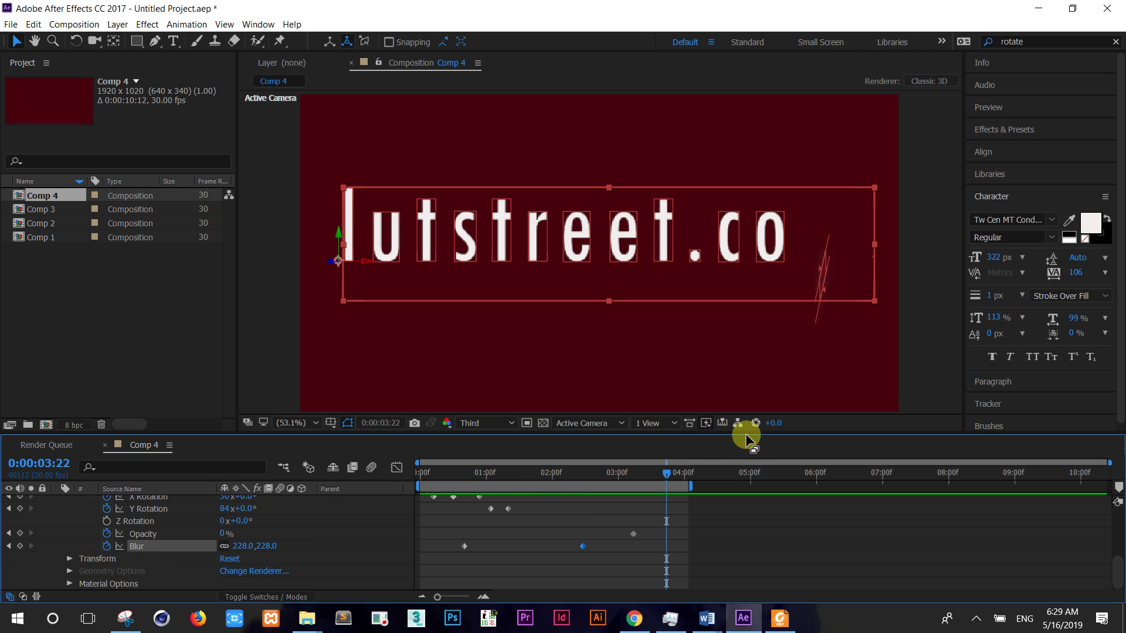
left_click_drag(652, 474, 611, 504)
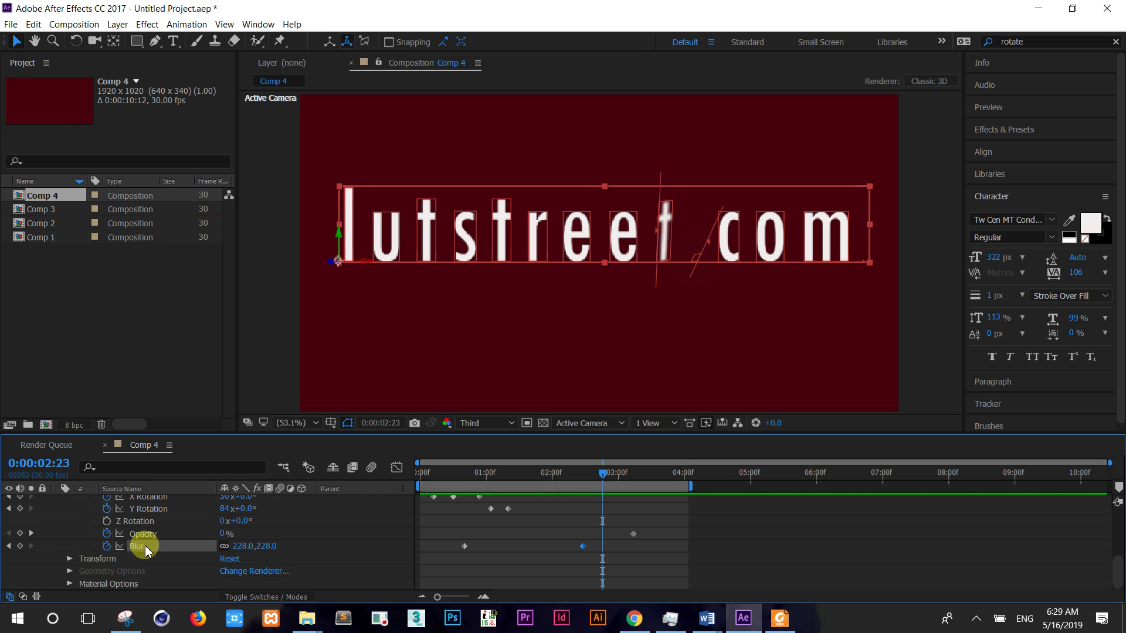
scroll(146, 551, "up", 5)
scroll(145, 551, "down", 5)
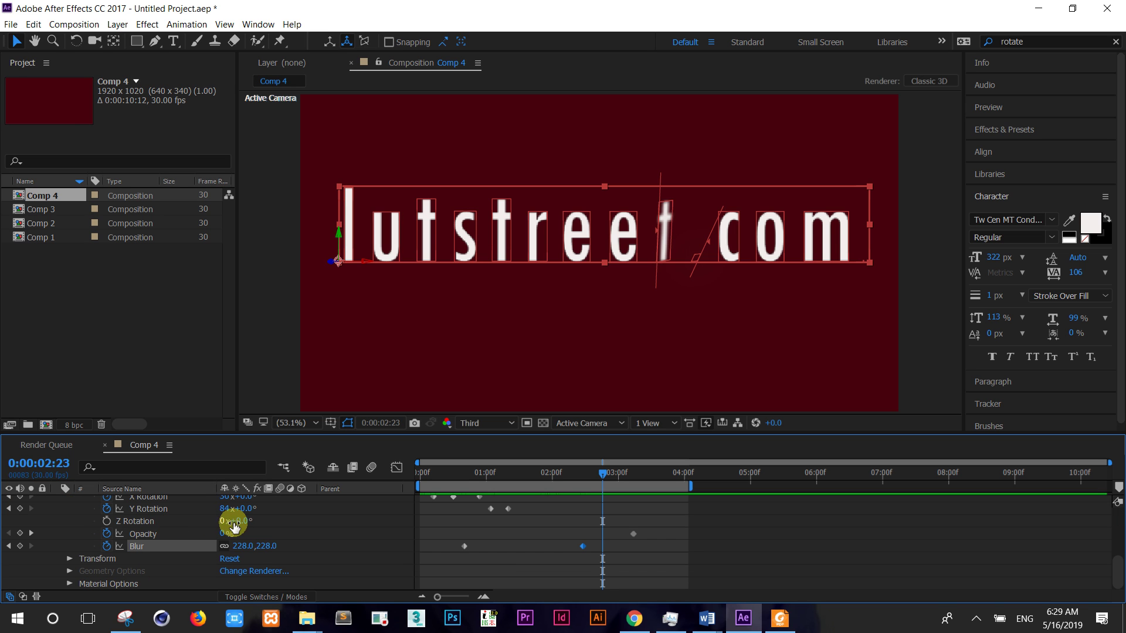
scroll(159, 539, "up", 5)
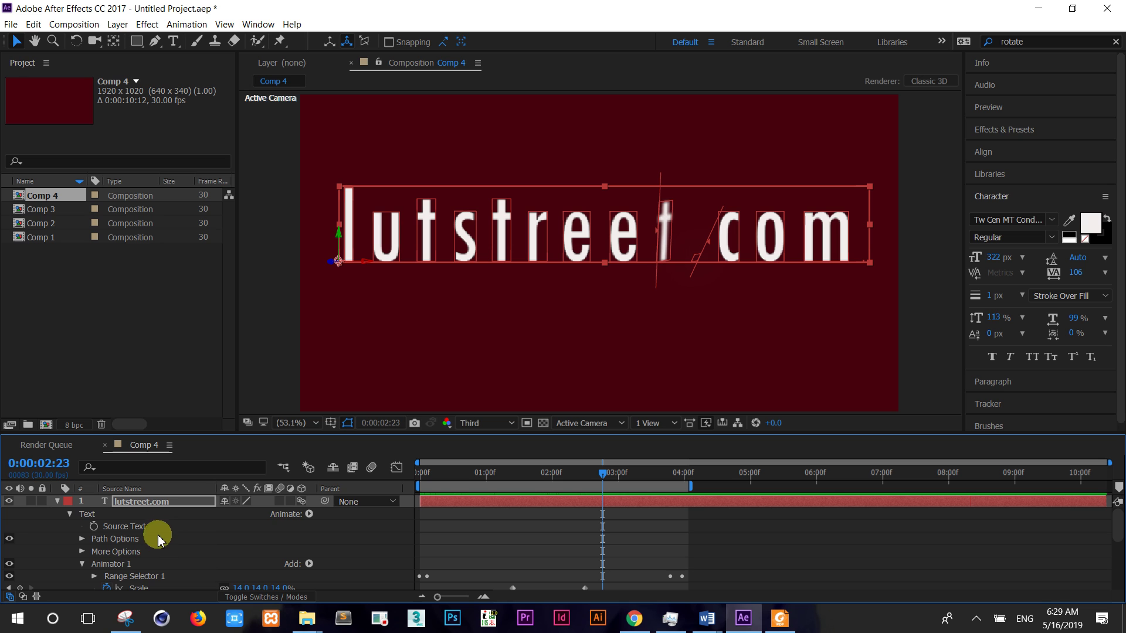
- Set Range Selector 1's Advanced Smoothness to 0% and return the playhead to 0:00:00:00
left_click(94, 577)
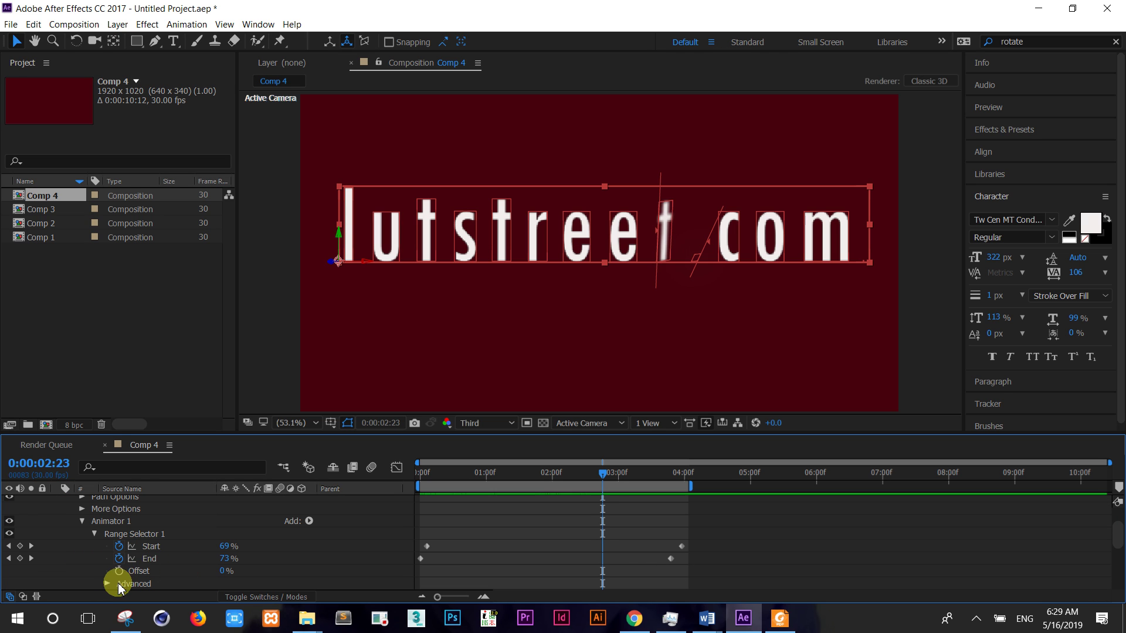
left_click(107, 584)
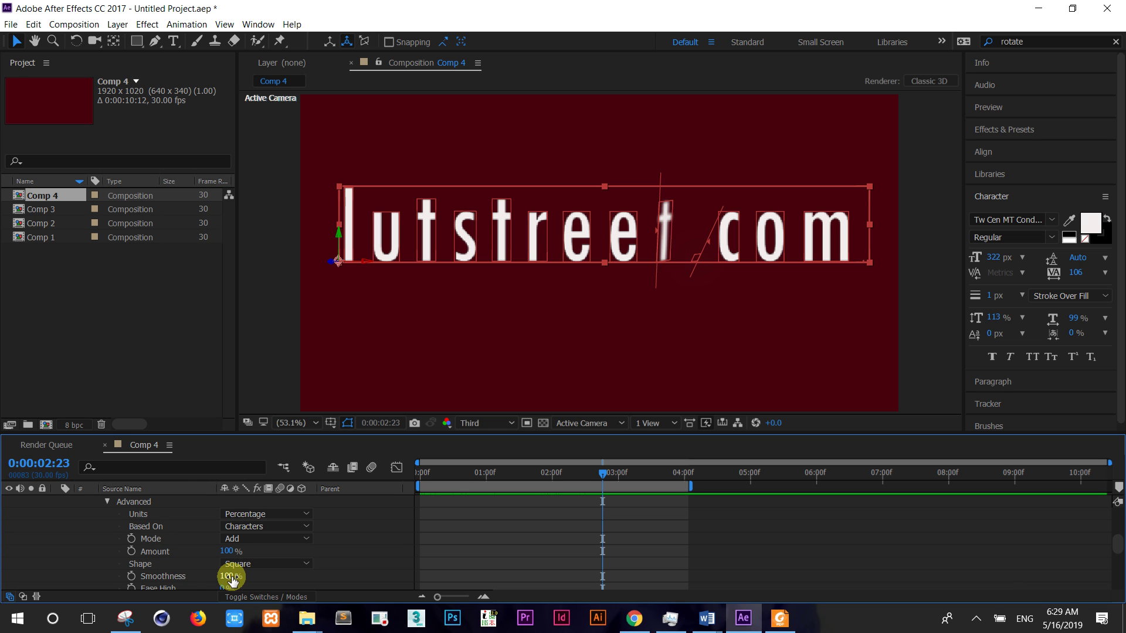
left_click_drag(232, 580, 65, 578)
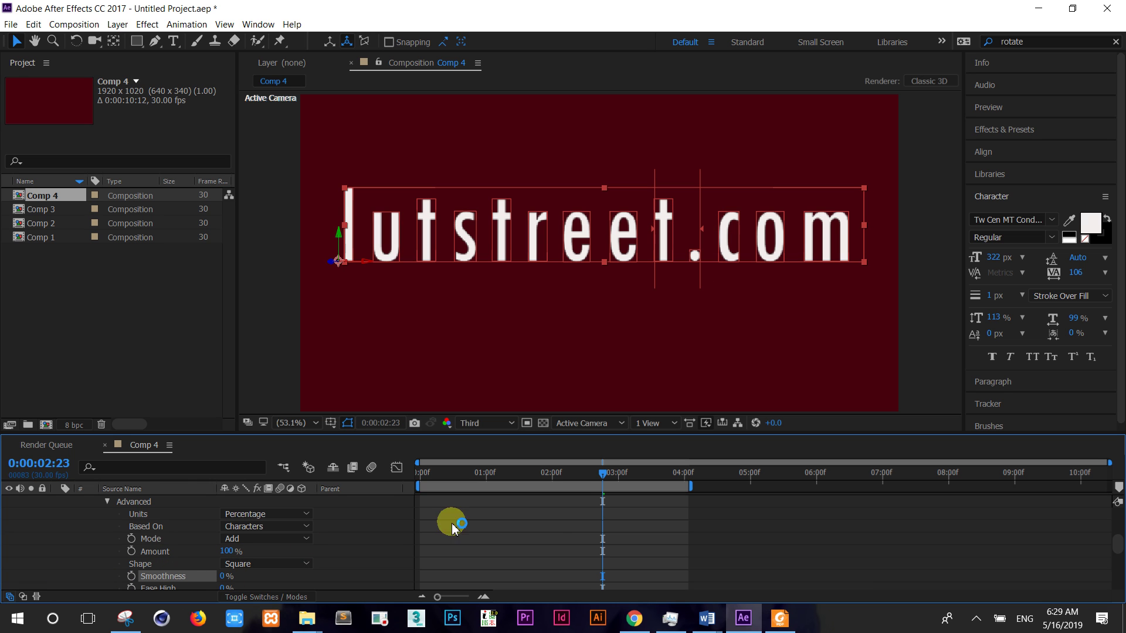
left_click_drag(602, 478, 355, 504)
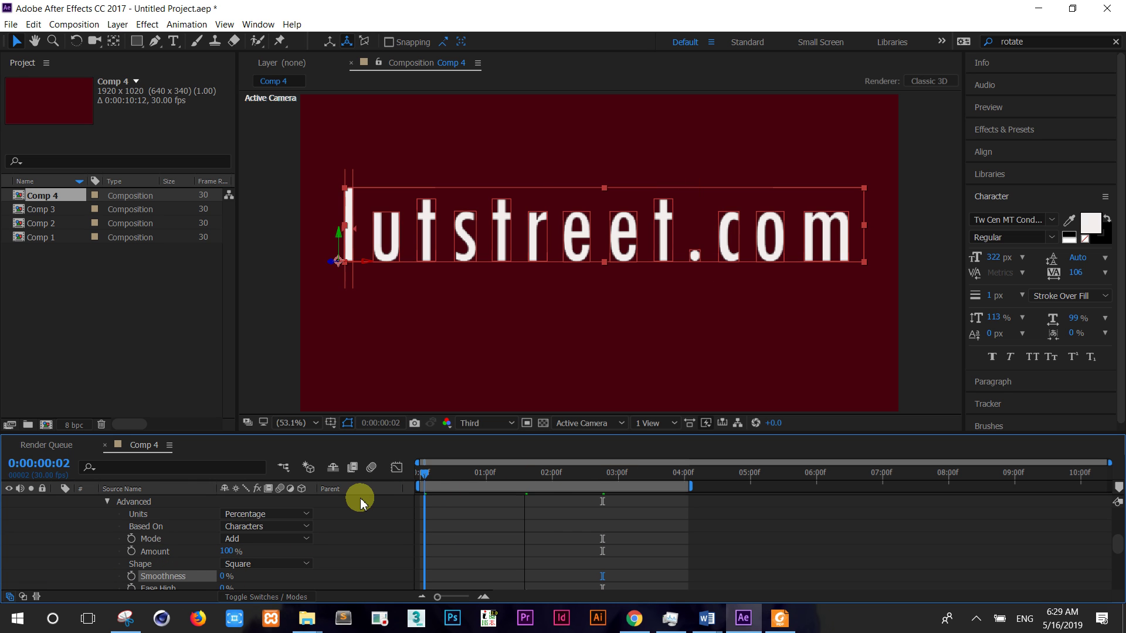
left_click(574, 621)
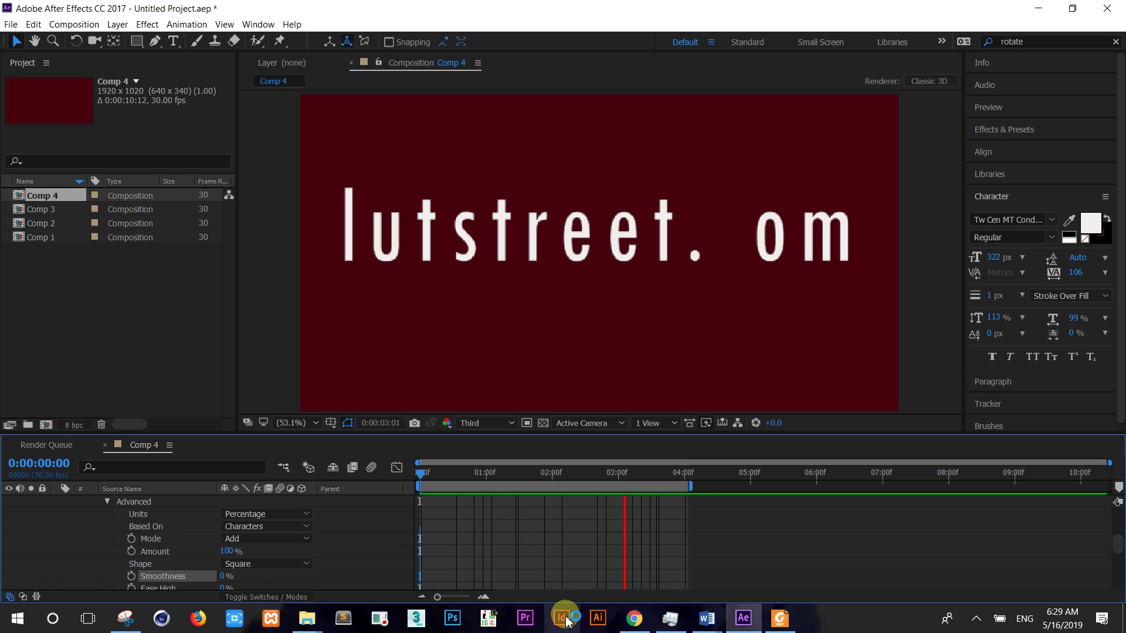
key("space")
- Collapse the text layer and create Comp 5 (1920×1020, 30 fps) with a black background
mouse_move(595, 613)
scroll(94, 532, "up", 5)
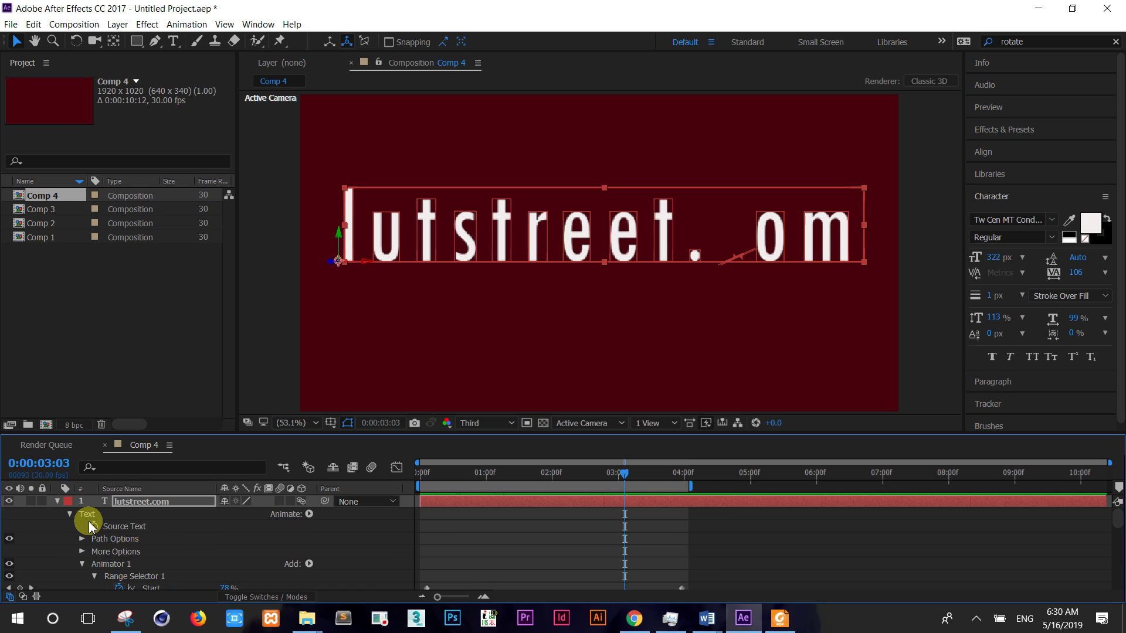
left_click(57, 502)
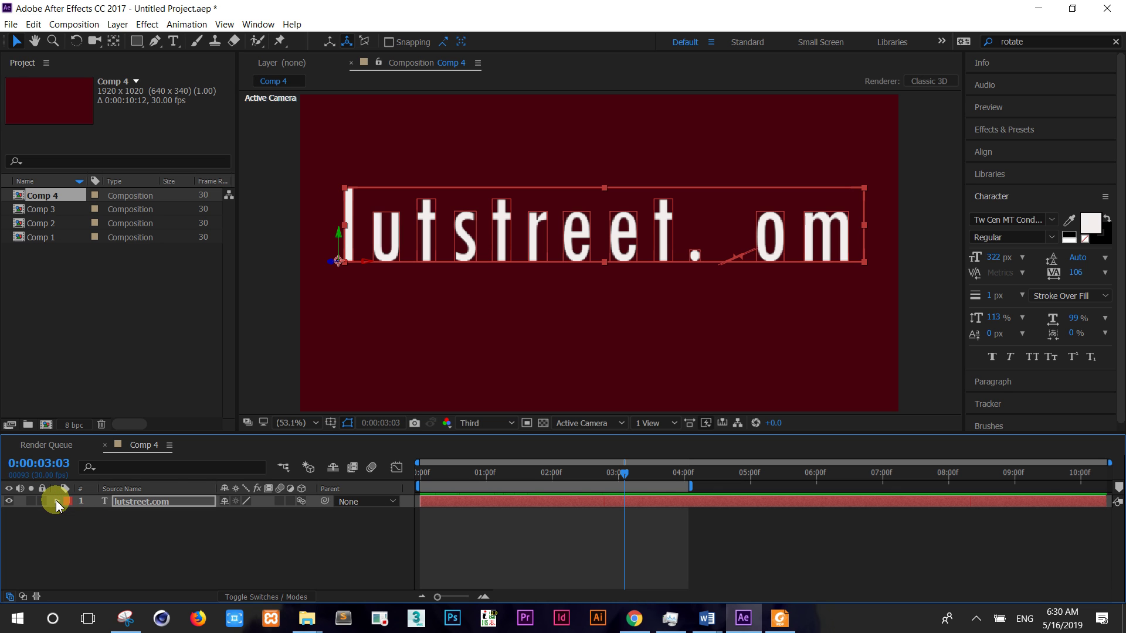
left_click(110, 371)
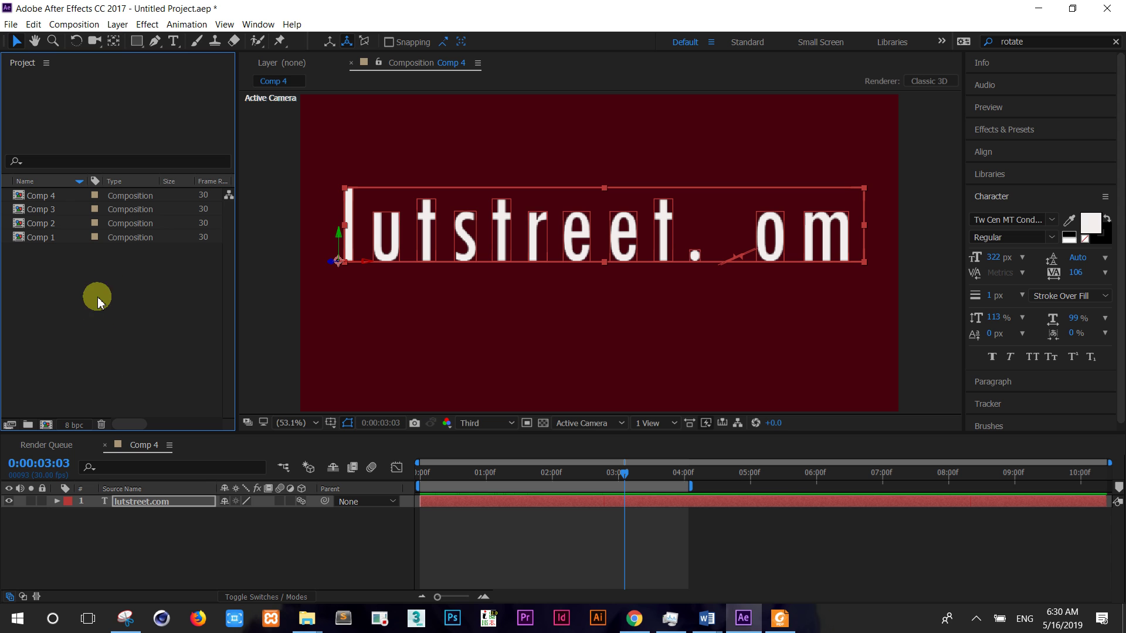
left_click(46, 425)
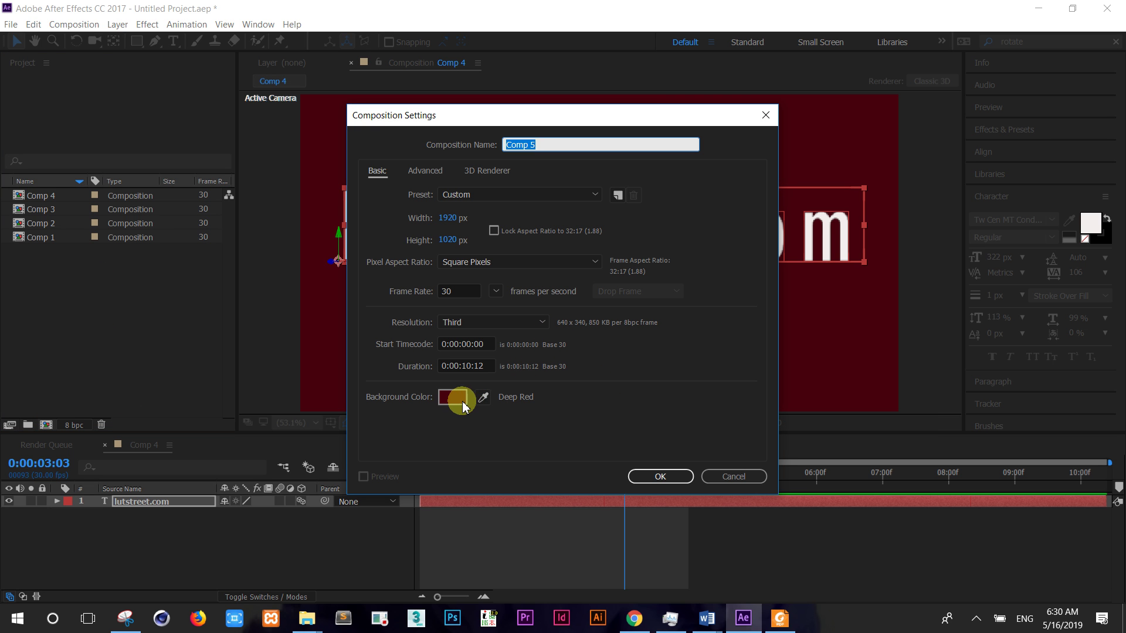
left_click(454, 397)
mouse_move(583, 347)
left_mouse_down()
mouse_move(515, 402)
mouse_move(453, 407)
left_mouse_up()
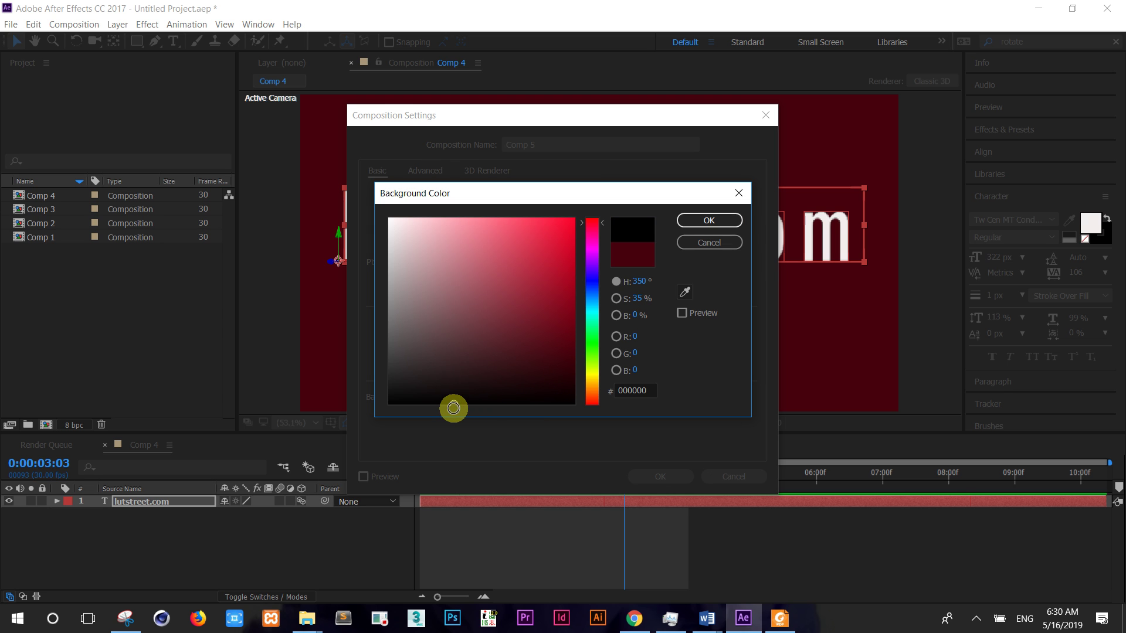
left_click(699, 222)
left_click(654, 476)
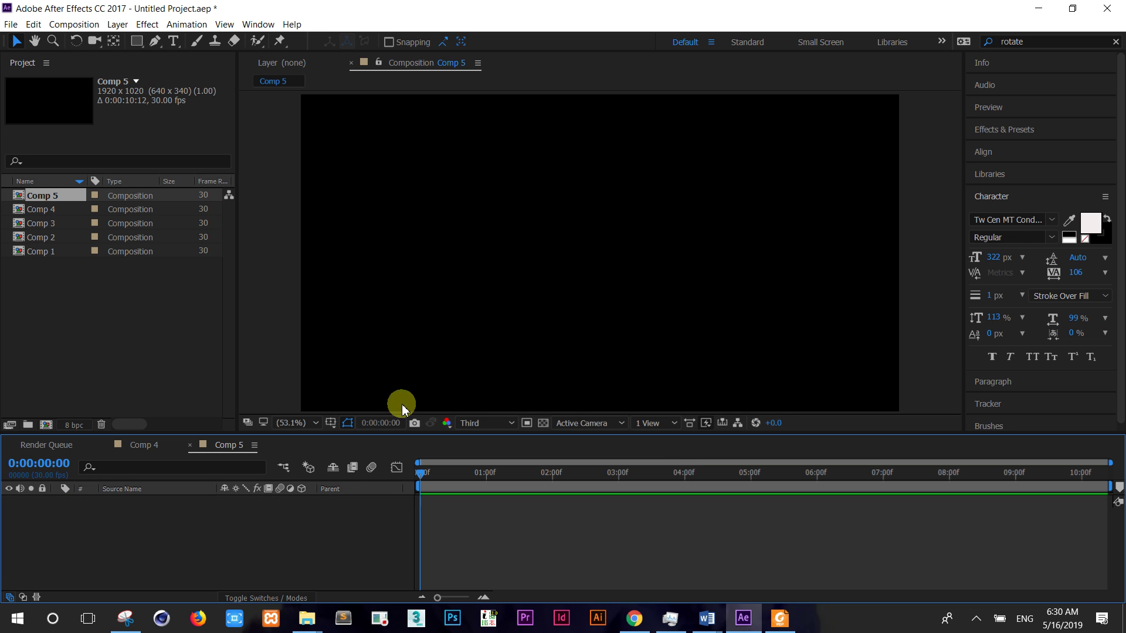
- Add a 'lutstreet.com' text layer and centre it in the frame
left_click(174, 42)
left_click(370, 238)
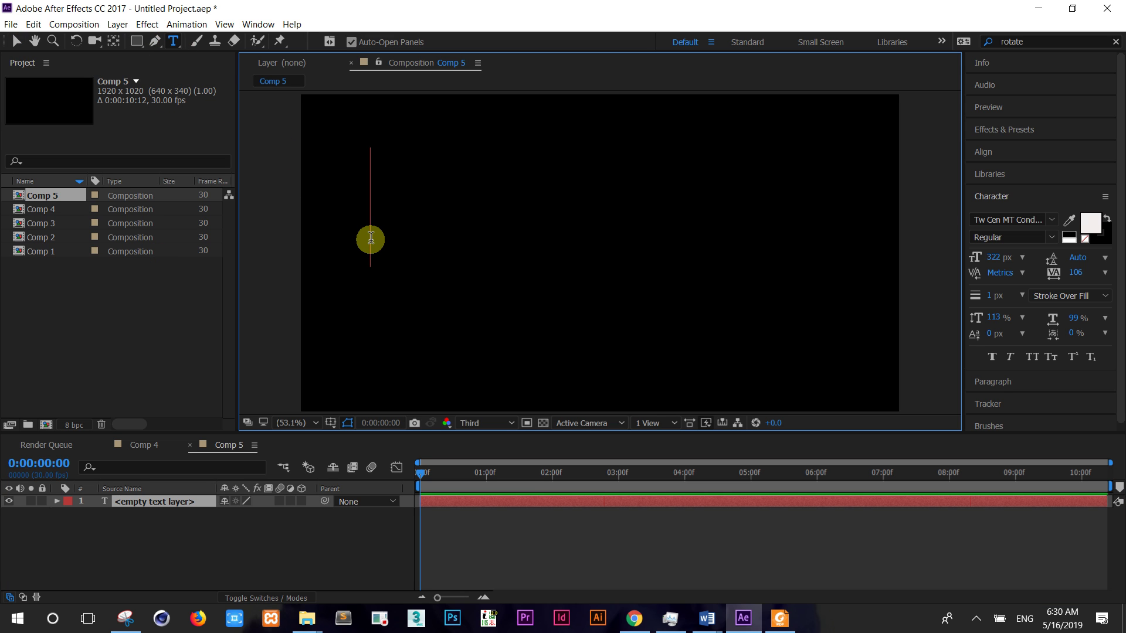
type("lutstr")
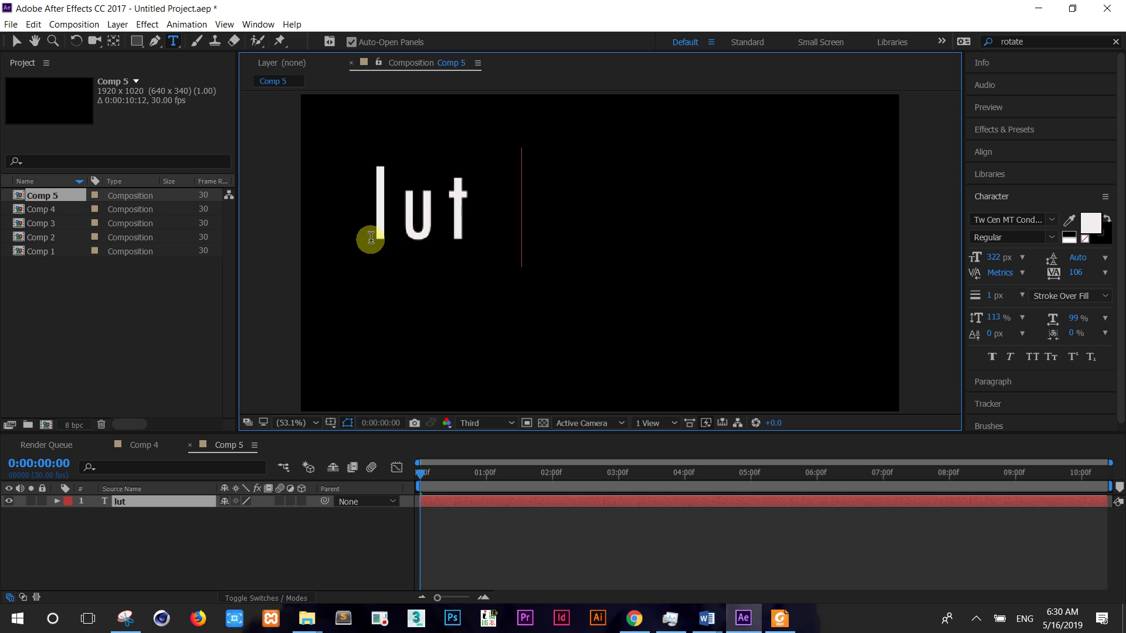
type("eet")
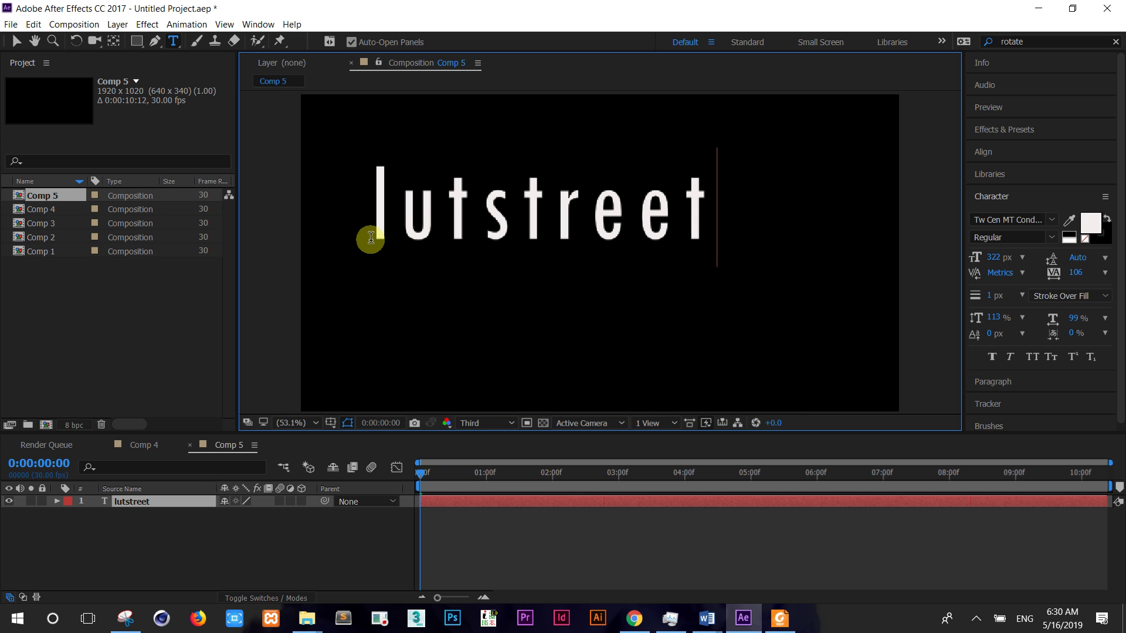
type(".com")
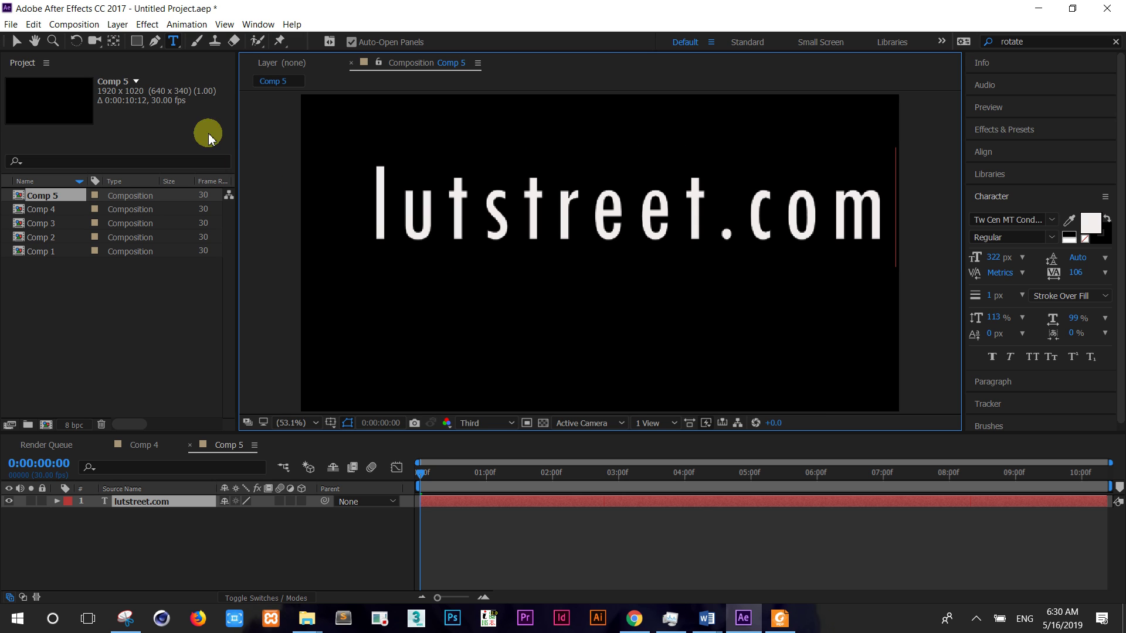
left_click(15, 41)
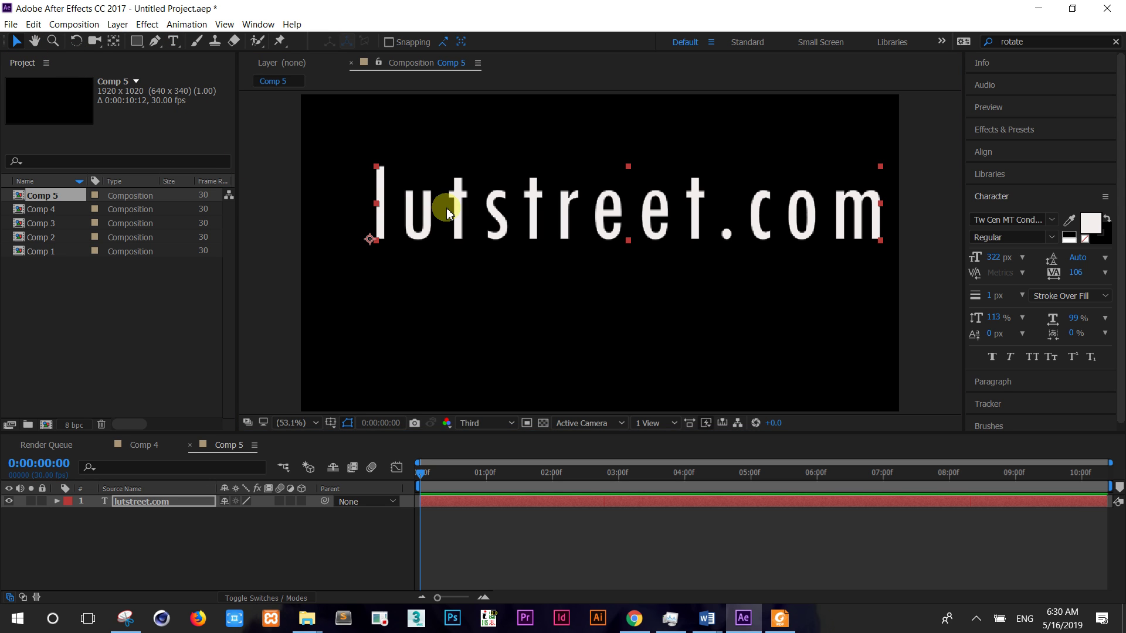
left_click_drag(457, 217, 424, 262)
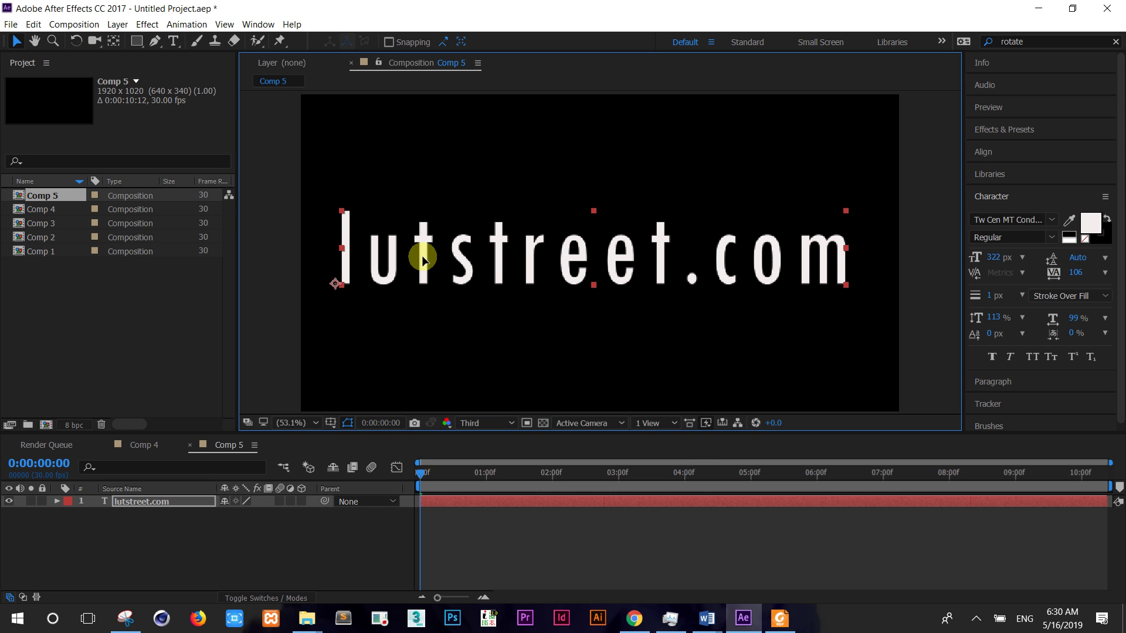
- Enable per-character 3D and add a Scale animator enlarging the letters to 171%
left_click(59, 502)
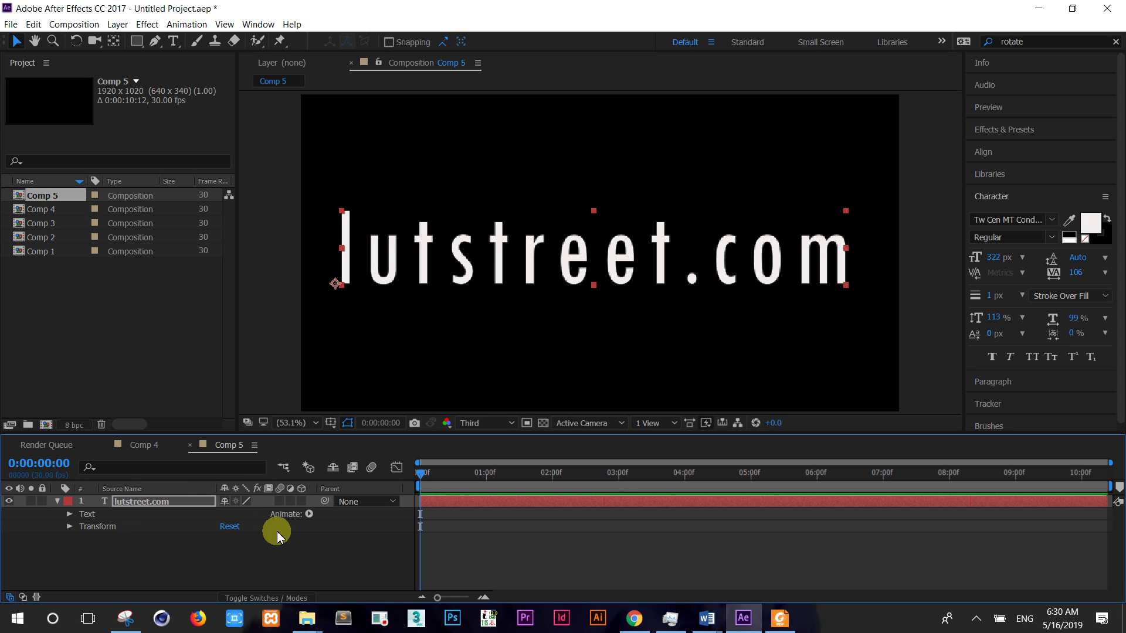
left_click(309, 515)
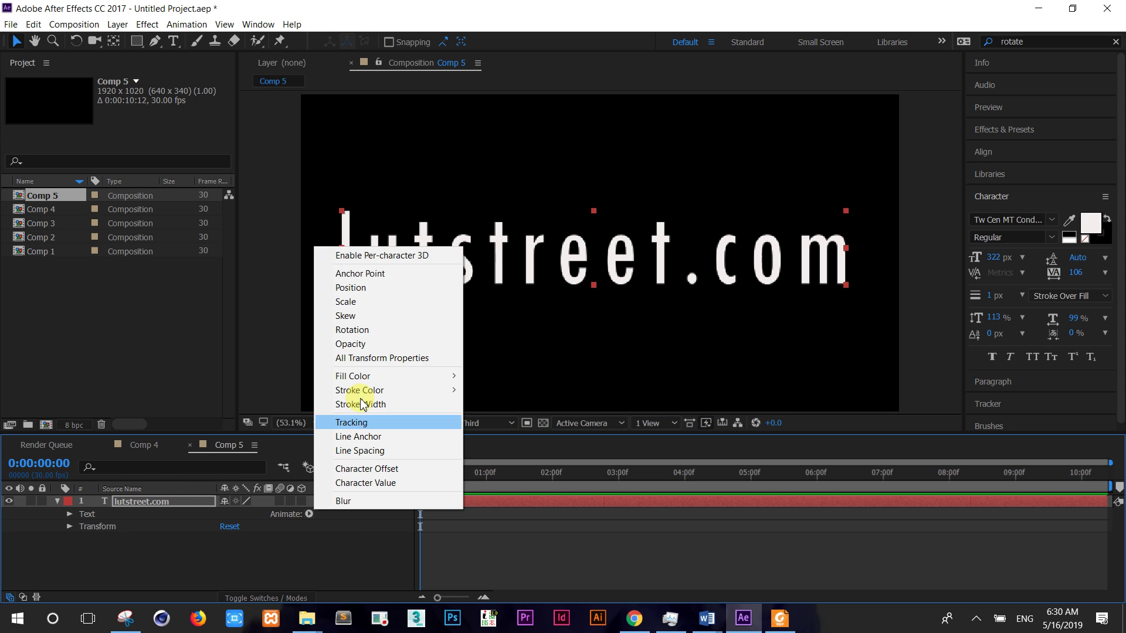
left_click(372, 254)
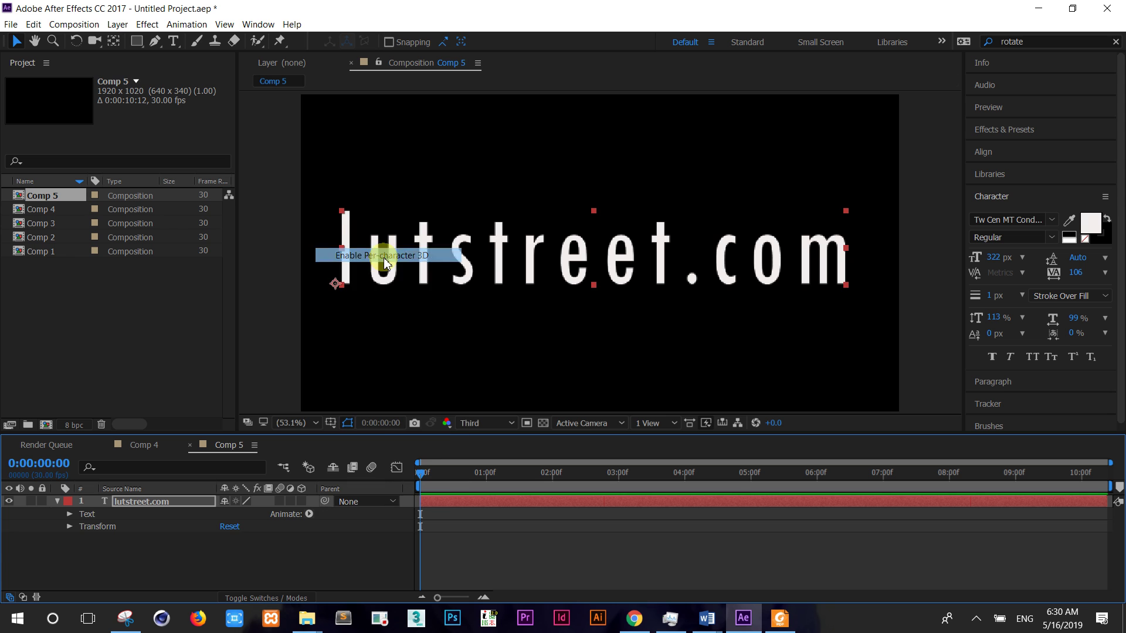
left_click(309, 515)
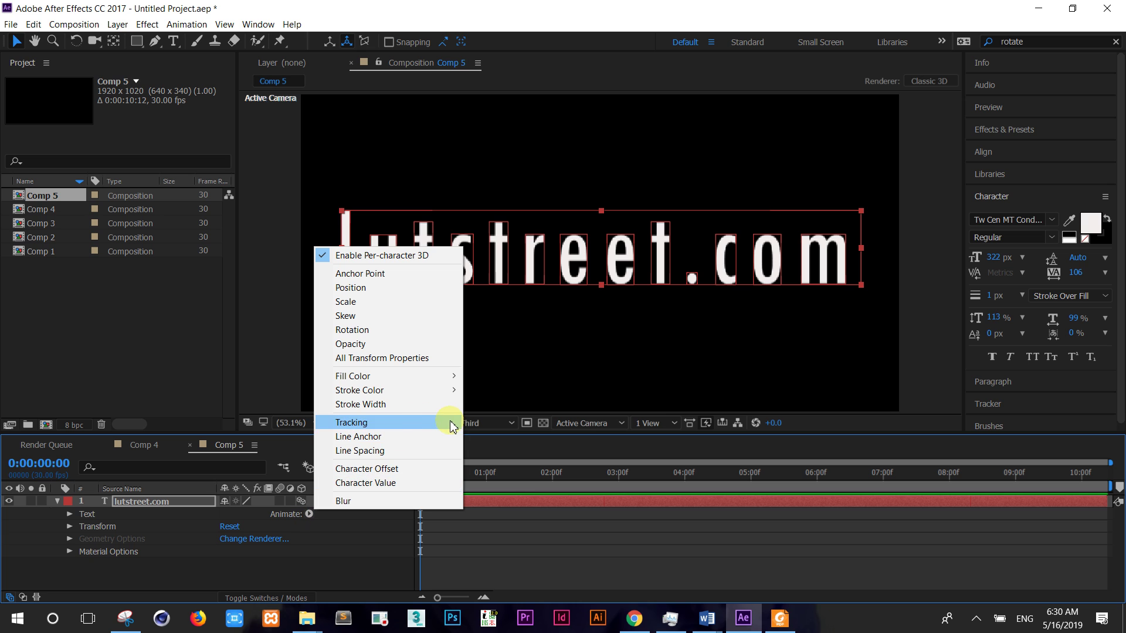
left_click(394, 303)
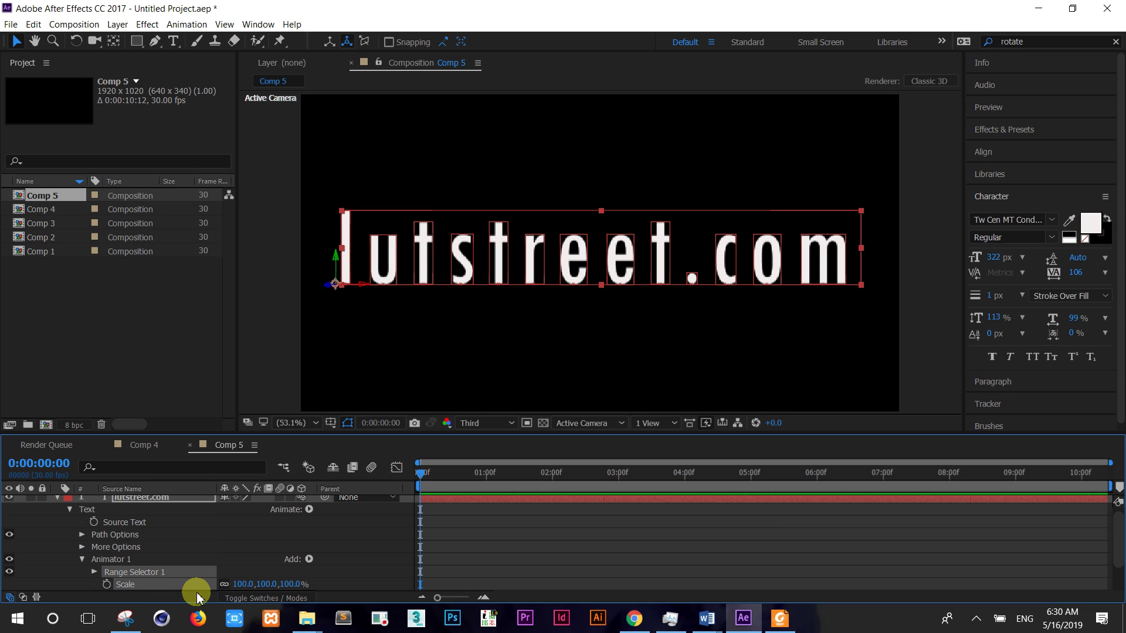
left_click_drag(242, 583, 286, 577)
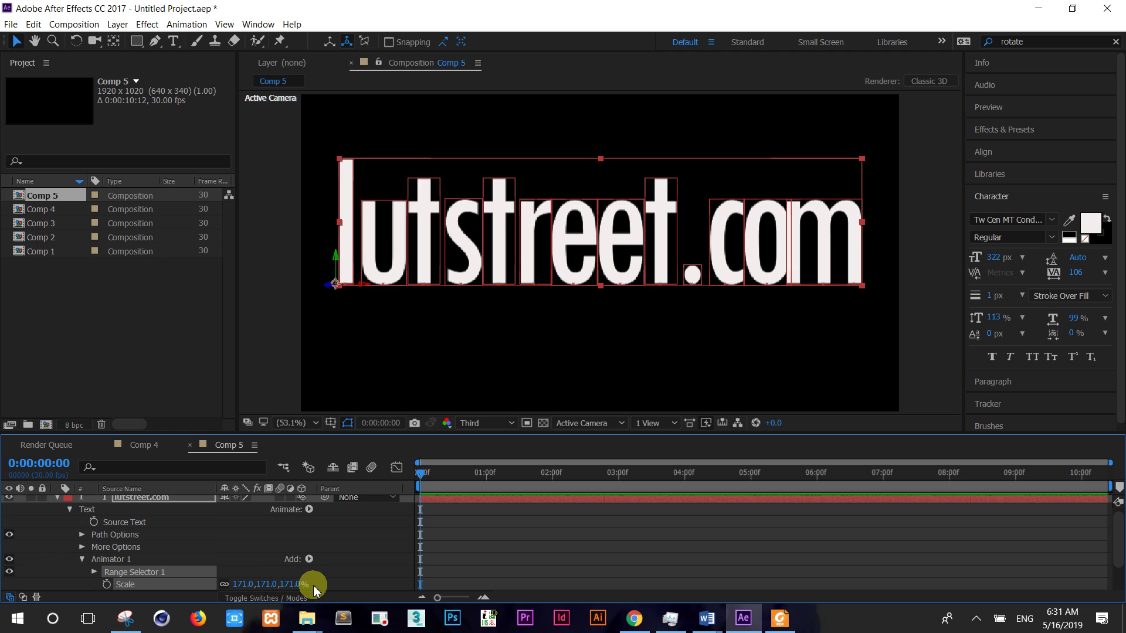
- Keyframe the range selector's End from 0% at the first frame to 100% near 3 seconds
left_click(94, 573)
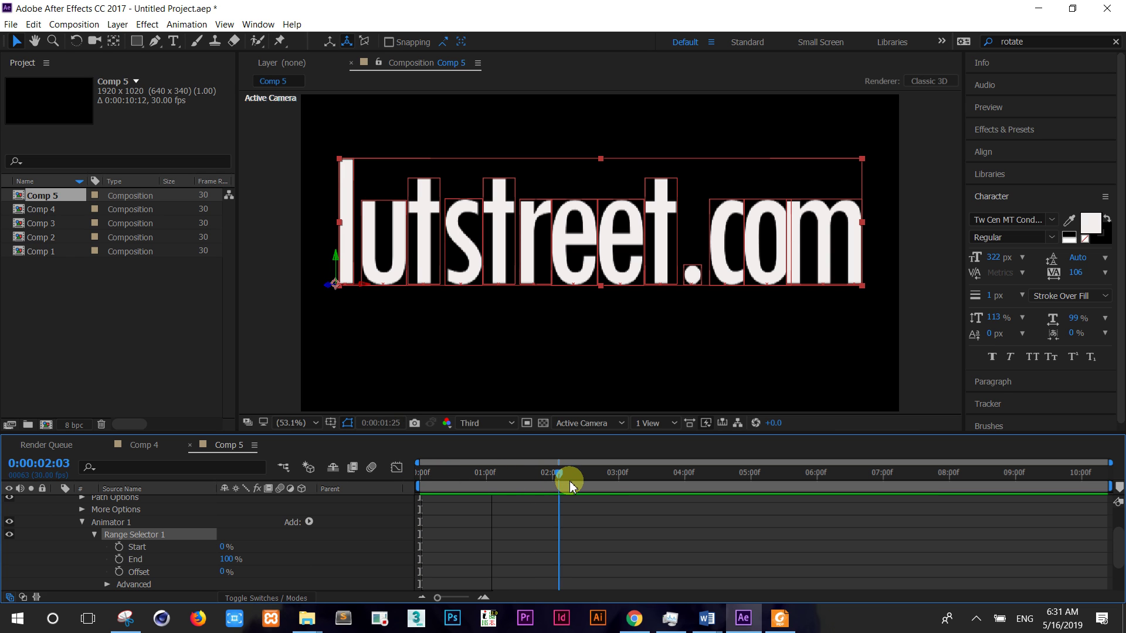
left_click_drag(608, 488, 619, 490)
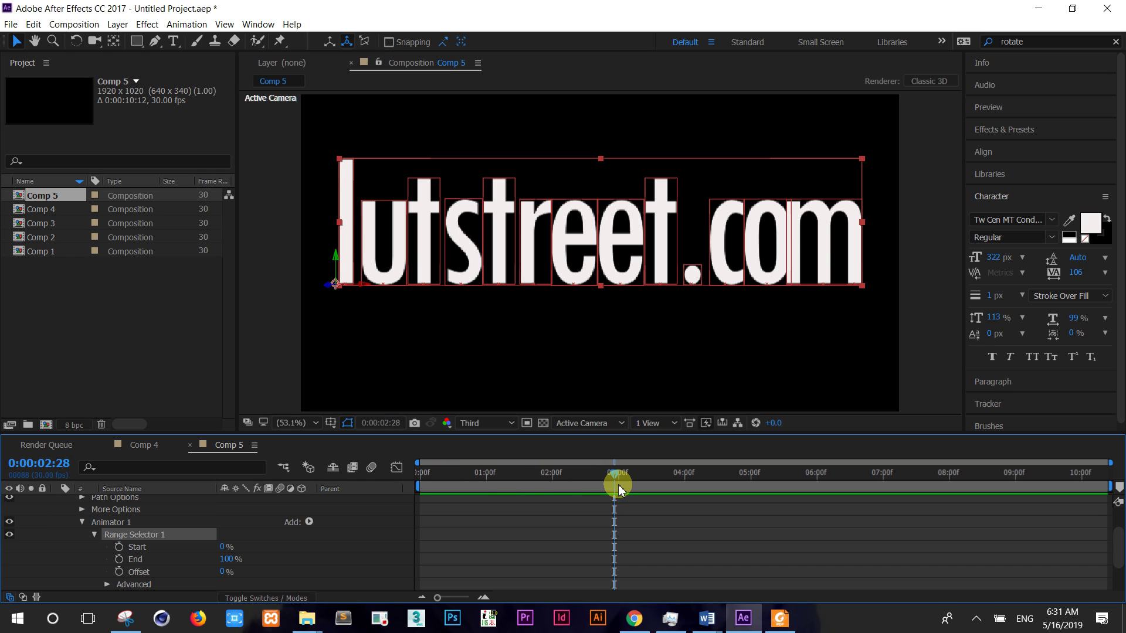
key("n")
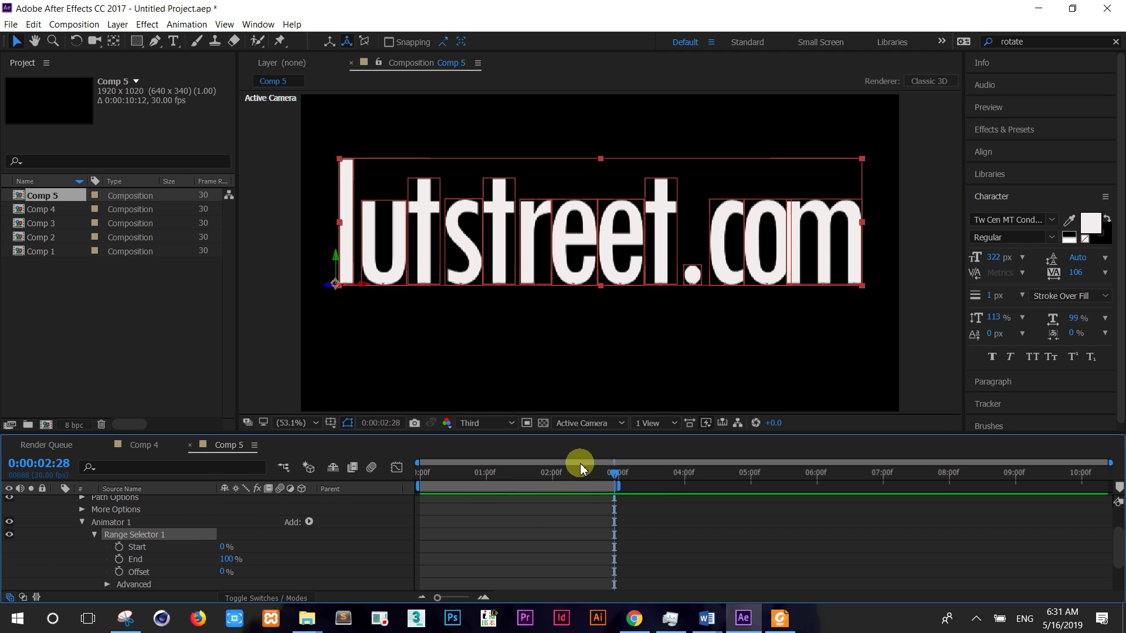
left_click(119, 560)
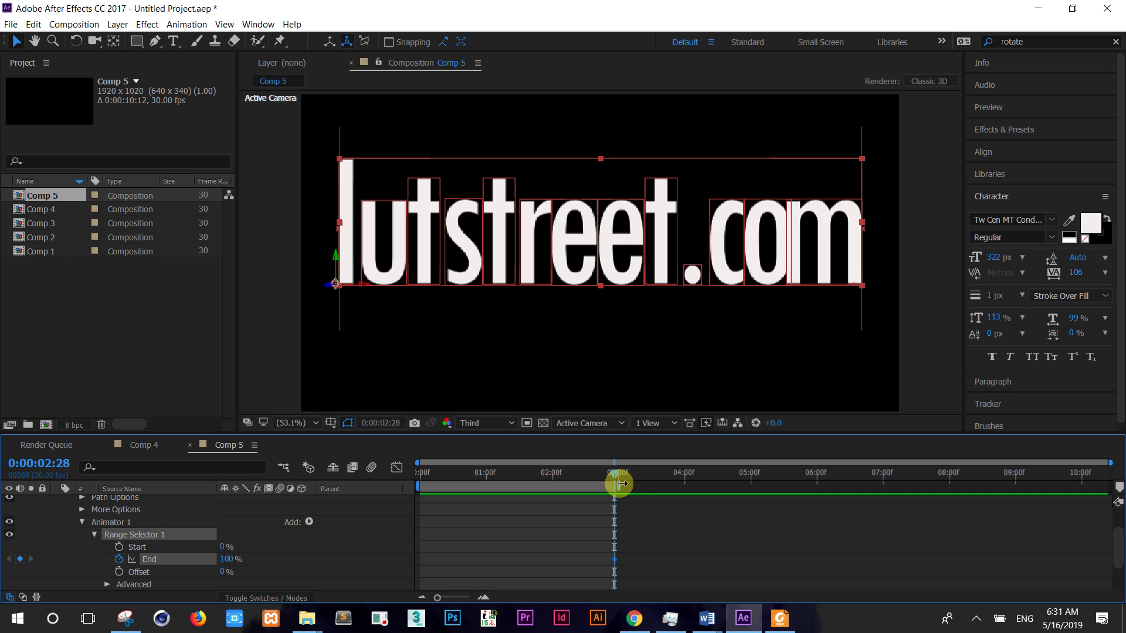
mouse_move(621, 483)
left_mouse_down()
mouse_move(639, 485)
mouse_move(417, 473)
left_mouse_up()
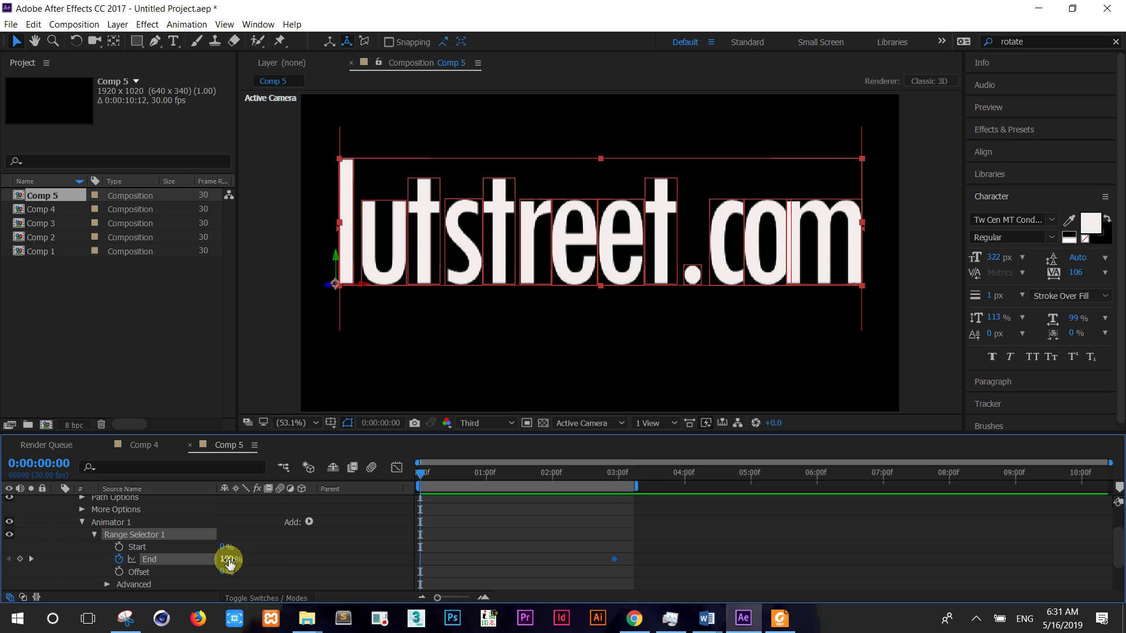
left_click_drag(229, 560, 69, 563)
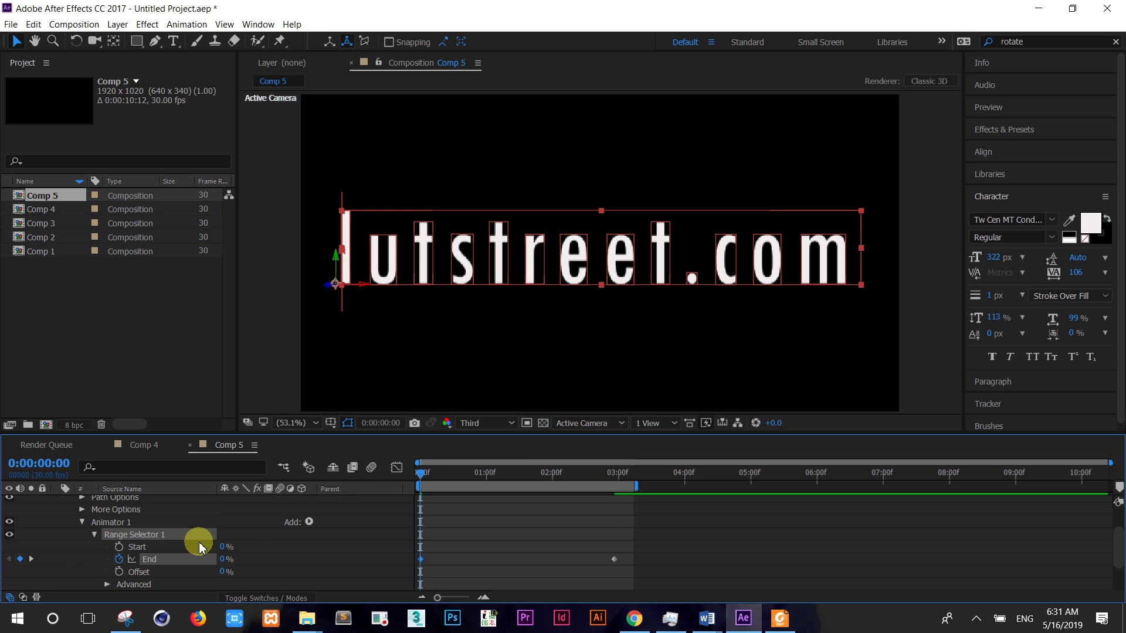
- Keyframe Start from 0% at 0:00 to about 39% at 3:04, then return to the start
left_click(119, 547)
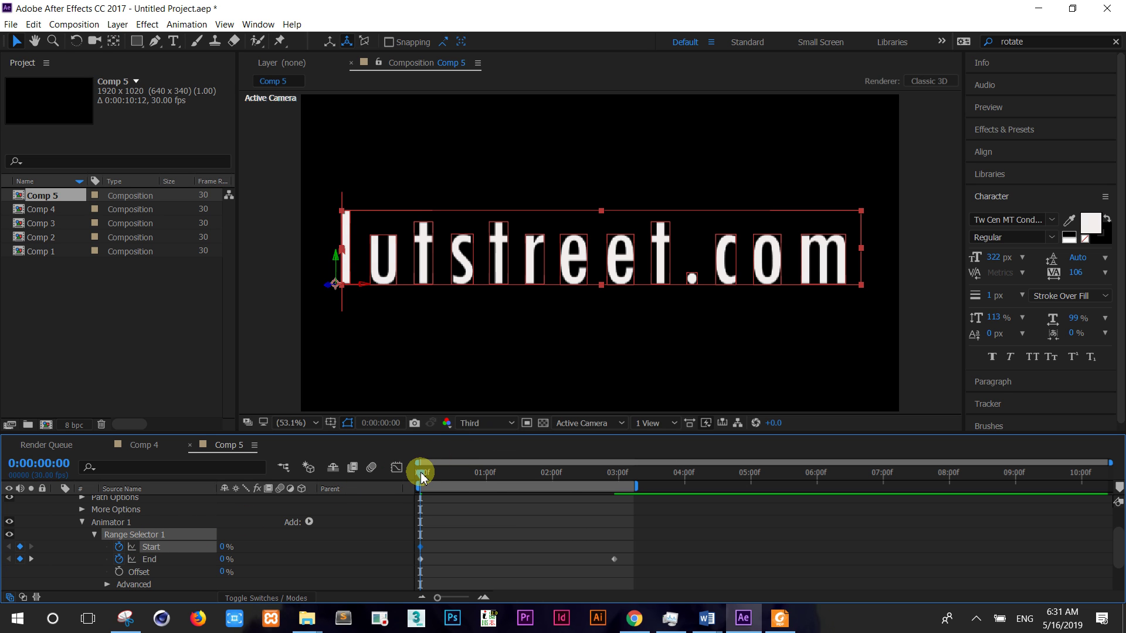
left_click_drag(421, 475, 627, 502)
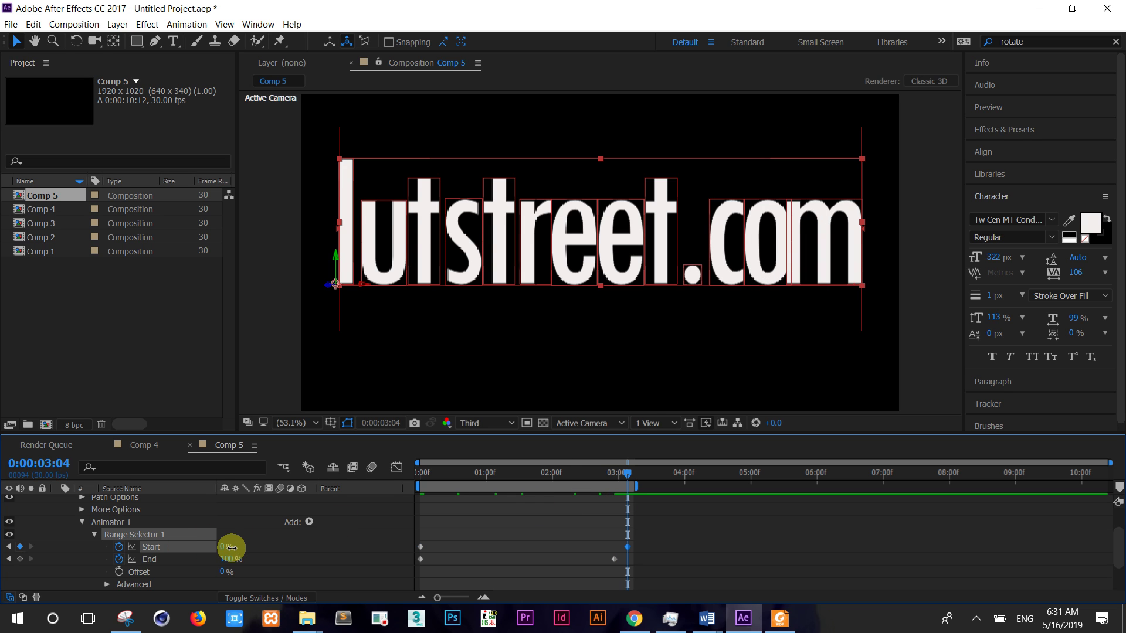
left_click_drag(231, 547, 290, 546)
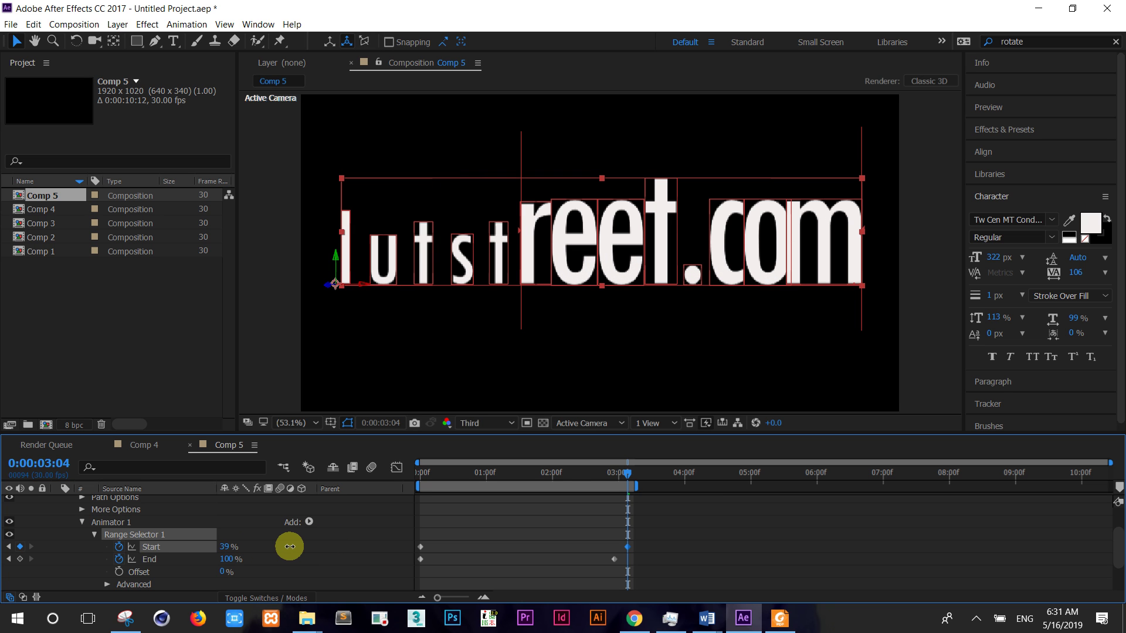
left_click(624, 474)
left_click_drag(624, 481, 303, 501)
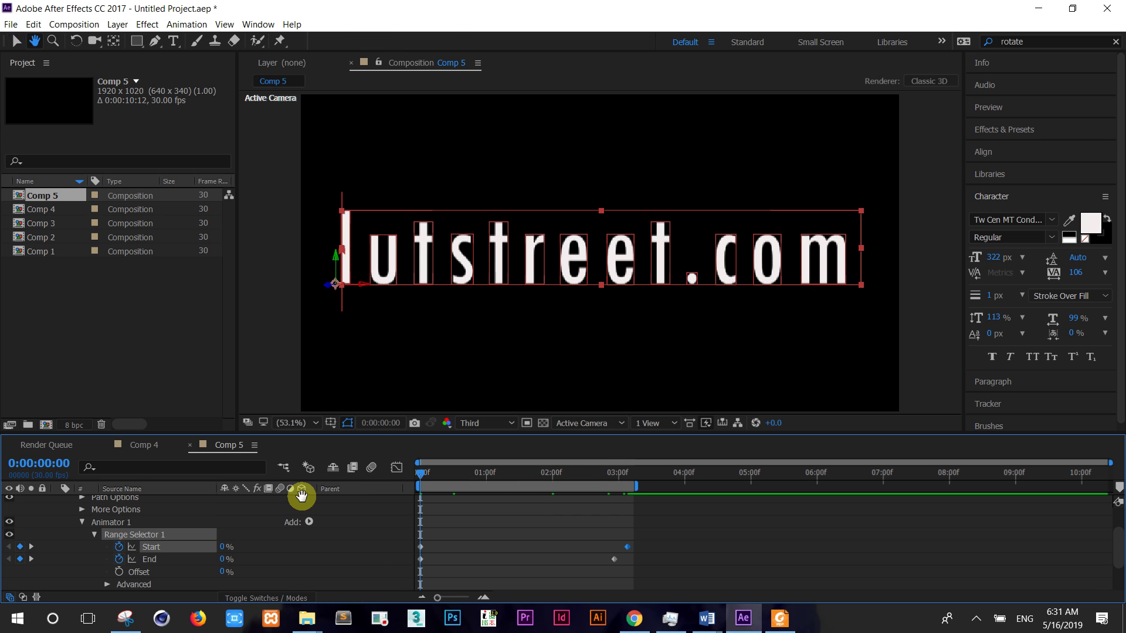
key("space")
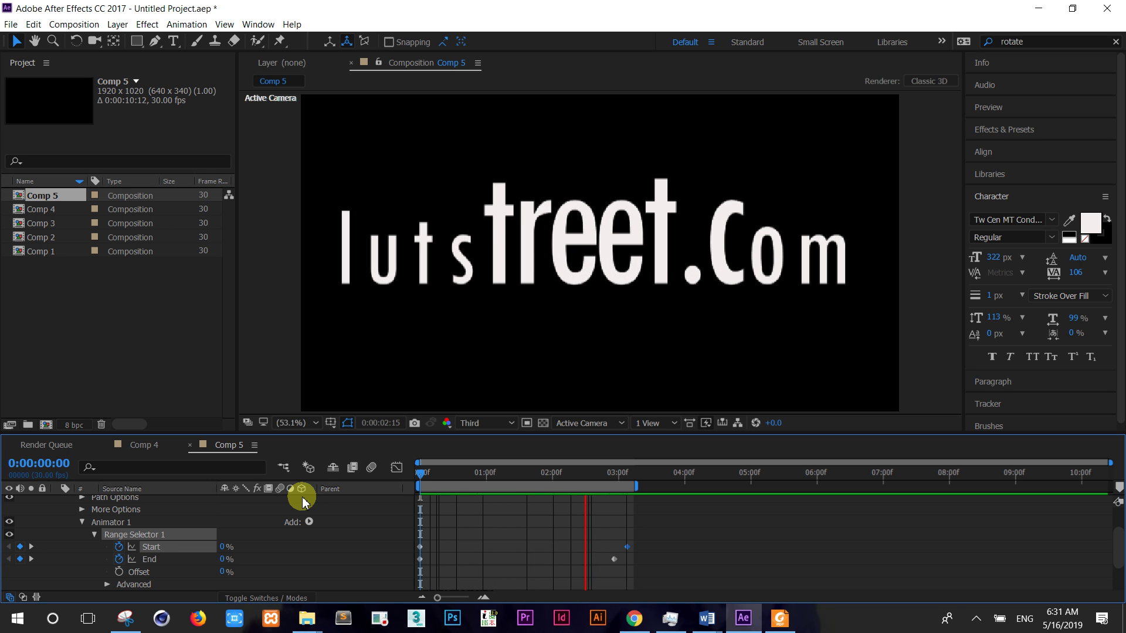
key("space")
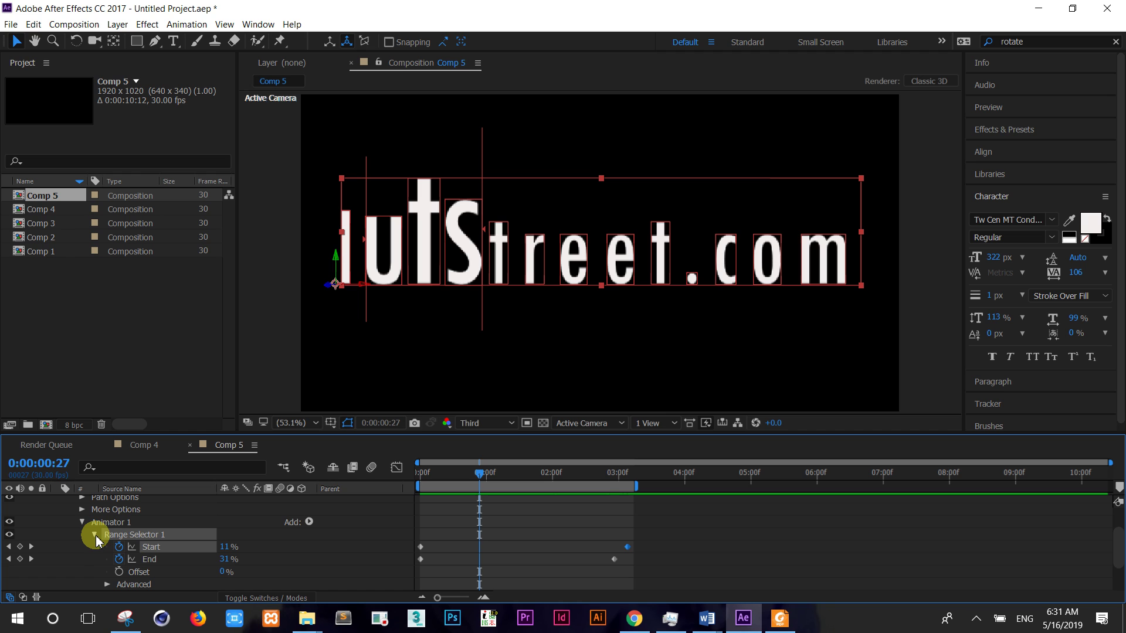
- Collapse Animator 1 and add Animator 2 to the Text group with Scale at 150%
left_click(107, 584)
scroll(101, 540, "up", 3)
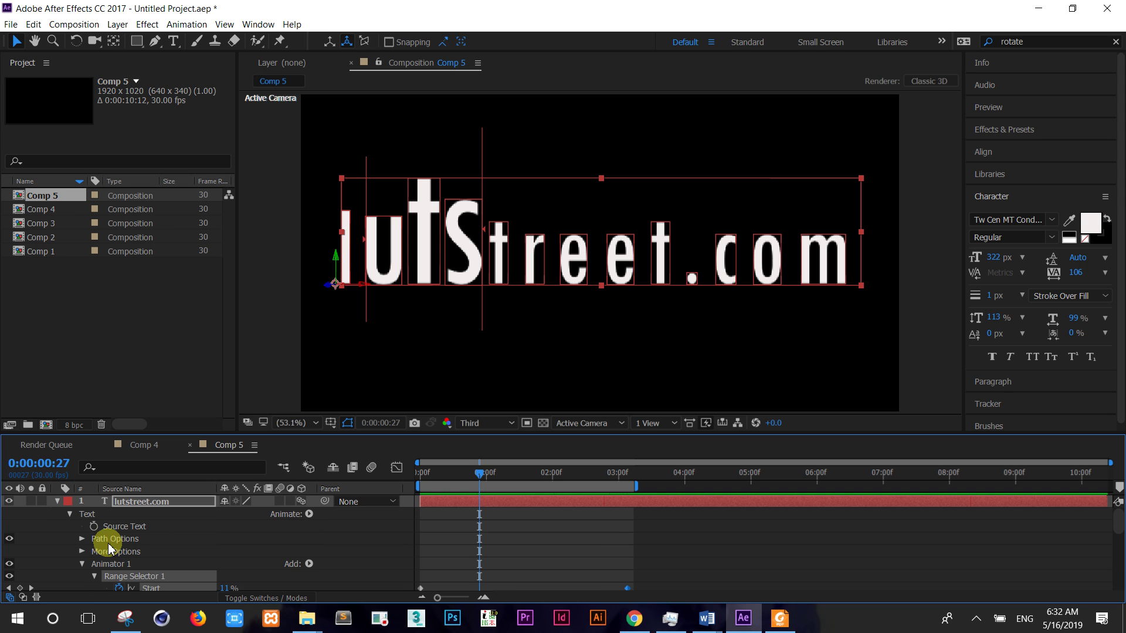
left_click(82, 564)
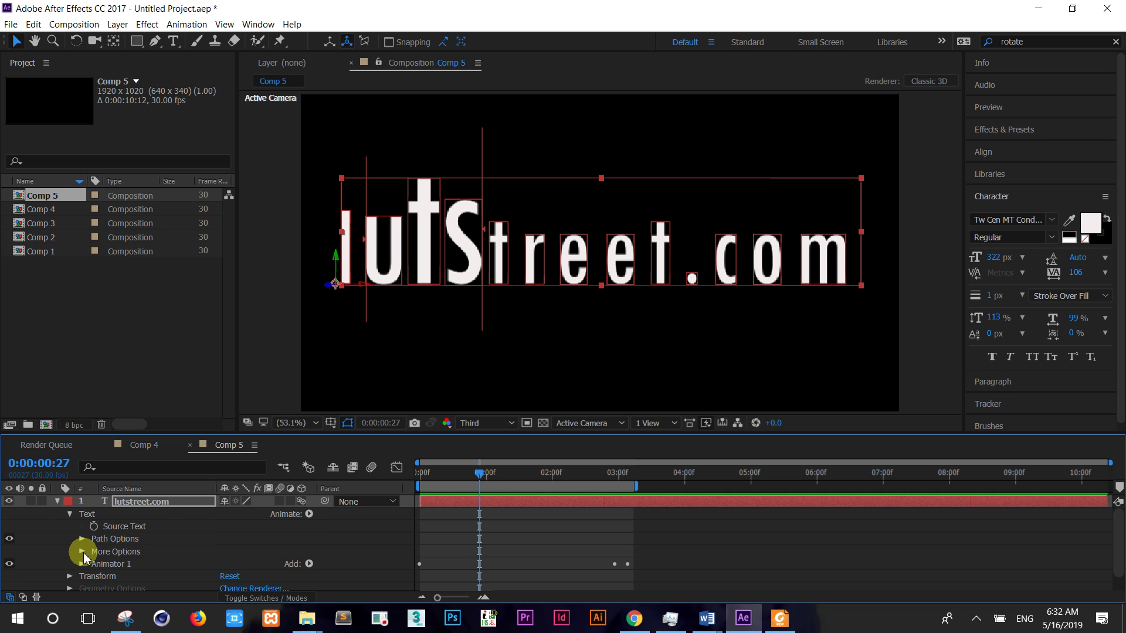
left_click(86, 514)
left_click(311, 515)
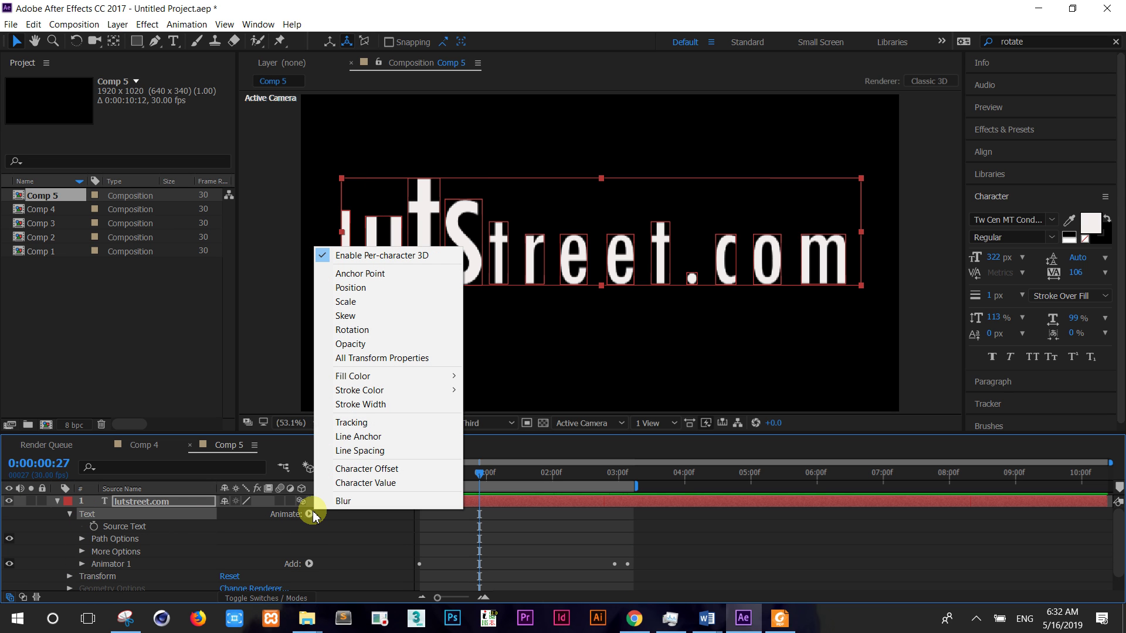
left_click(363, 303)
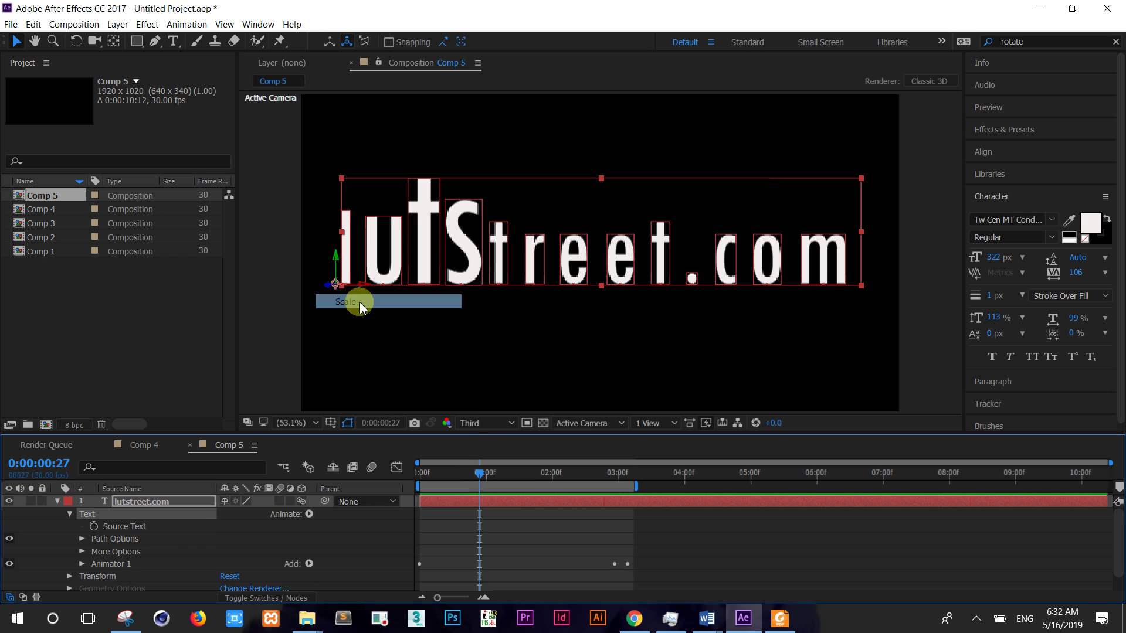
scroll(193, 548, "up", 1)
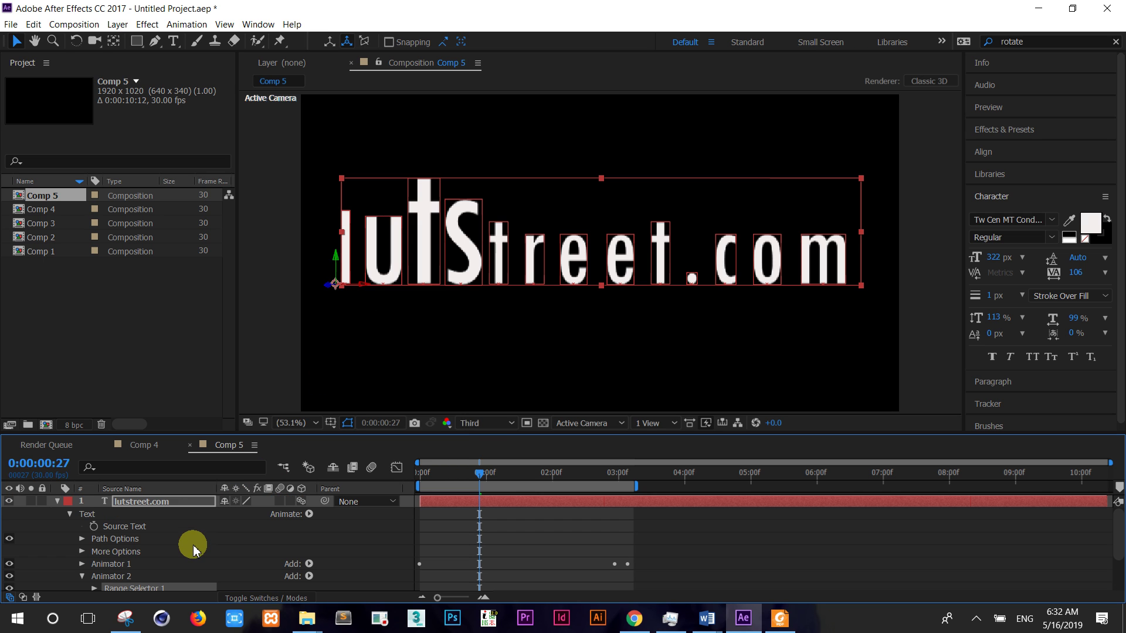
scroll(155, 560, "down", 3)
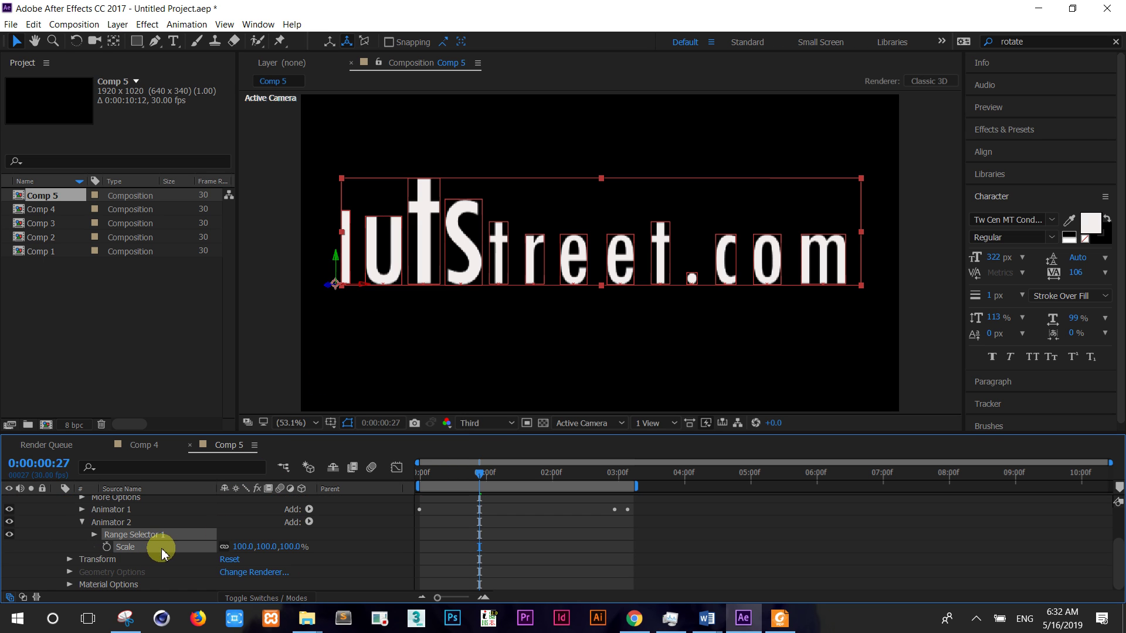
left_click_drag(479, 477, 402, 497)
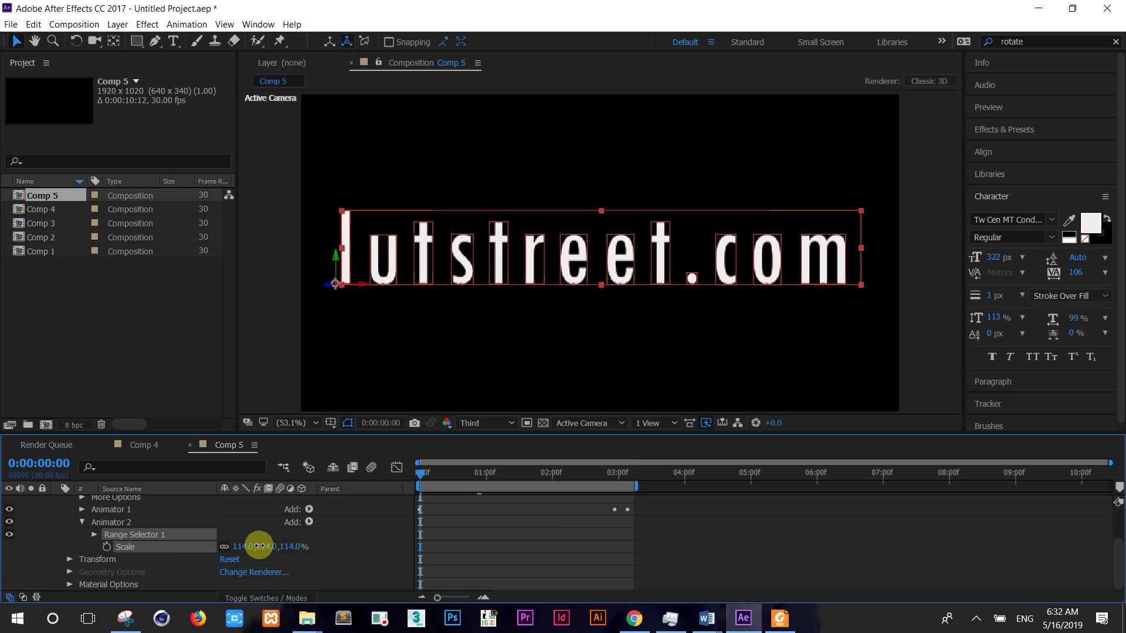
left_click_drag(258, 546, 272, 548)
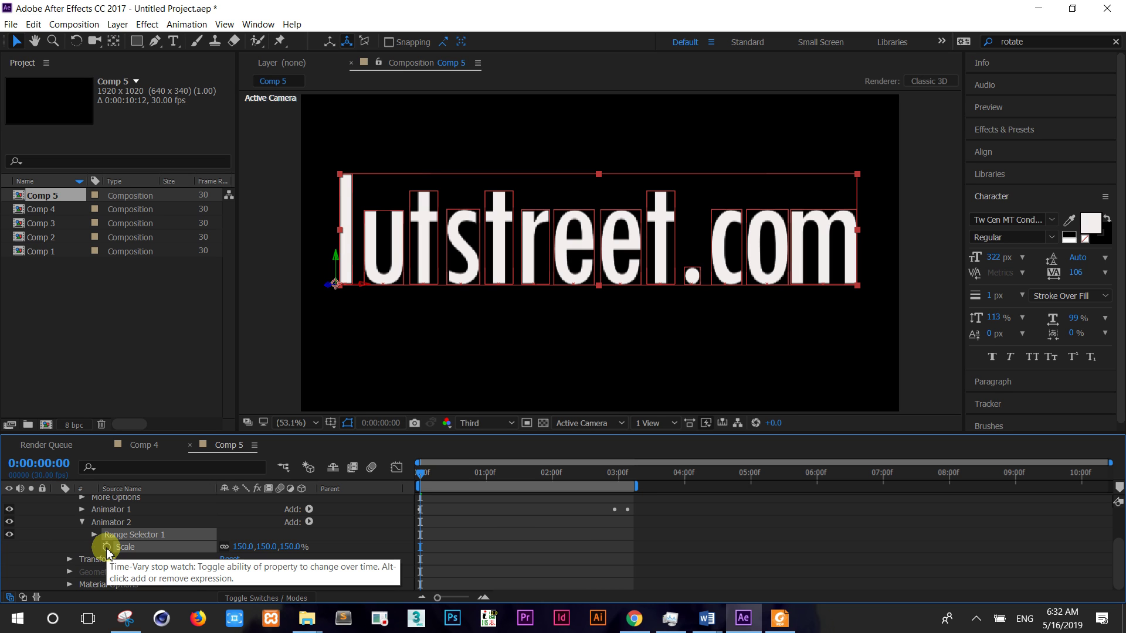
- Copy Animator 1's Start keyframes onto Animator 2's Start and preview the scale sweep
left_click(95, 535)
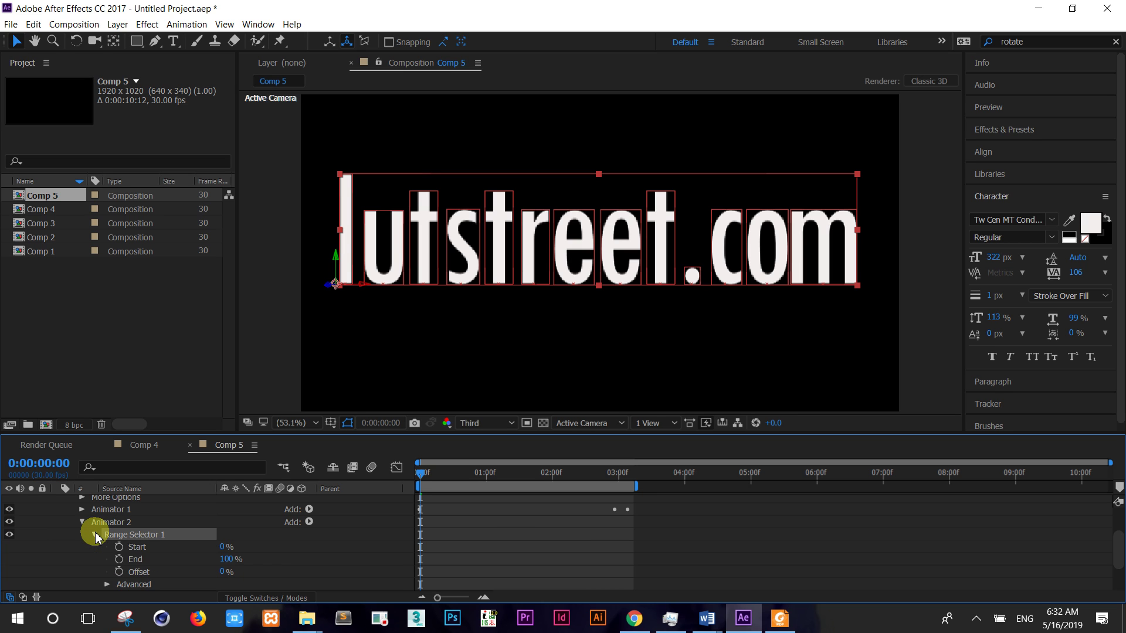
left_click(82, 509)
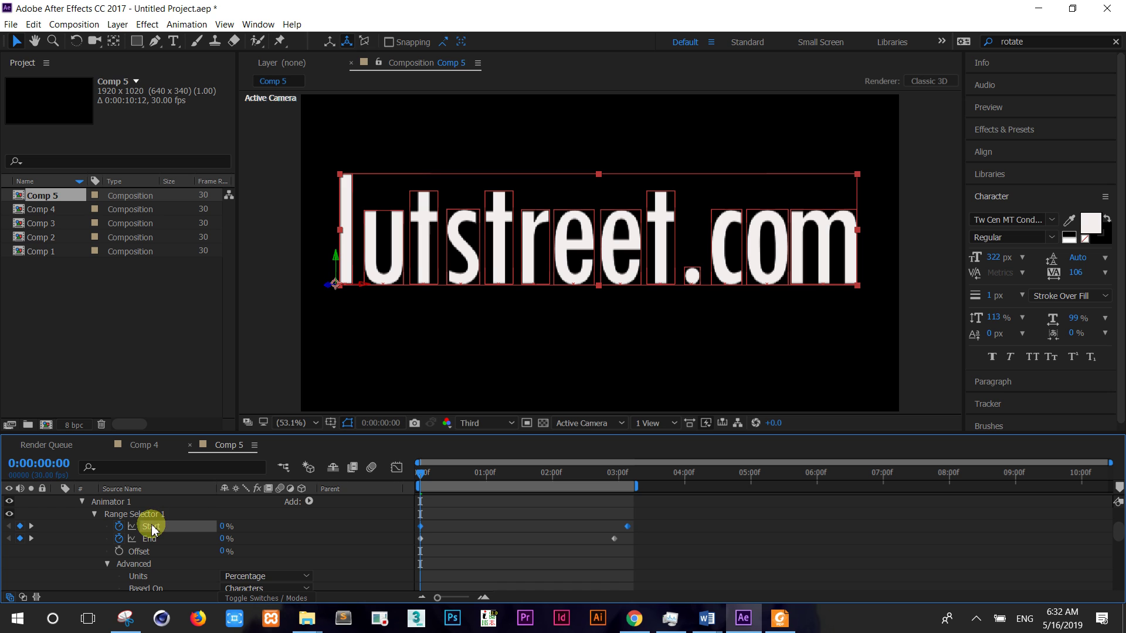
left_click_drag(649, 520, 403, 532)
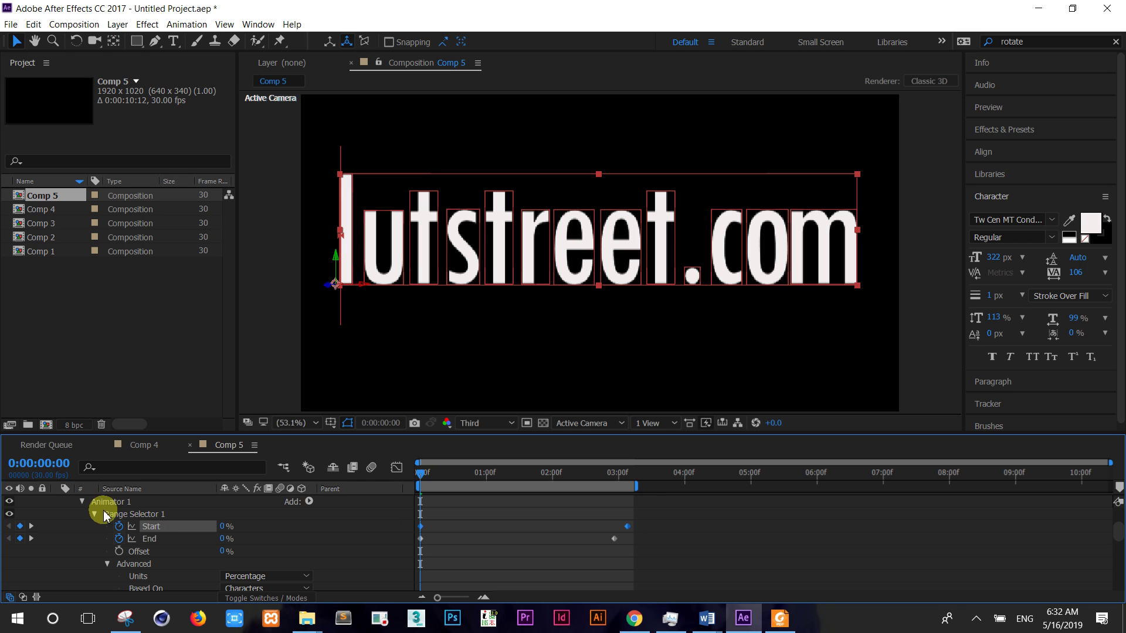
left_click(85, 502)
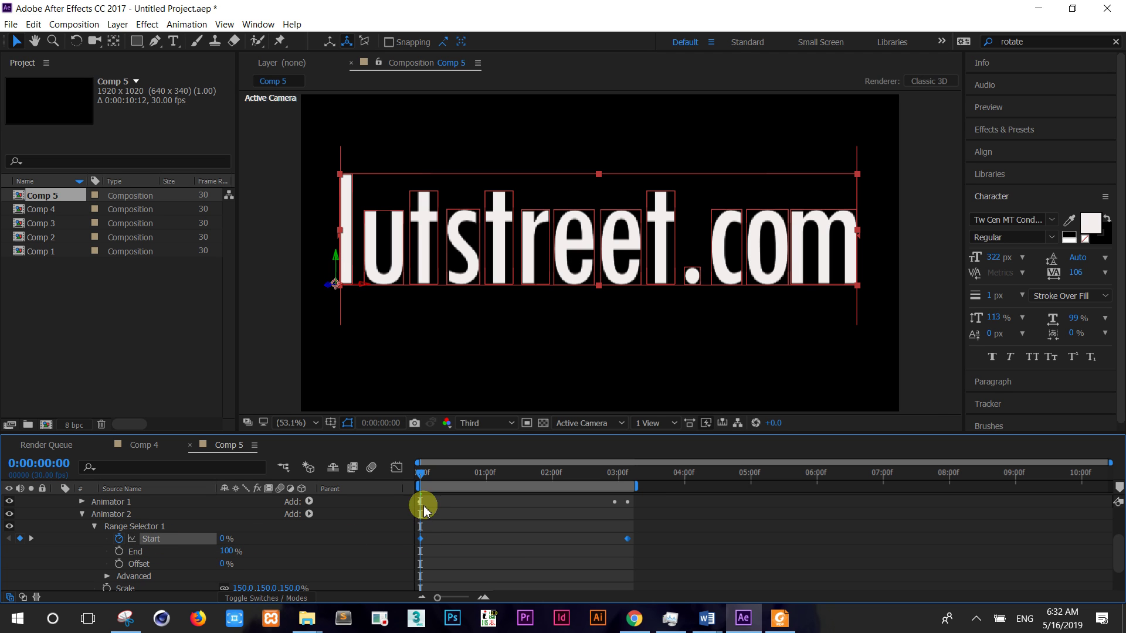
key("space")
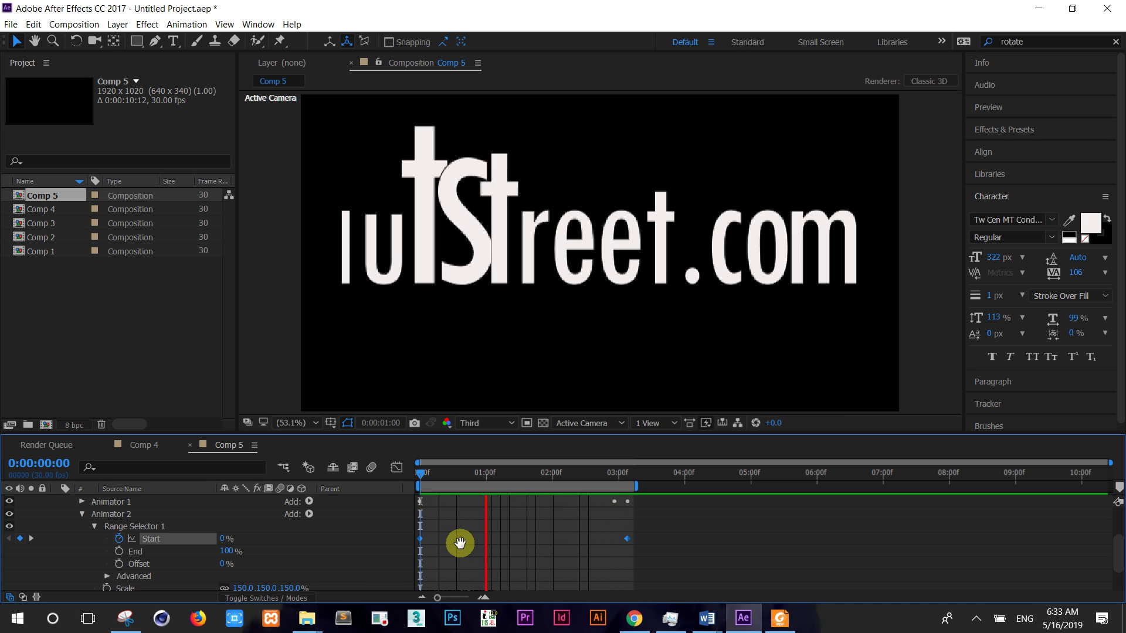
- Copy Animator 1's End keyframes and paste them into Animator 2's End at 1:04
key("space")
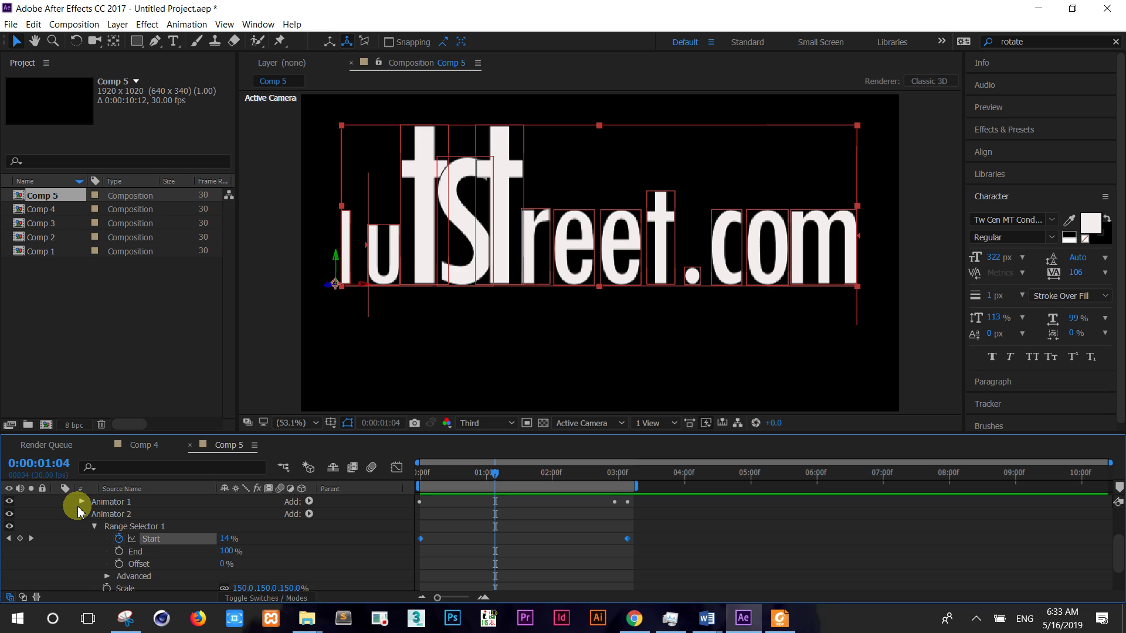
left_click(81, 502)
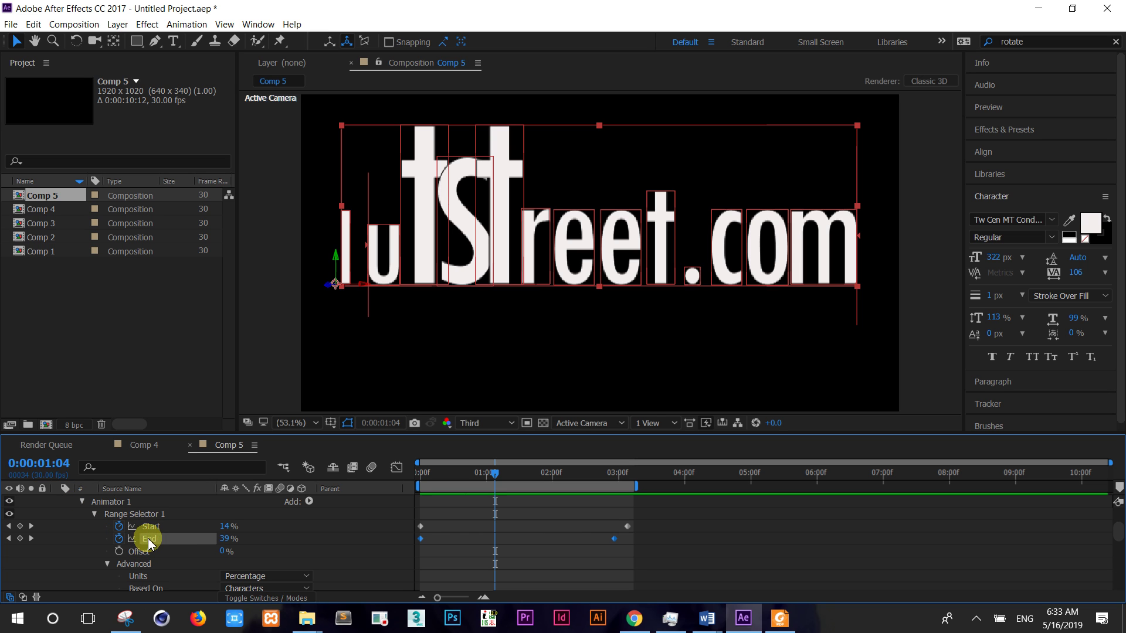
left_click_drag(650, 543, 408, 568)
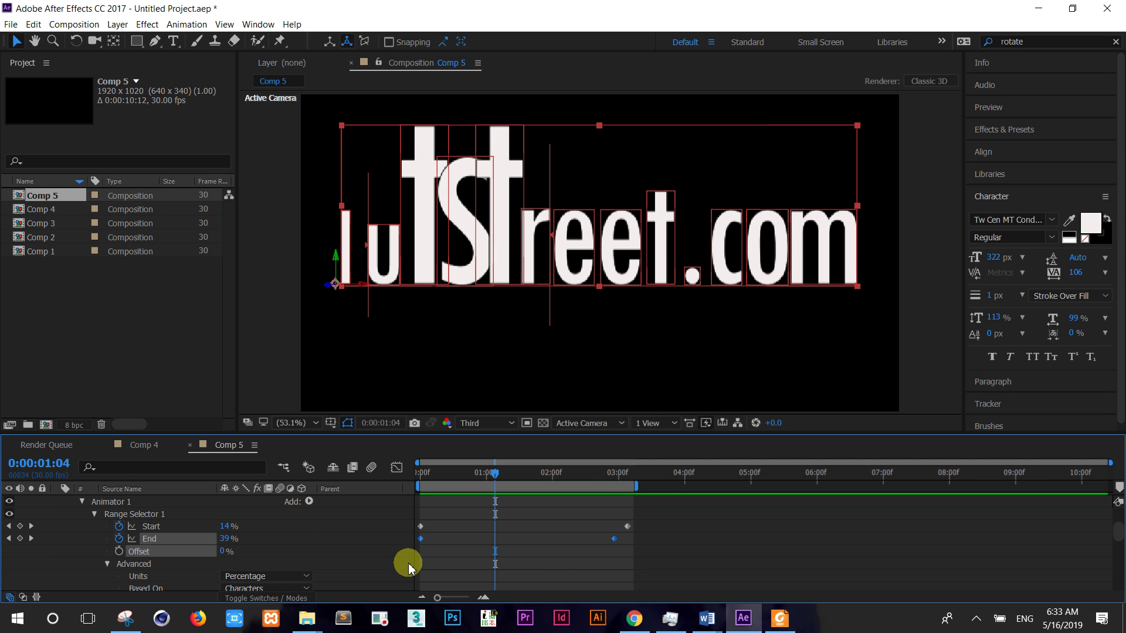
left_click(84, 502)
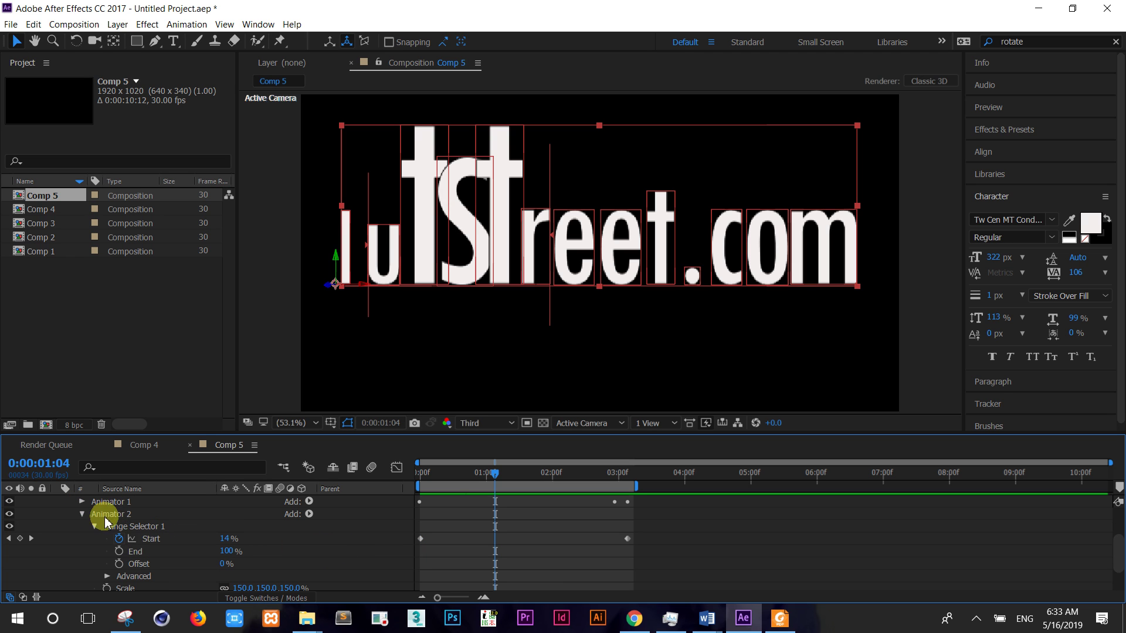
left_click(146, 554)
key("ctrl+v")
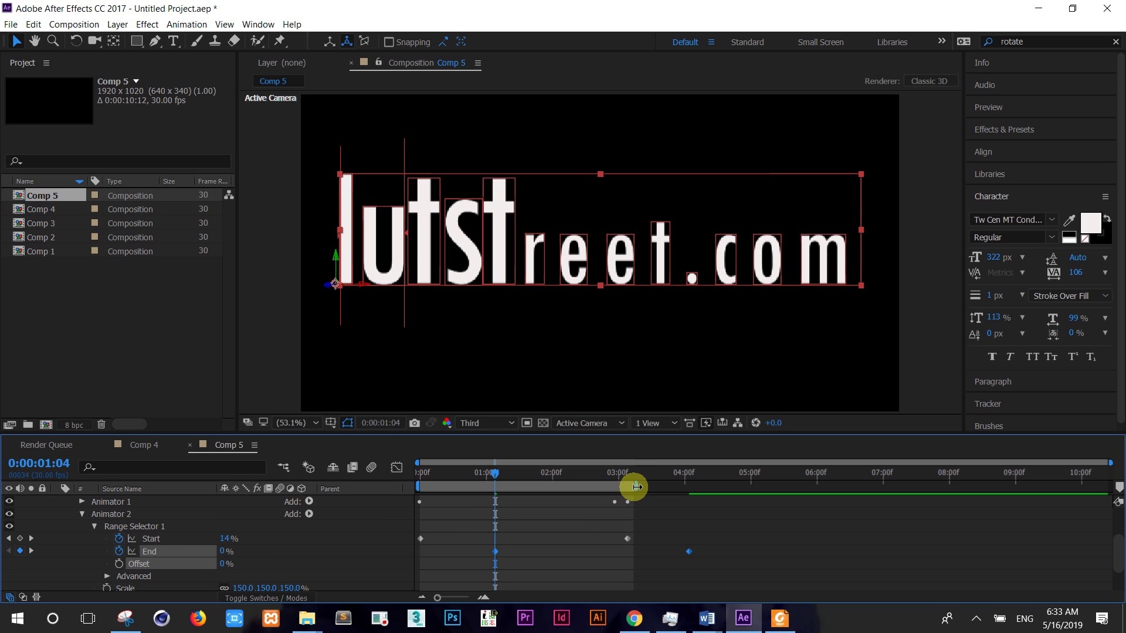
- Extend the work area to 4 seconds and return to the first frame
left_click_drag(657, 487, 686, 489)
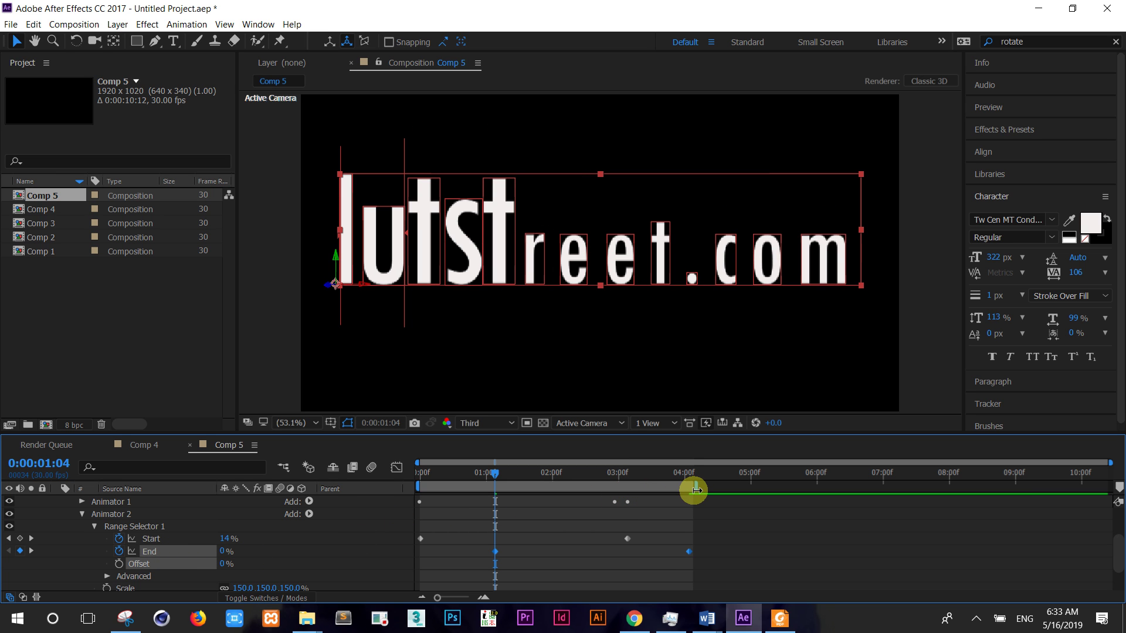
left_click_drag(474, 480, 322, 474)
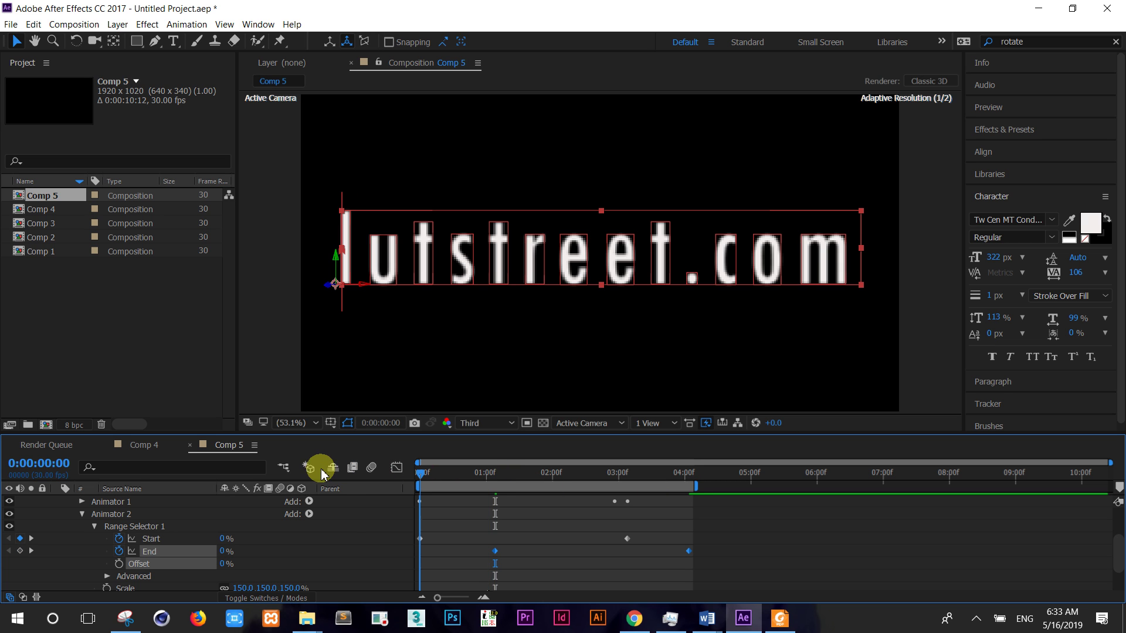
left_click(313, 472)
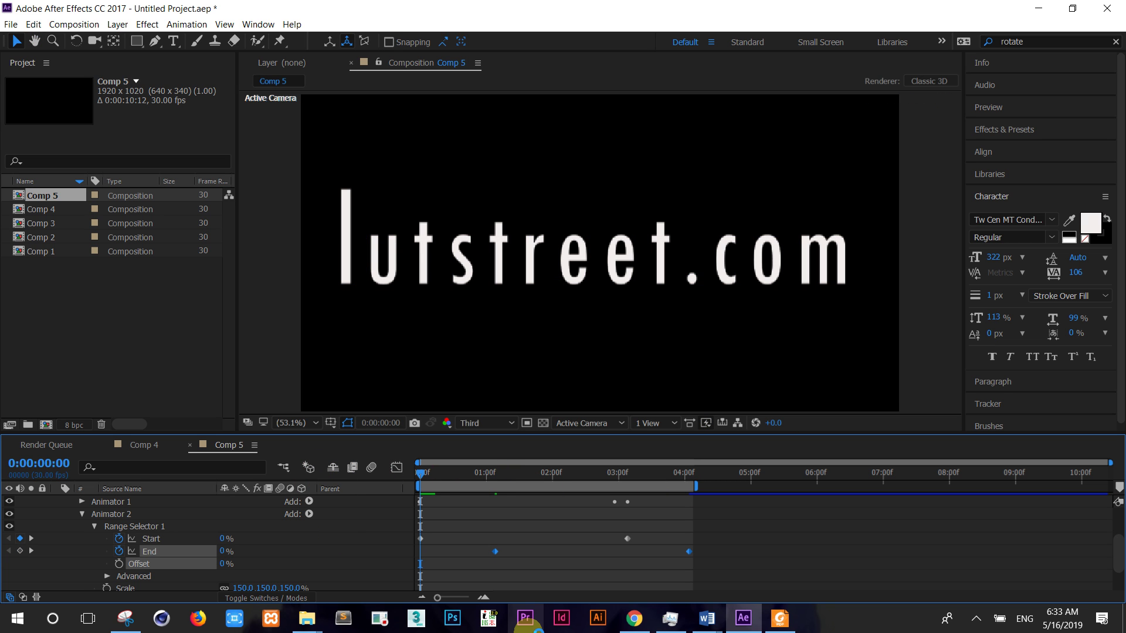
- Shift Animator 2's End keyframes earlier and end the work area at about 3:15
key("space")
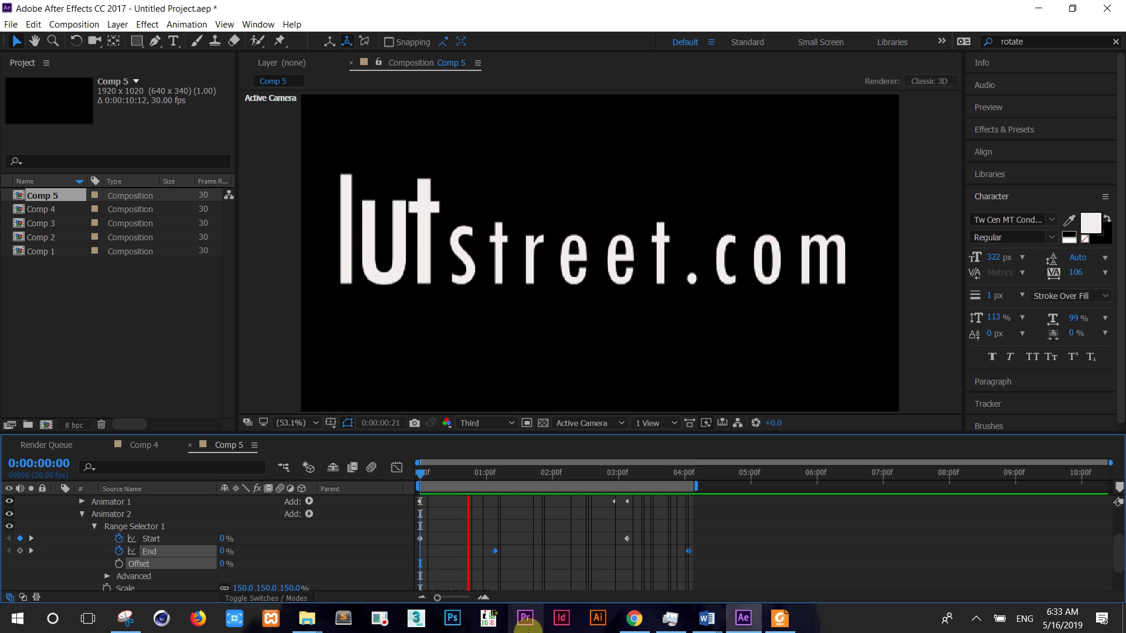
key("space")
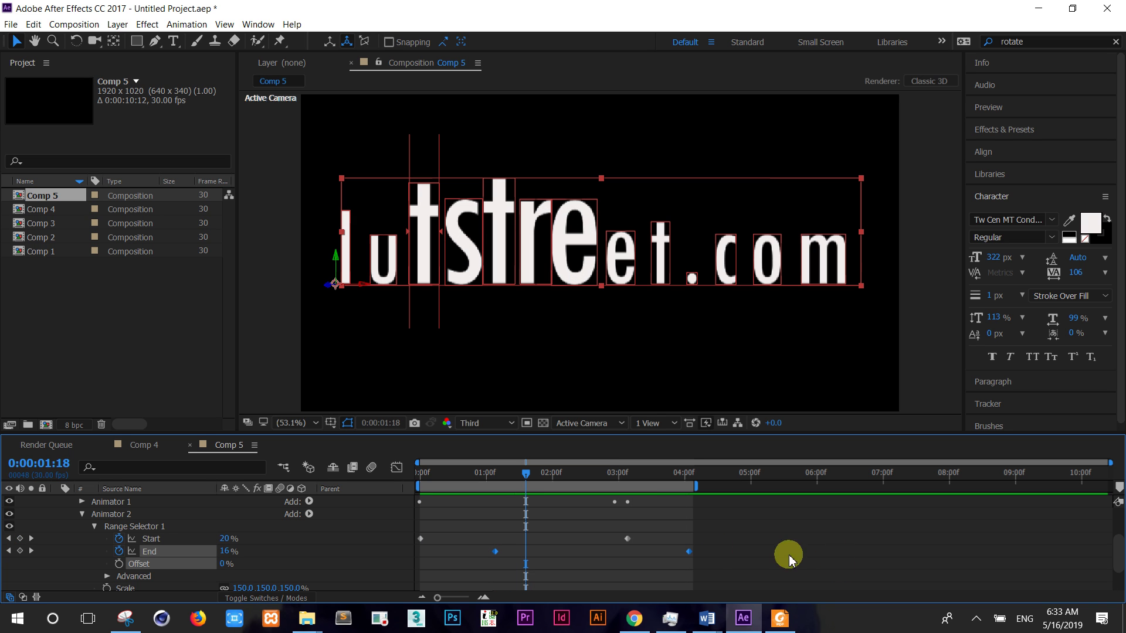
left_click_drag(680, 552, 632, 551)
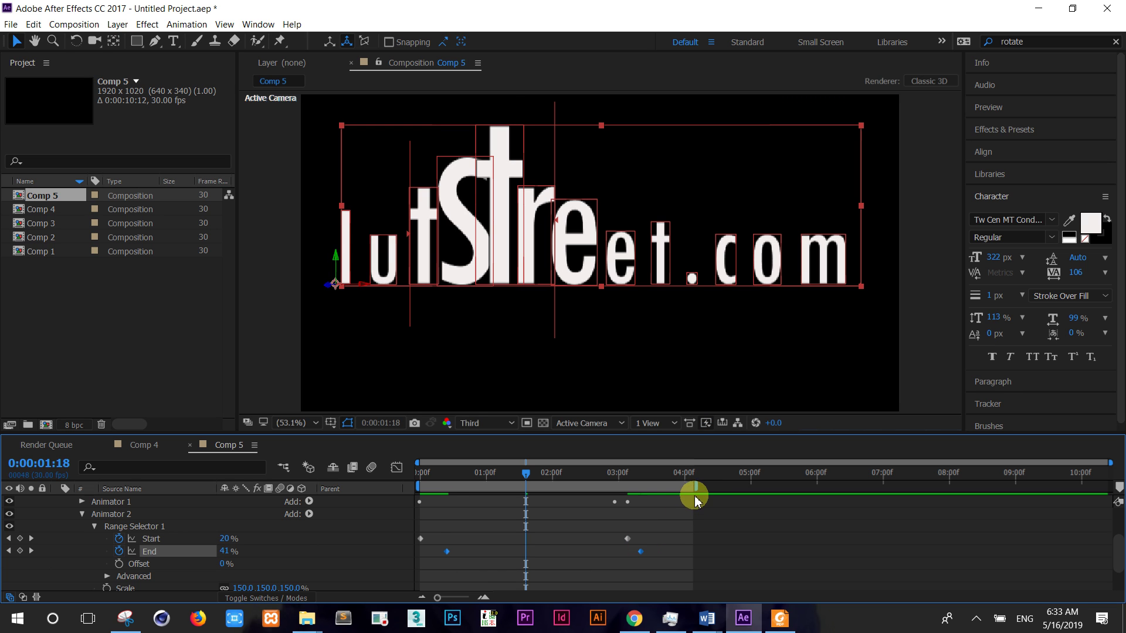
left_click_drag(696, 487, 660, 487)
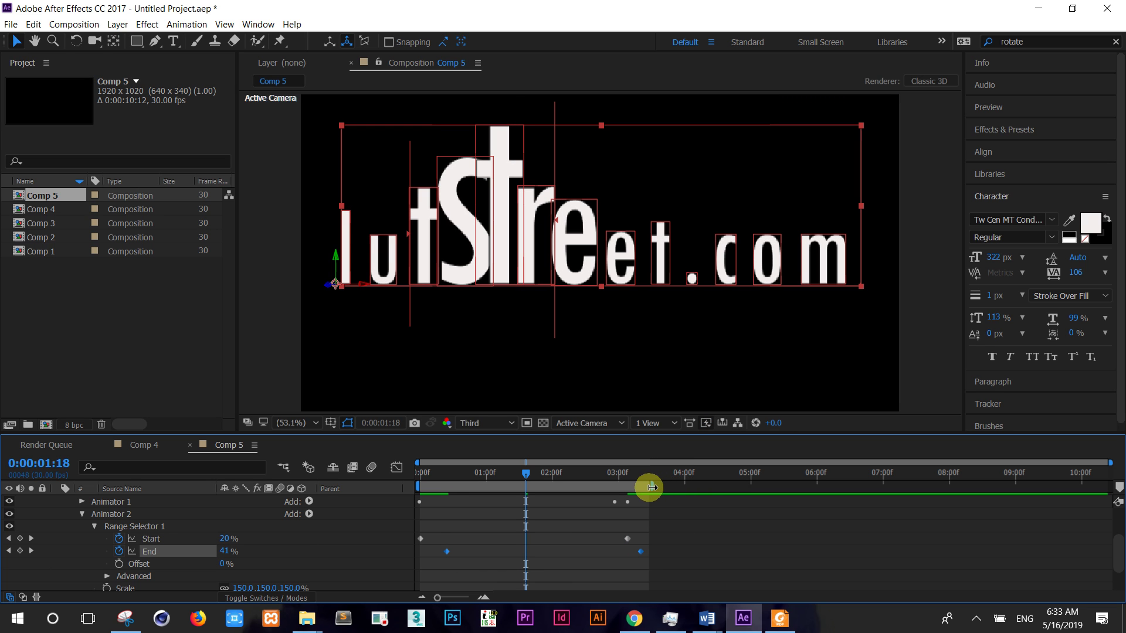
- Preview the tightened letter sweep, then collapse Animator 2
key("space")
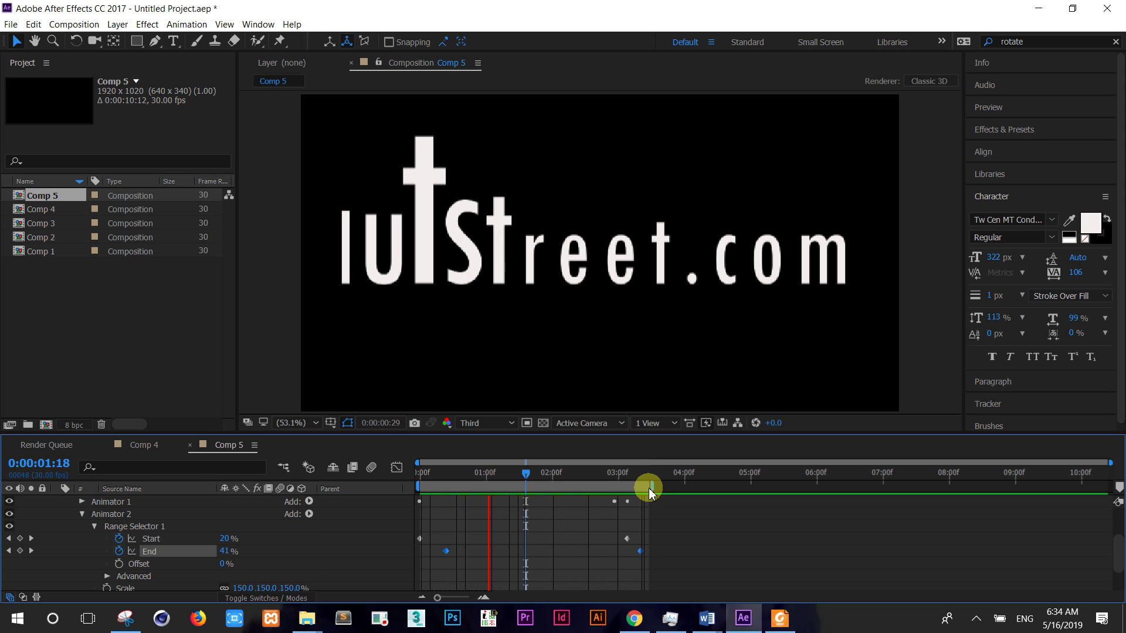
left_click(477, 535)
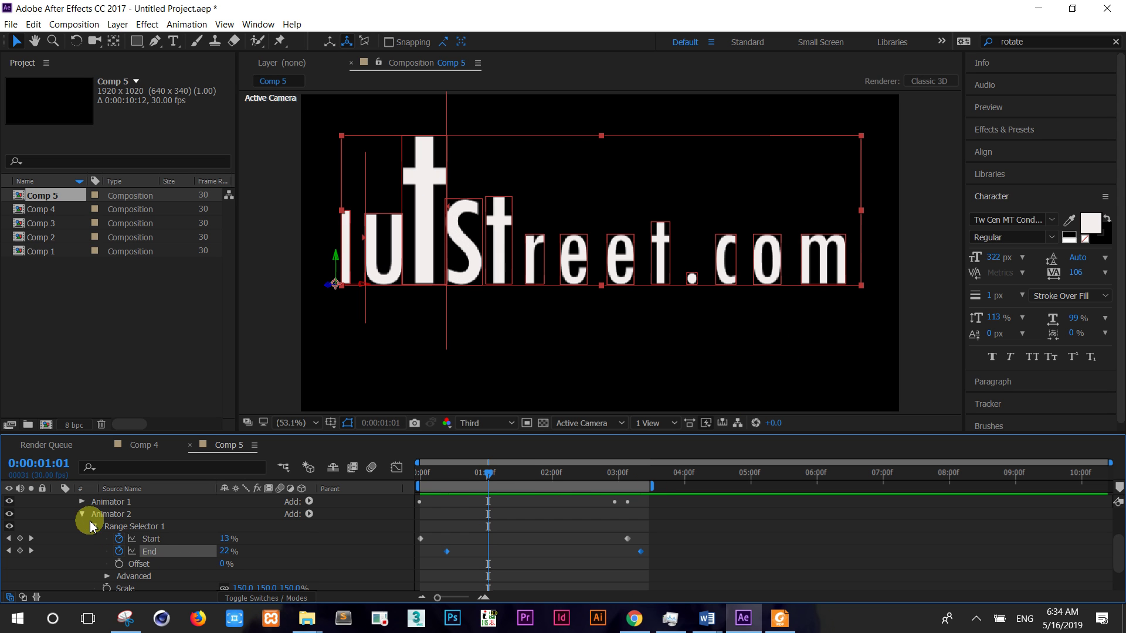
left_click(83, 514)
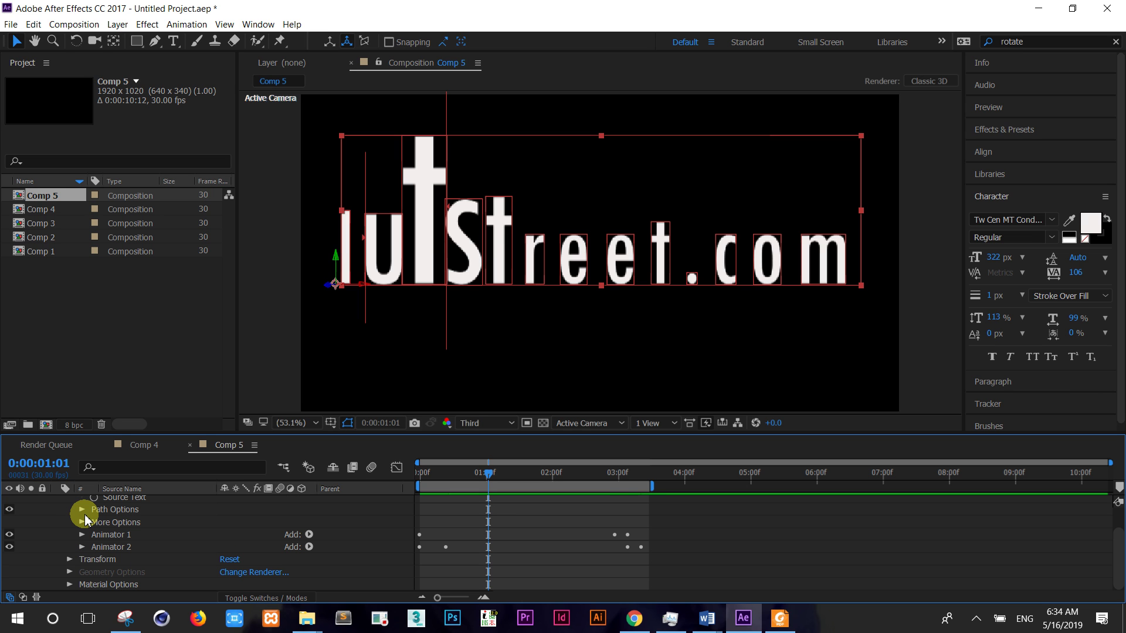
scroll(121, 527, "up", 2)
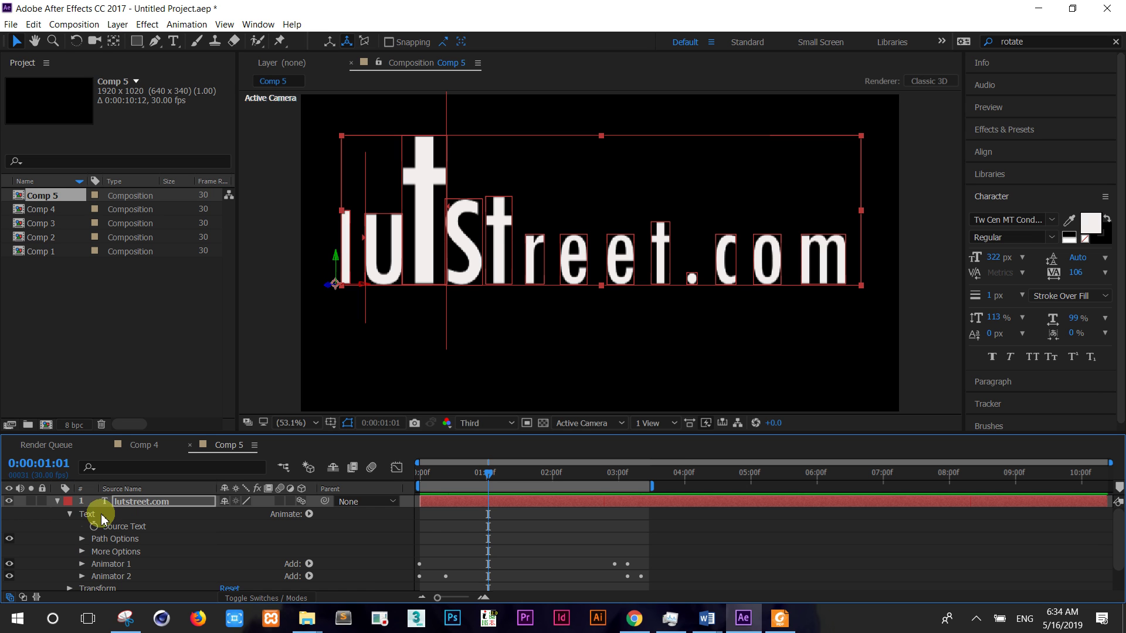
- Add X, Y and Z Rotation properties at 0° to Animator 2
left_click(309, 515)
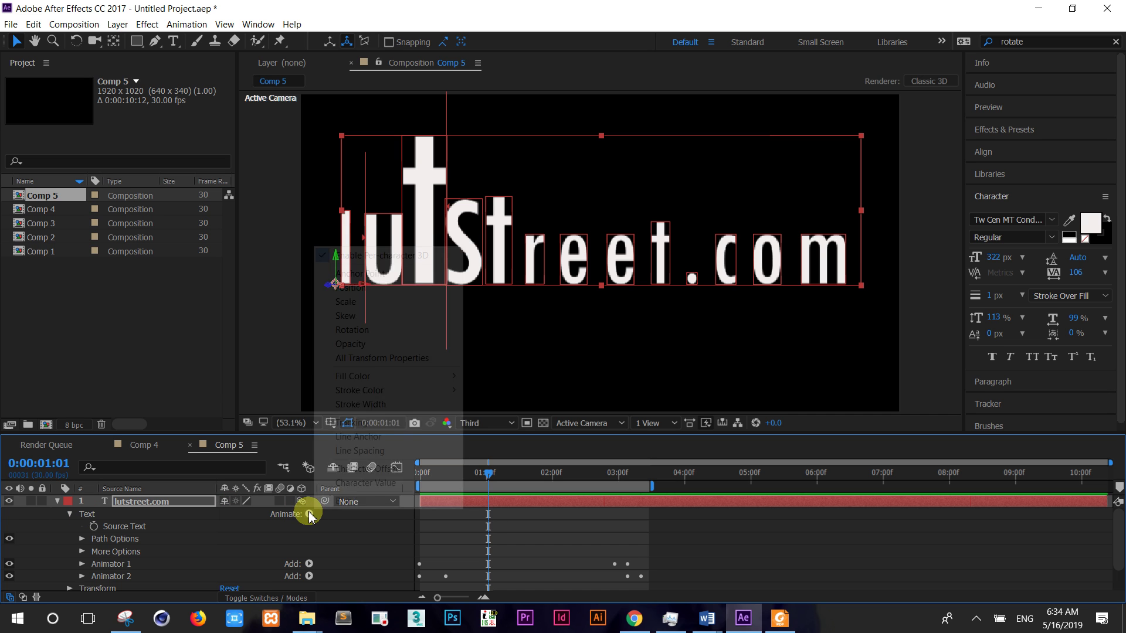
left_click(393, 329)
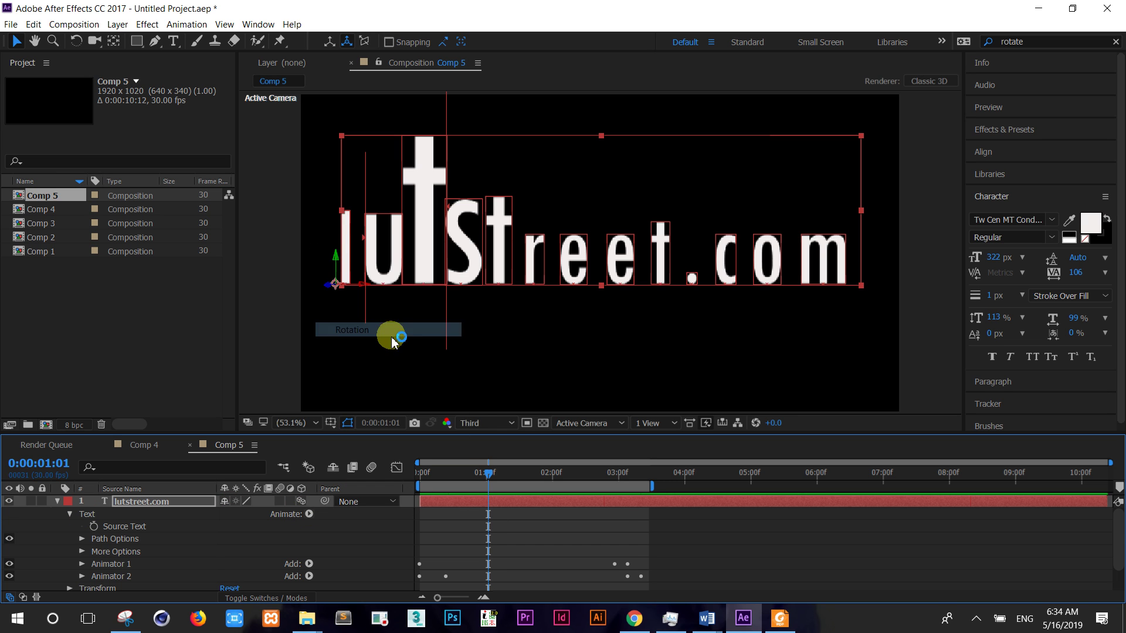
scroll(258, 546, "up", 4)
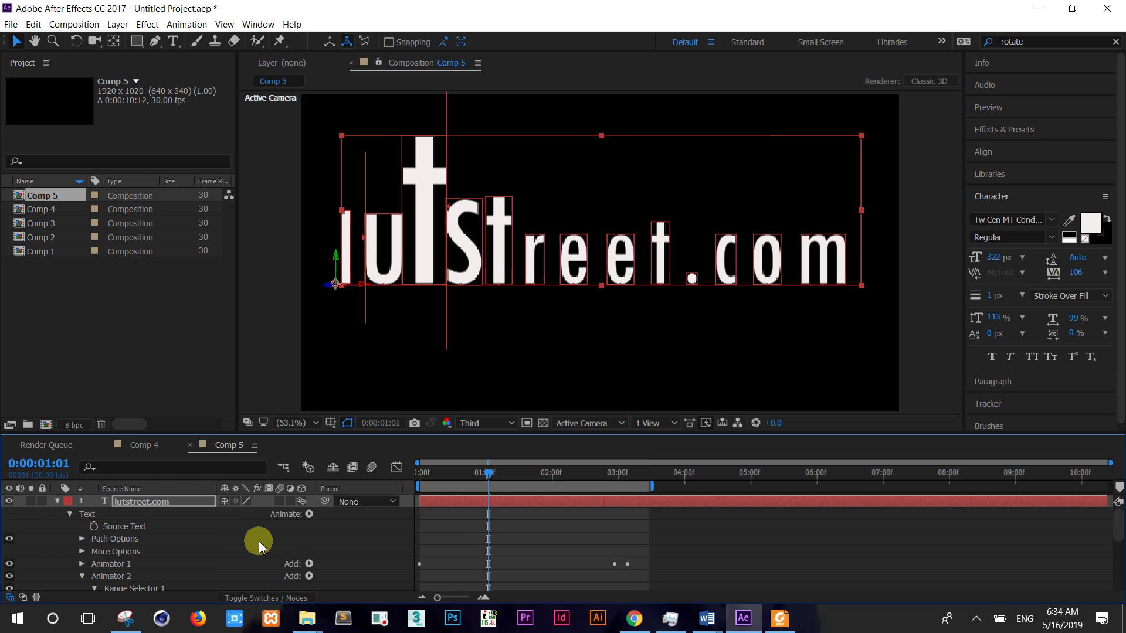
scroll(258, 546, "down", 2)
scroll(258, 546, "up", 2)
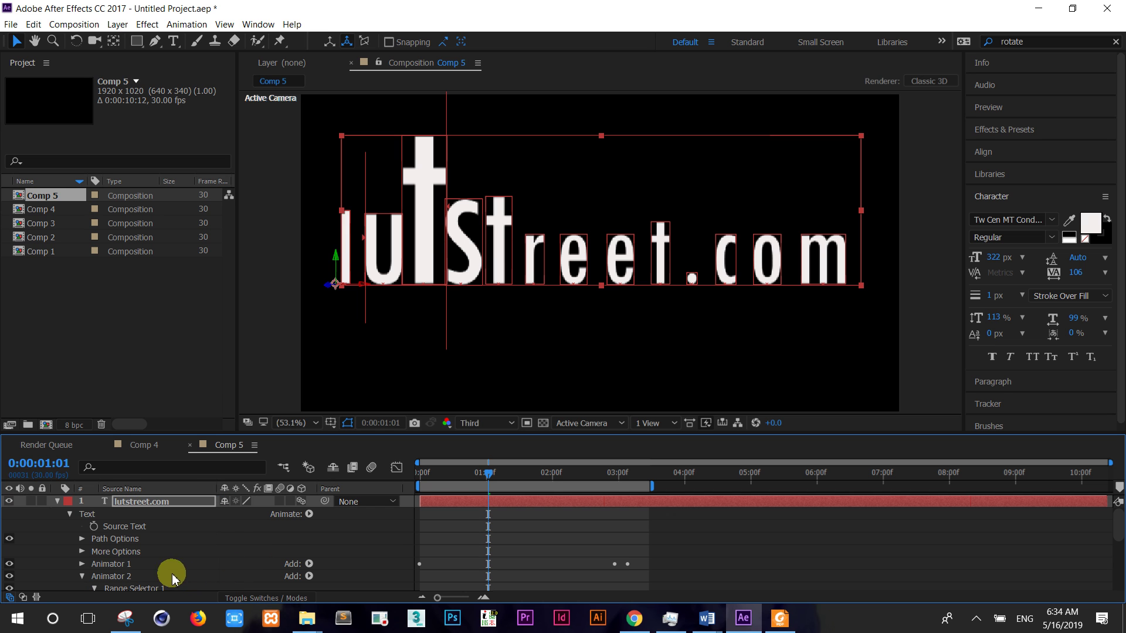
scroll(150, 575, "down", 4)
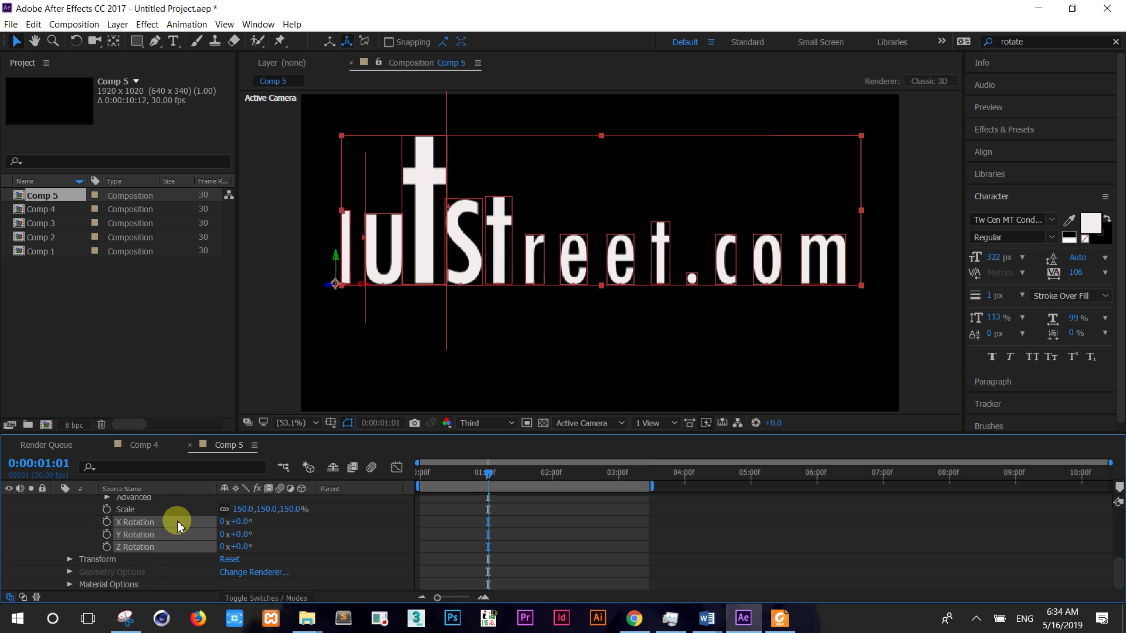
scroll(258, 549, "up", 5)
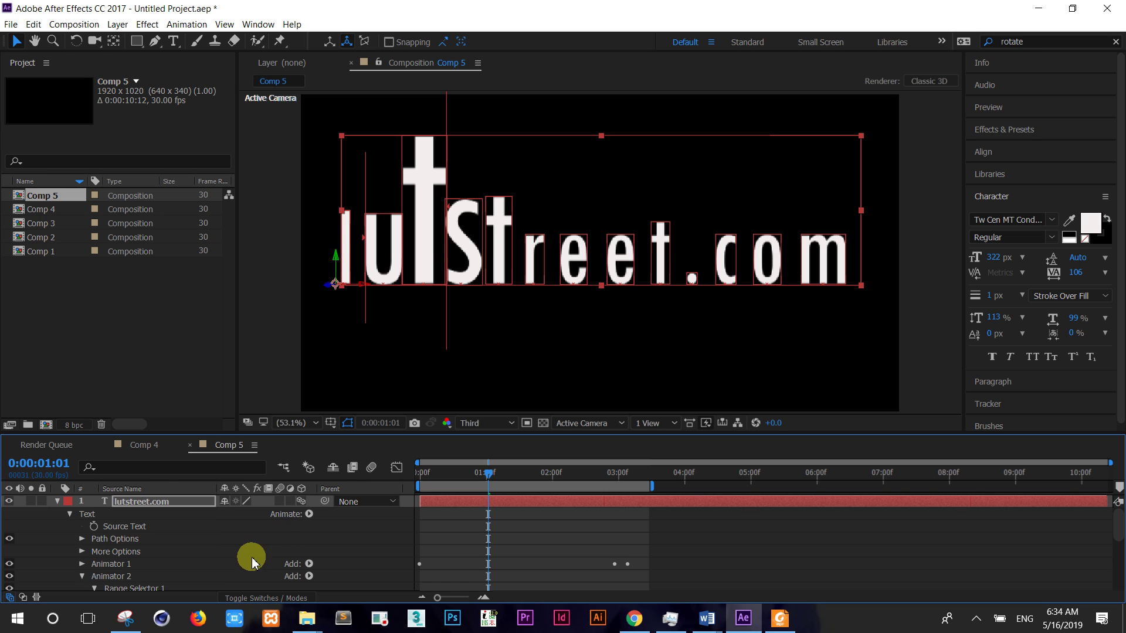
- Select all of Animator 2's Start and End keyframes, then select the Text property group
left_click(83, 577)
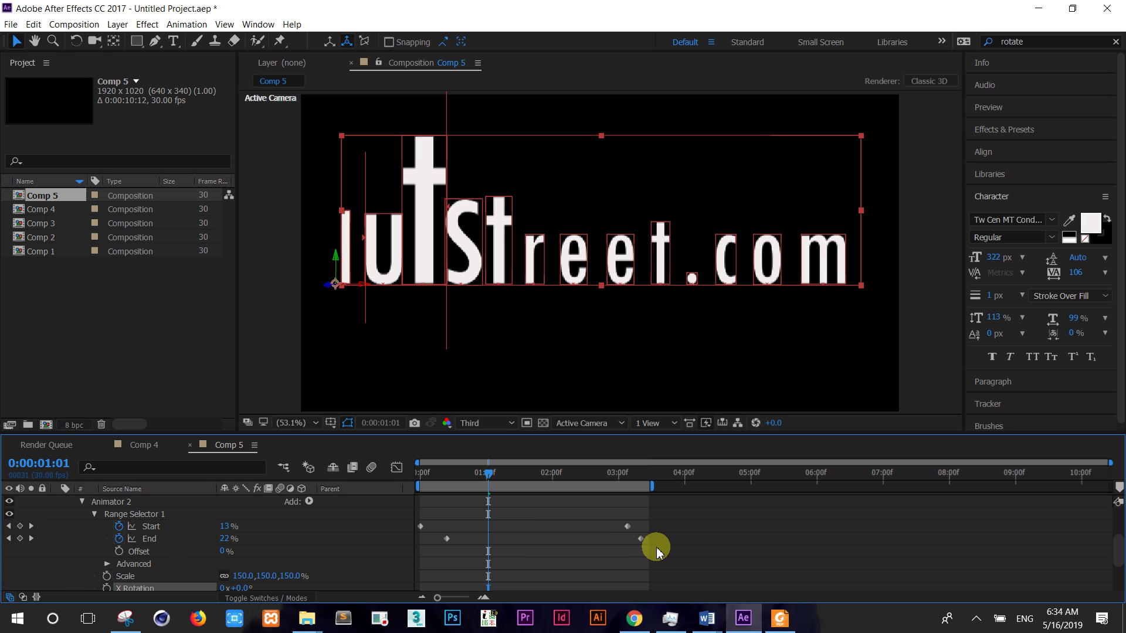
left_click_drag(657, 552, 420, 511)
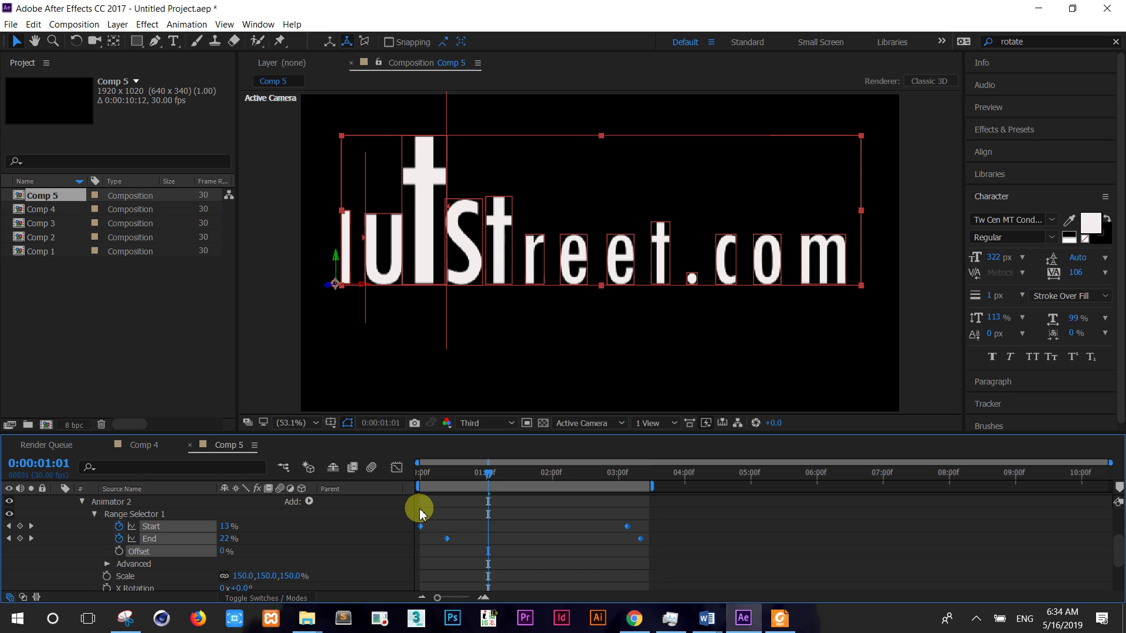
left_click(83, 501)
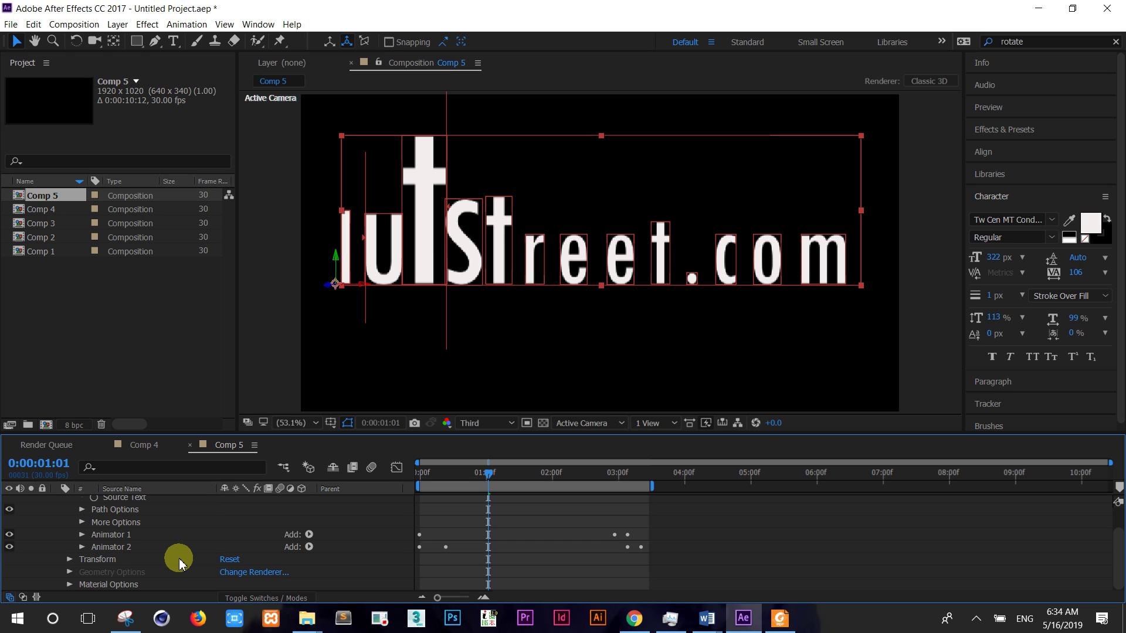
scroll(179, 563, "up", 2)
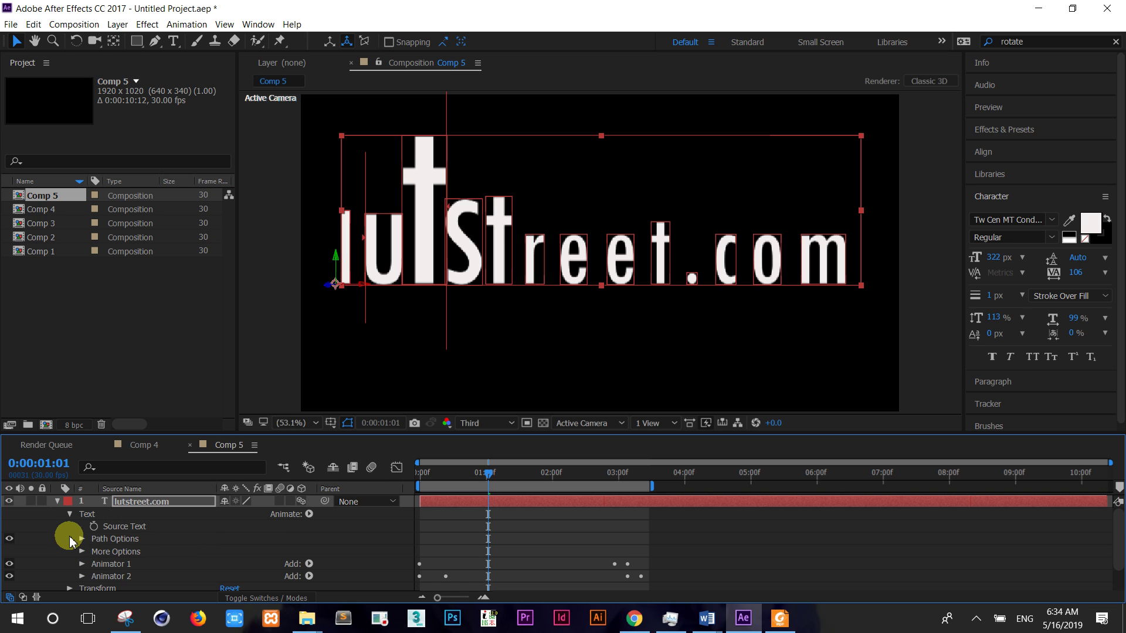
scroll(124, 550, "down", 2)
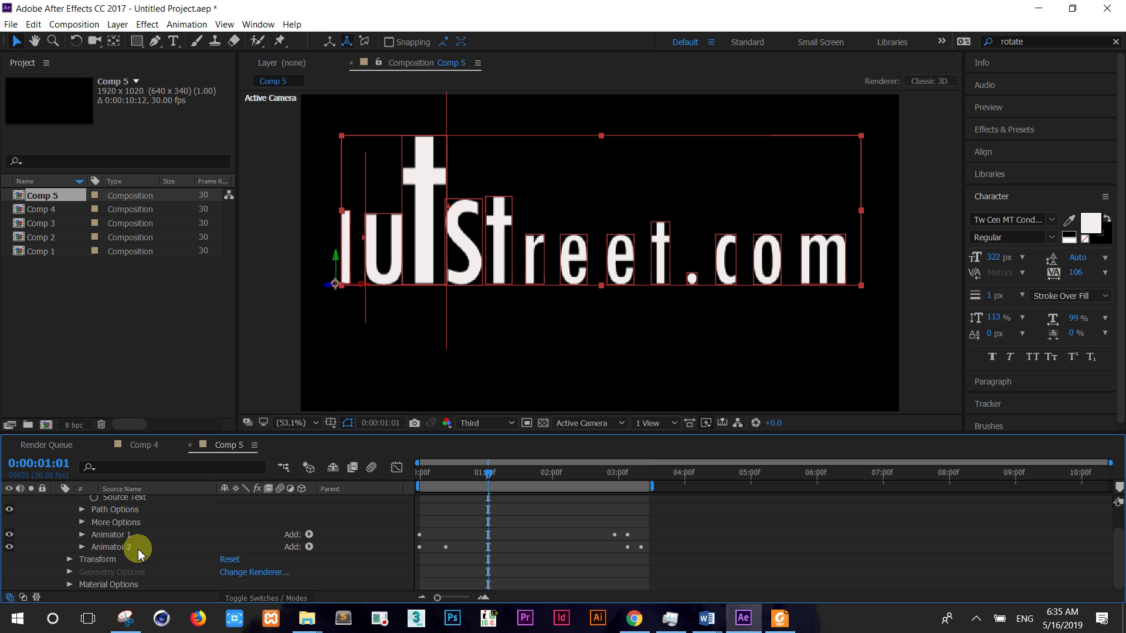
scroll(139, 553, "up", 2)
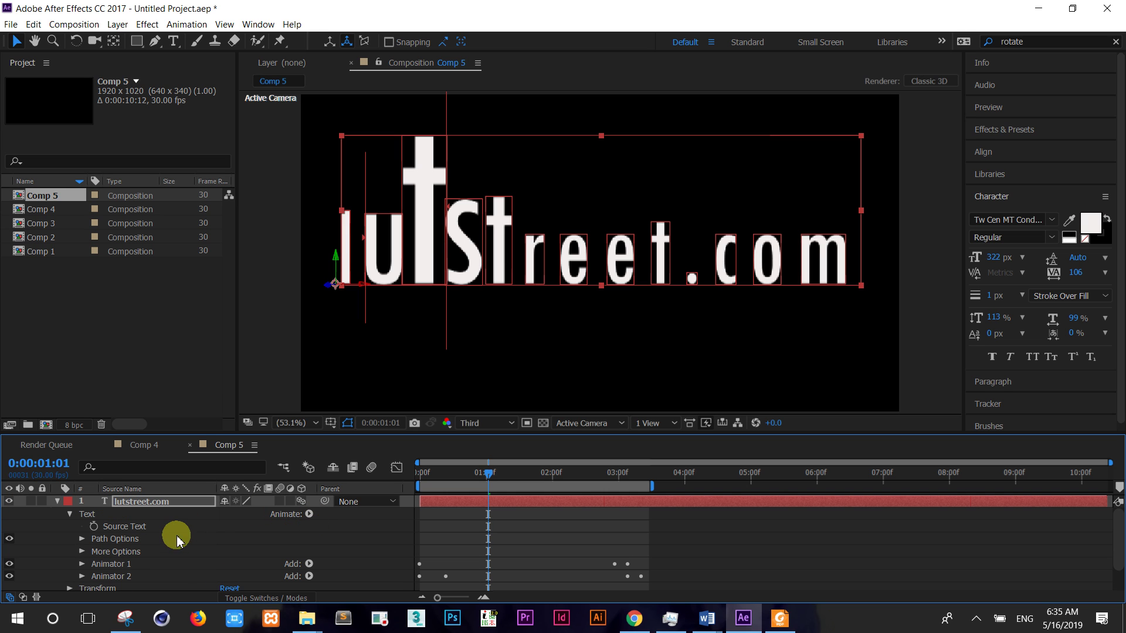
left_click(92, 515)
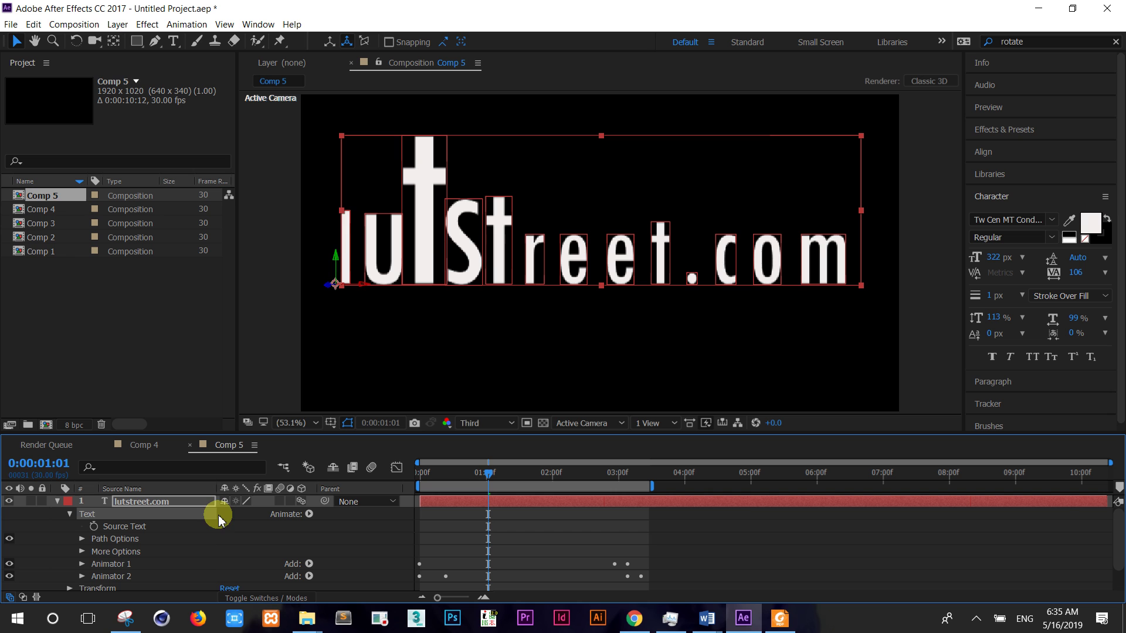
- Add Animator 3 with letter Opacity set to 0%
left_click(309, 515)
left_click(385, 347)
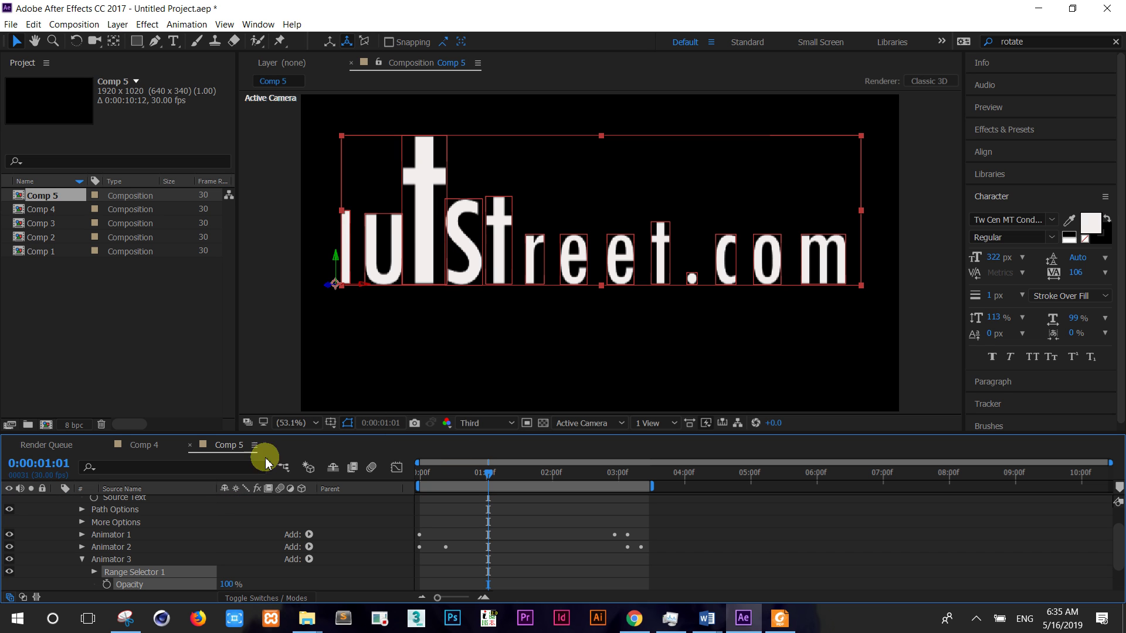
scroll(201, 569, "down", 1)
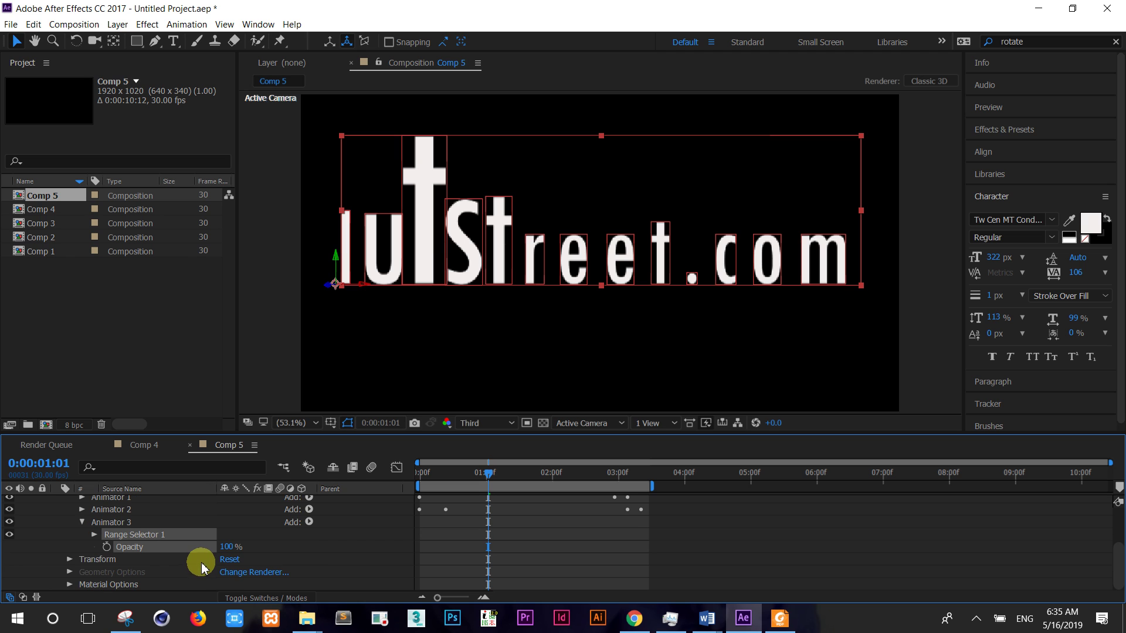
left_click(107, 547)
left_click_drag(228, 555, 188, 557)
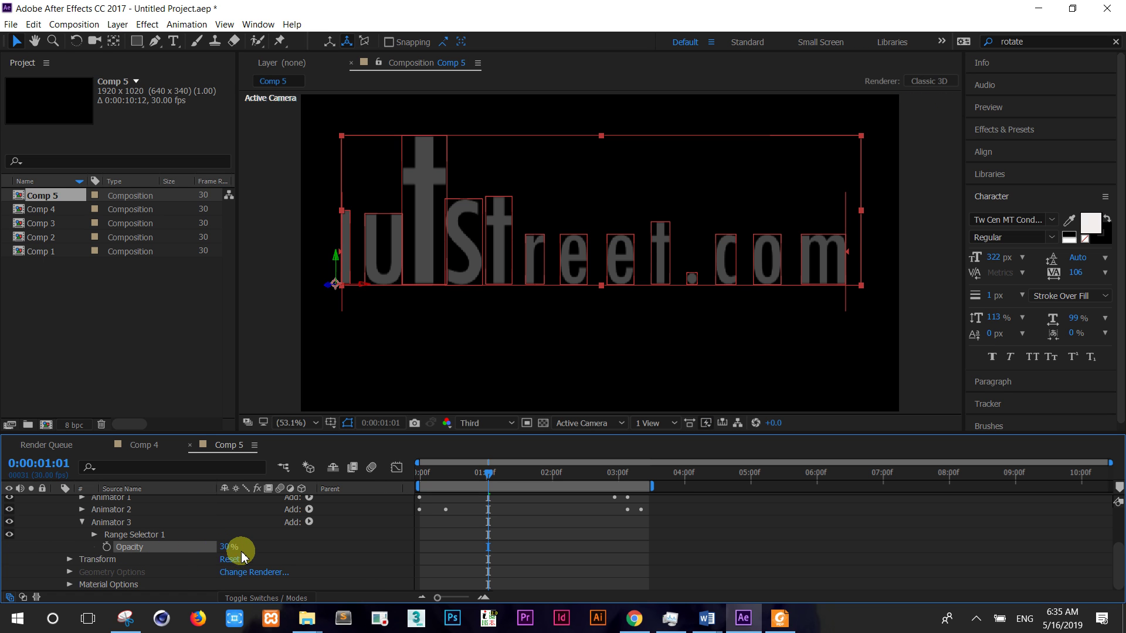
left_click_drag(228, 552, 144, 548)
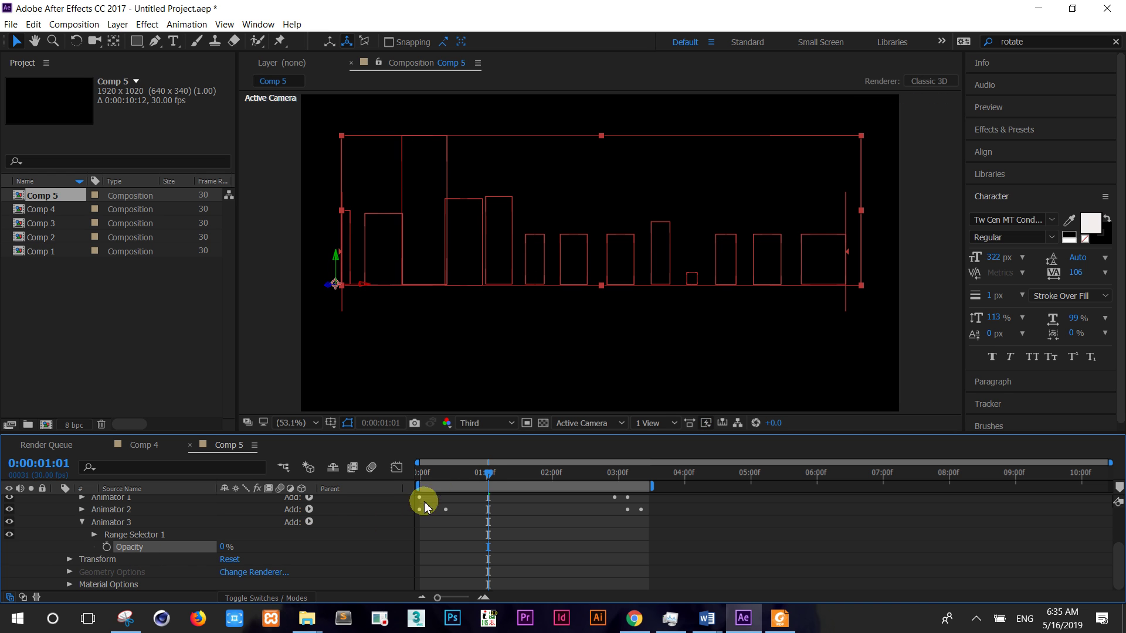
- Paste Animator 2's Start and End keyframes into Animator 3's range selector at 0:00 and preview
left_click_drag(486, 477, 390, 483)
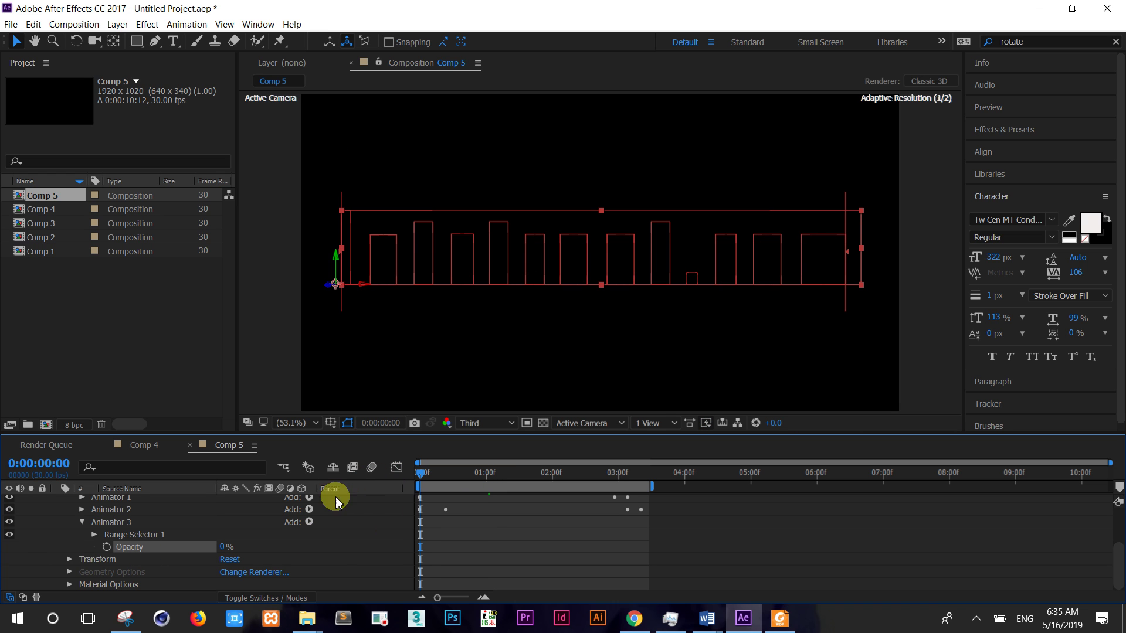
left_click(94, 535)
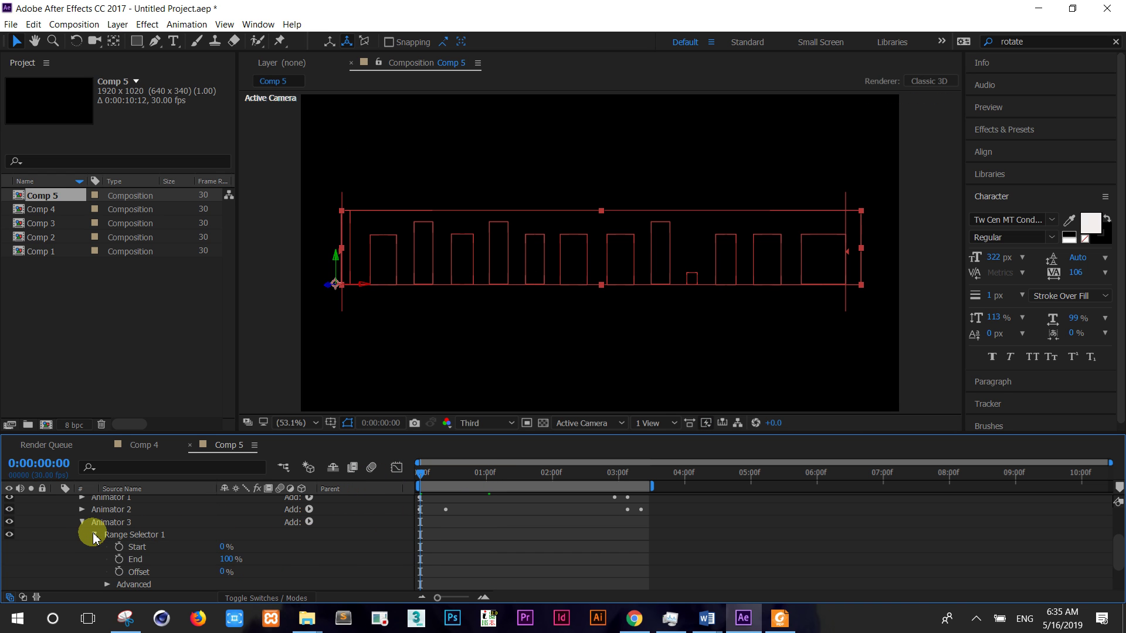
left_click(150, 563)
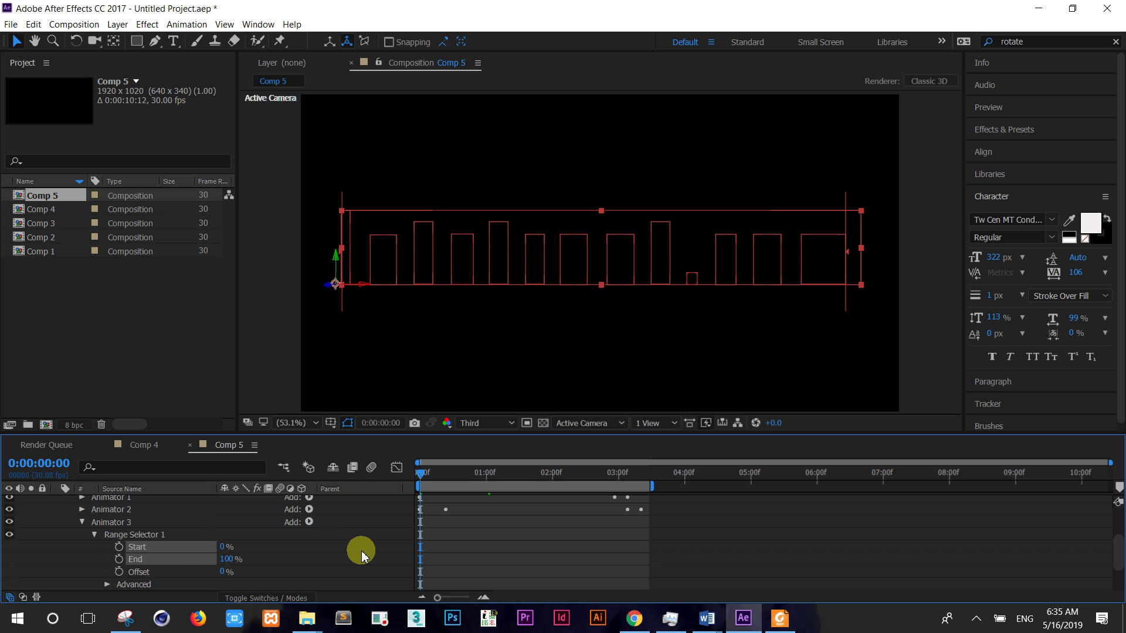
key("ctrl+v")
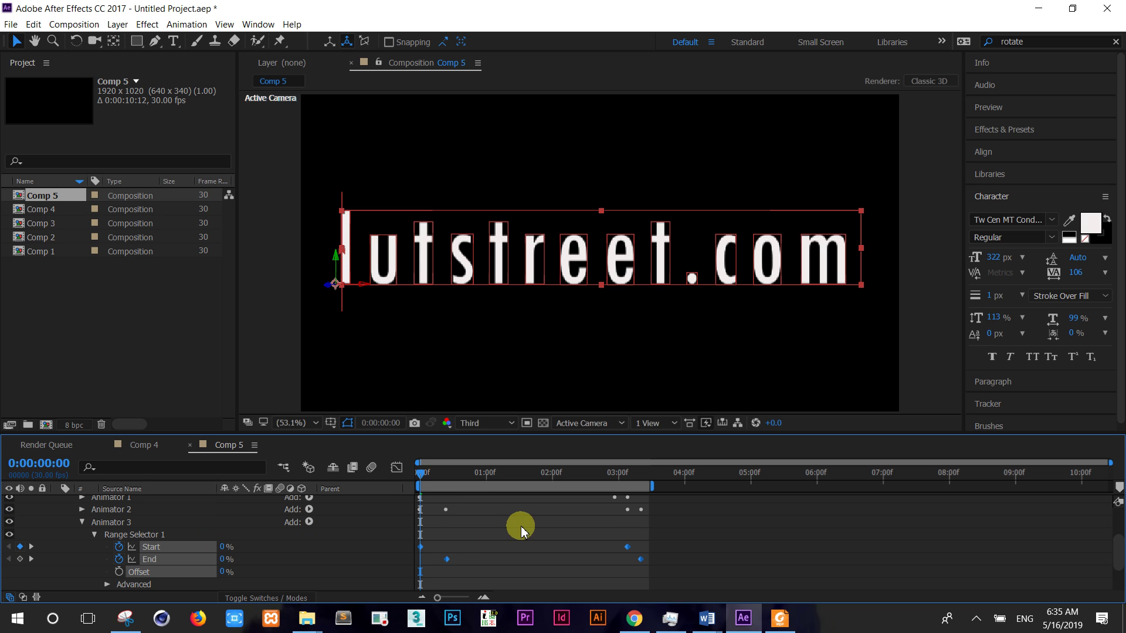
key("space")
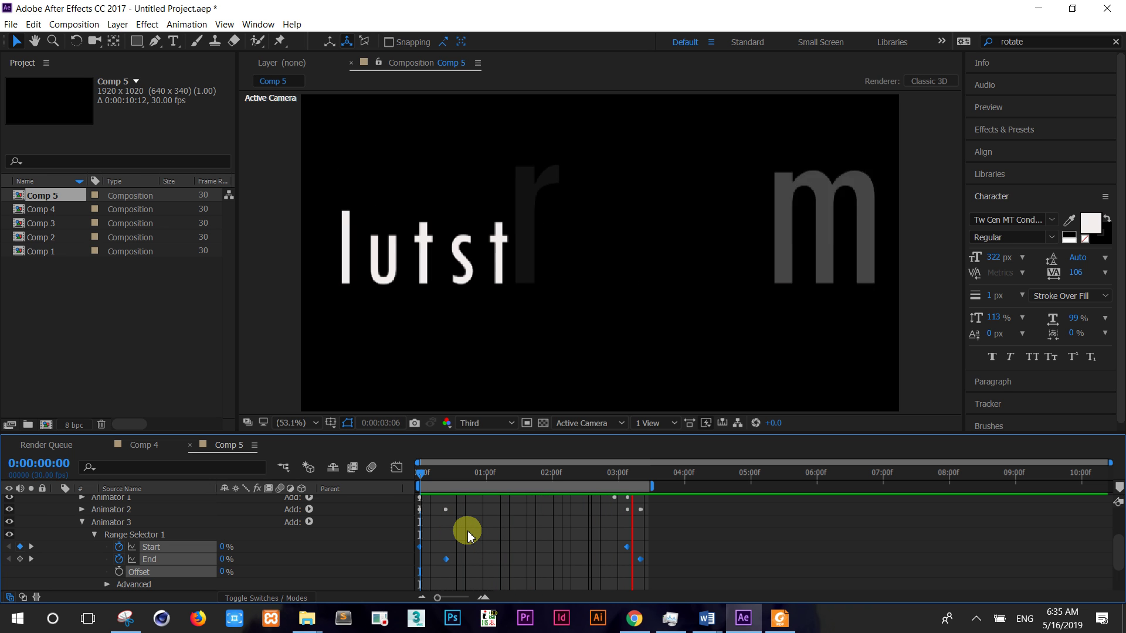
- Stop the preview and set Animator 3's range selector Smoothness to 0% for a hard-edged sweep
key("space")
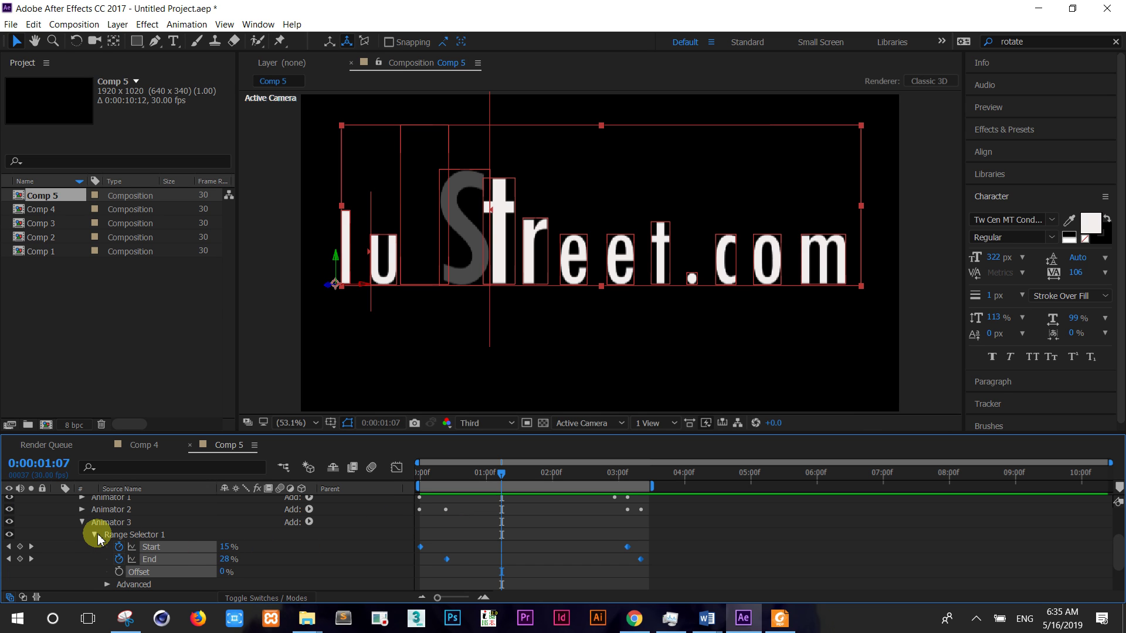
left_click(108, 585)
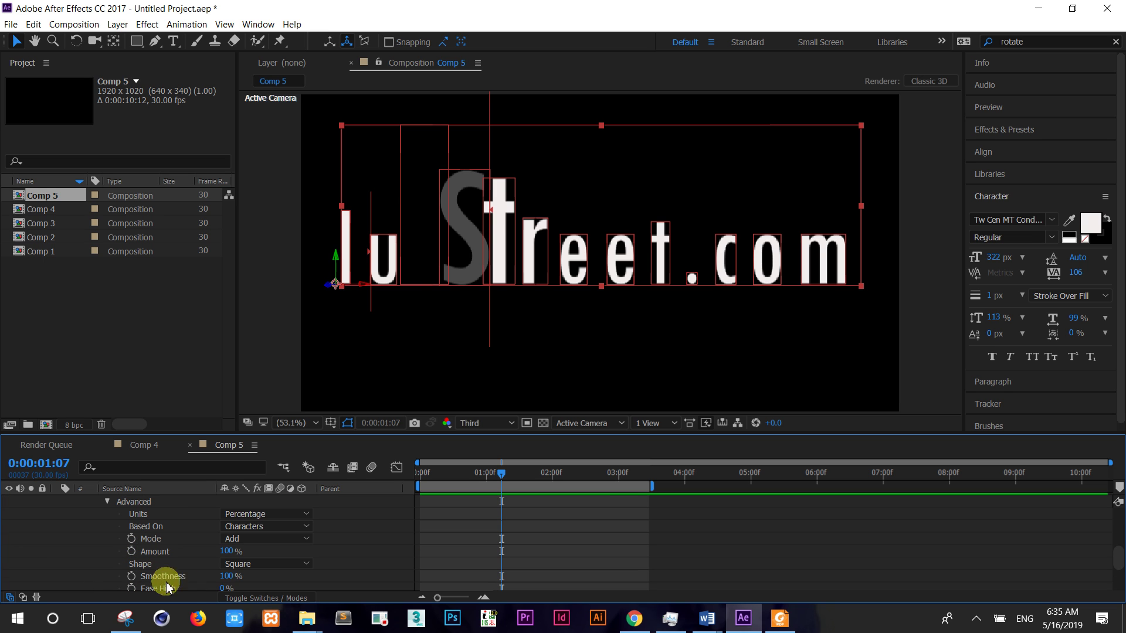
left_click_drag(226, 577, 49, 579)
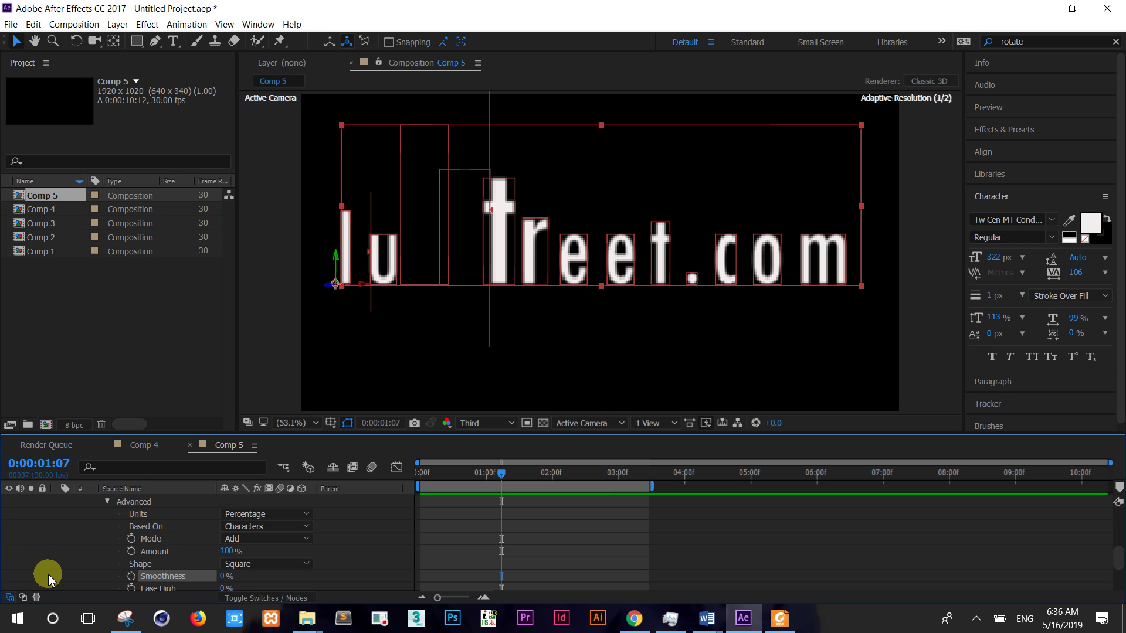
left_click(107, 502)
scroll(106, 546, "up", 5)
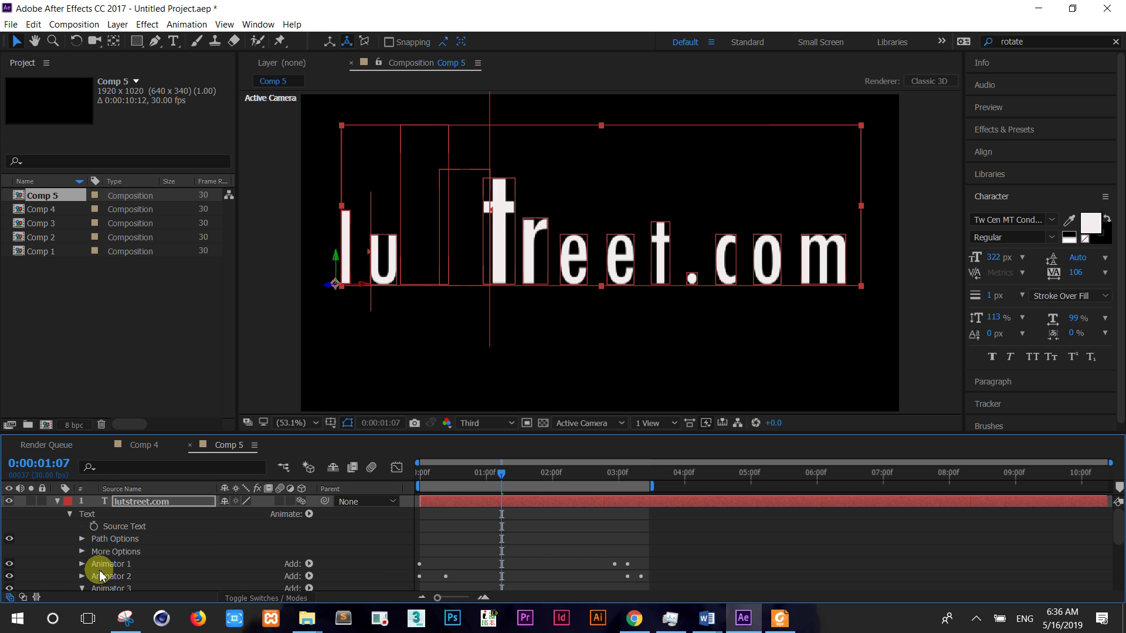
left_click(97, 513)
- Add a Skew animator and set Skew to 31 at the start of the timeline
left_click(309, 514)
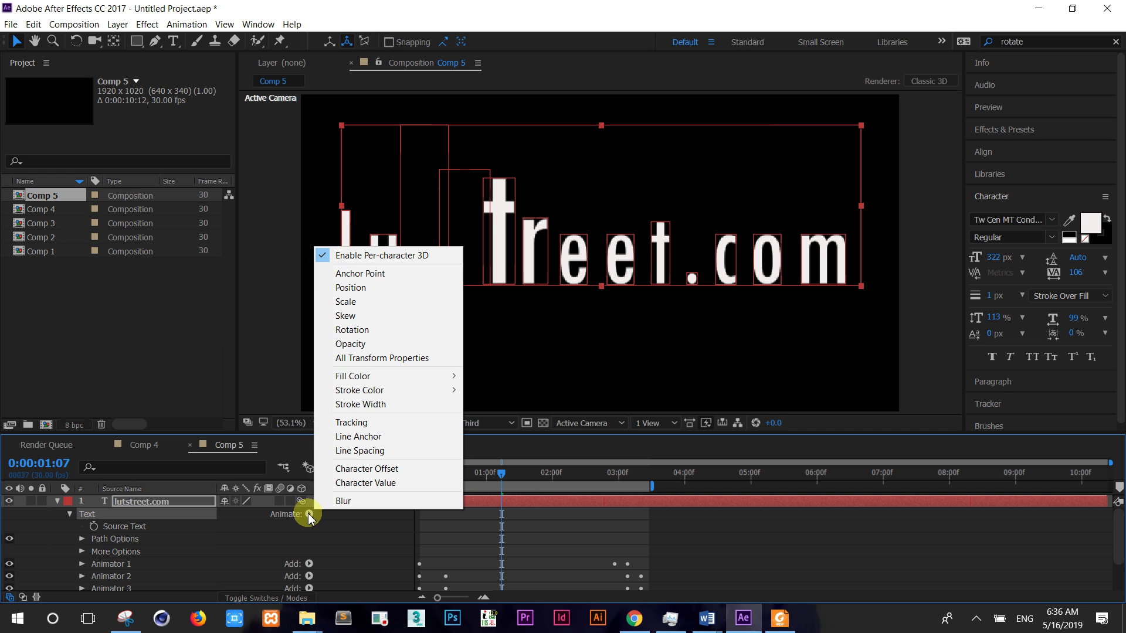
left_click(359, 316)
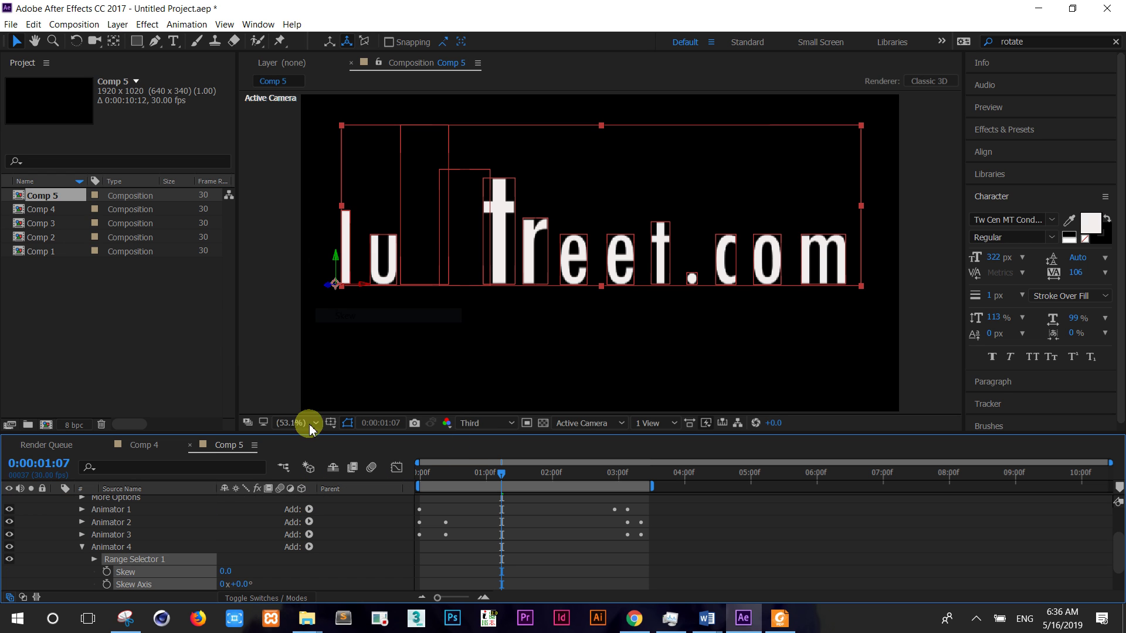
scroll(135, 580, "down", 3)
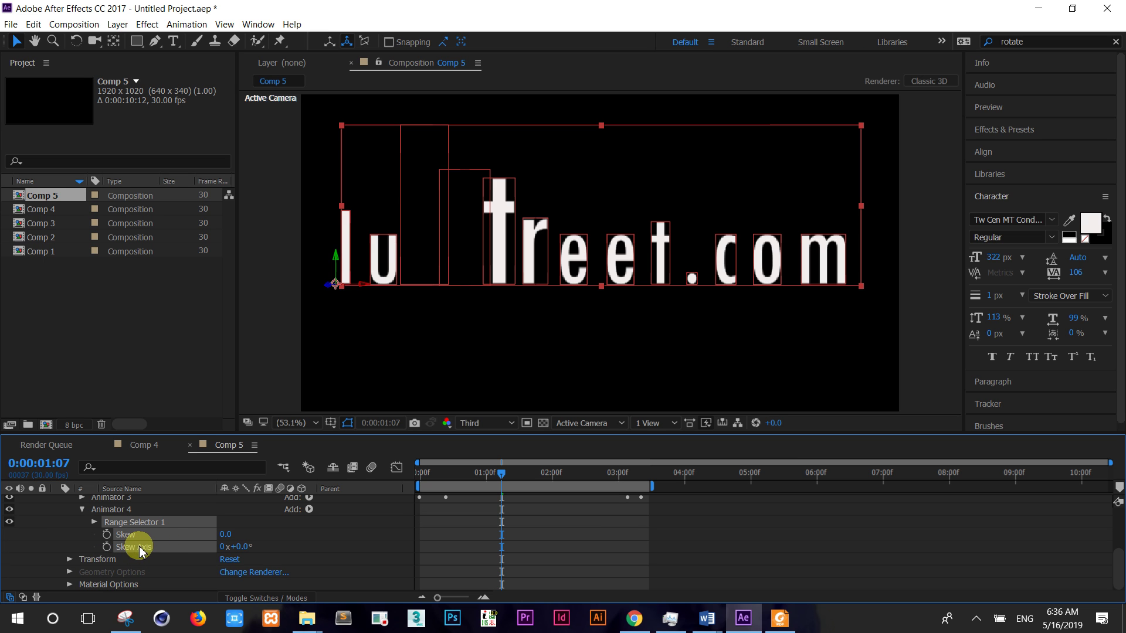
left_click(415, 535)
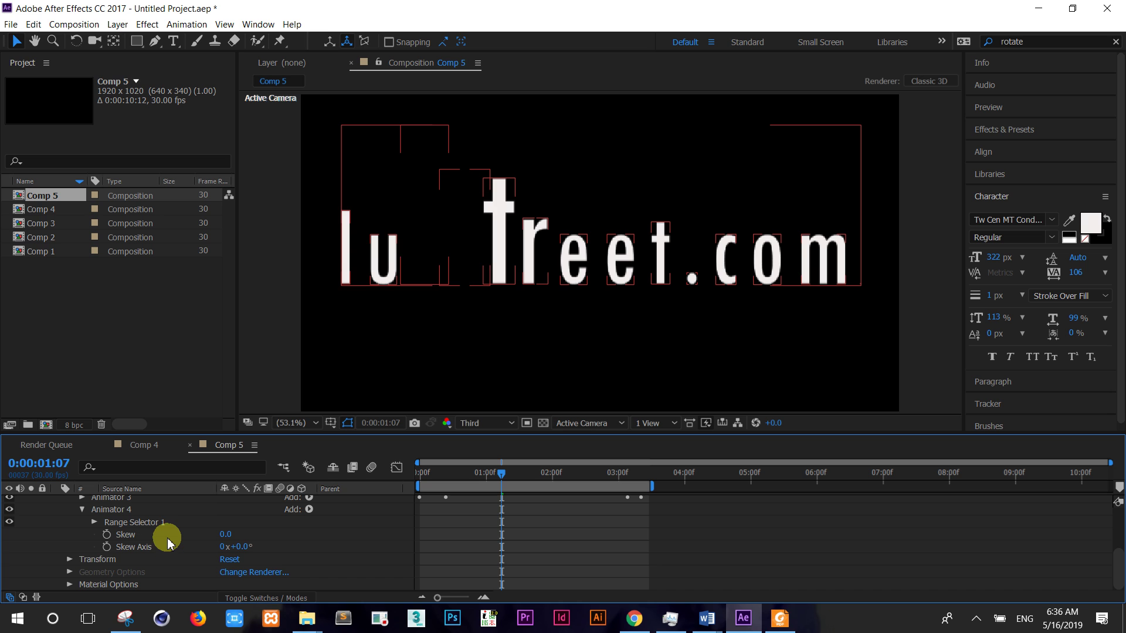
left_click(170, 537)
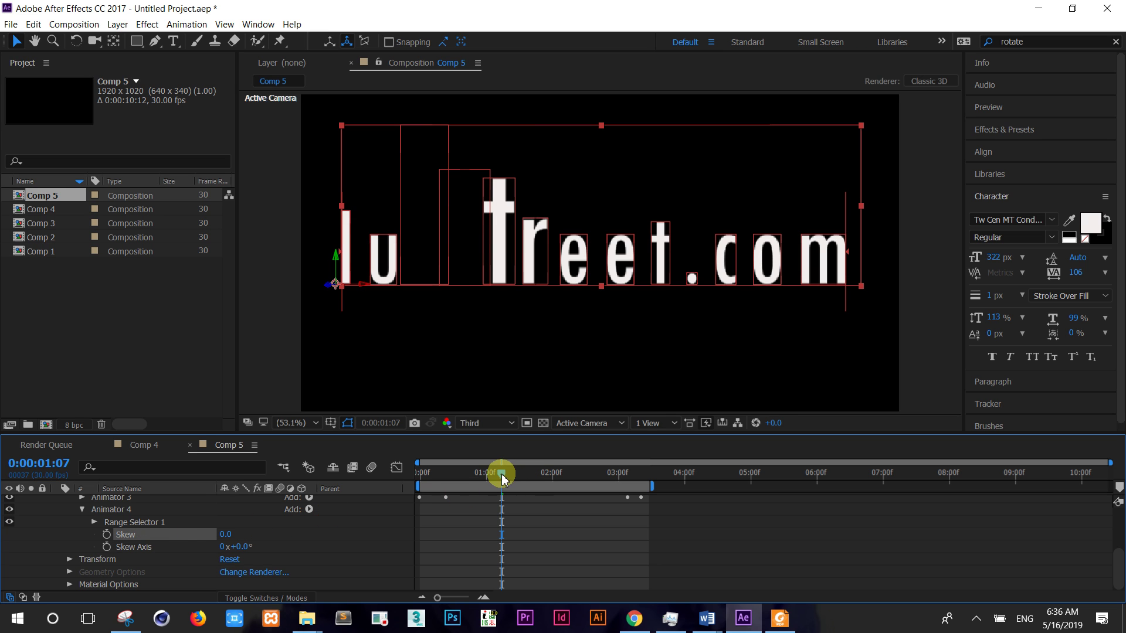
left_click_drag(502, 478, 418, 478)
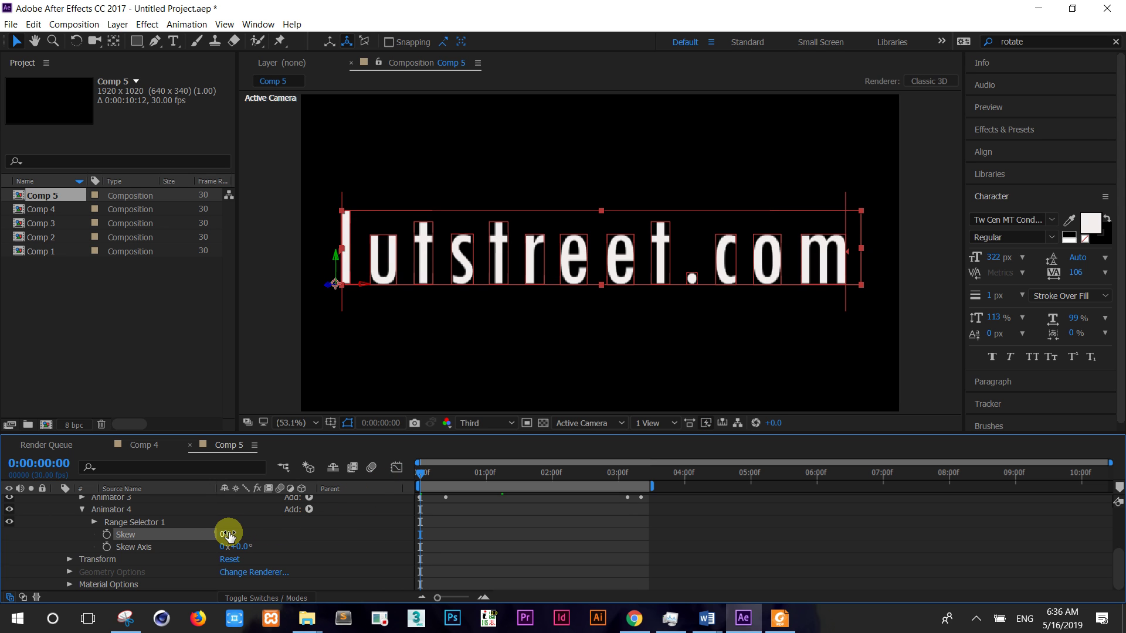
left_click_drag(232, 533, 247, 531)
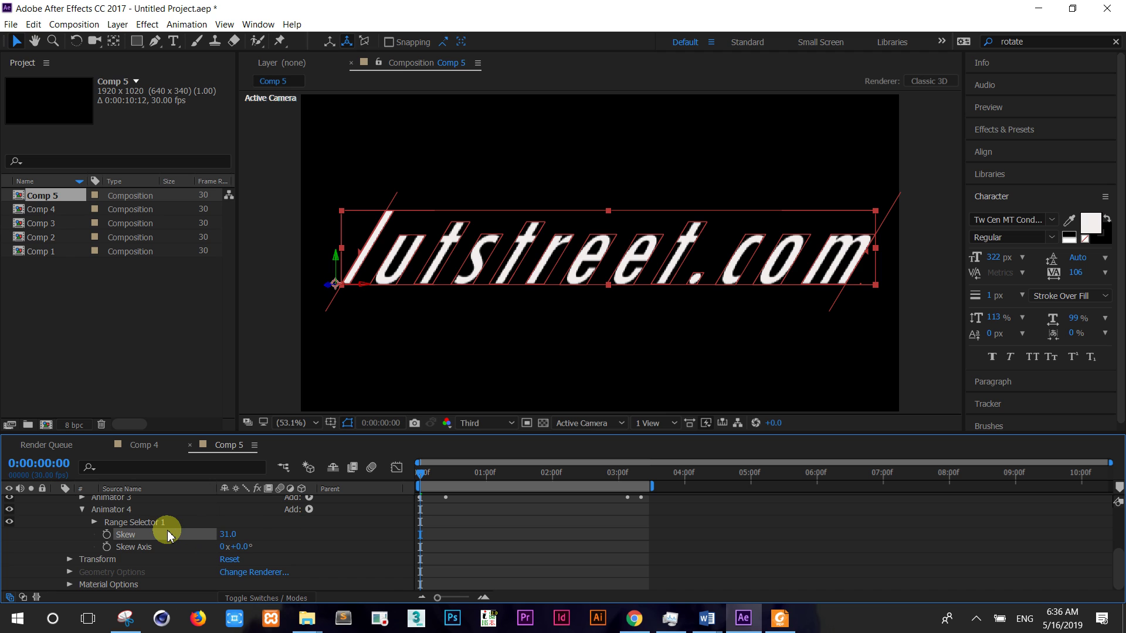
- Paste the sweep keyframes onto the skew range's Start and End, then preview
left_click(95, 522)
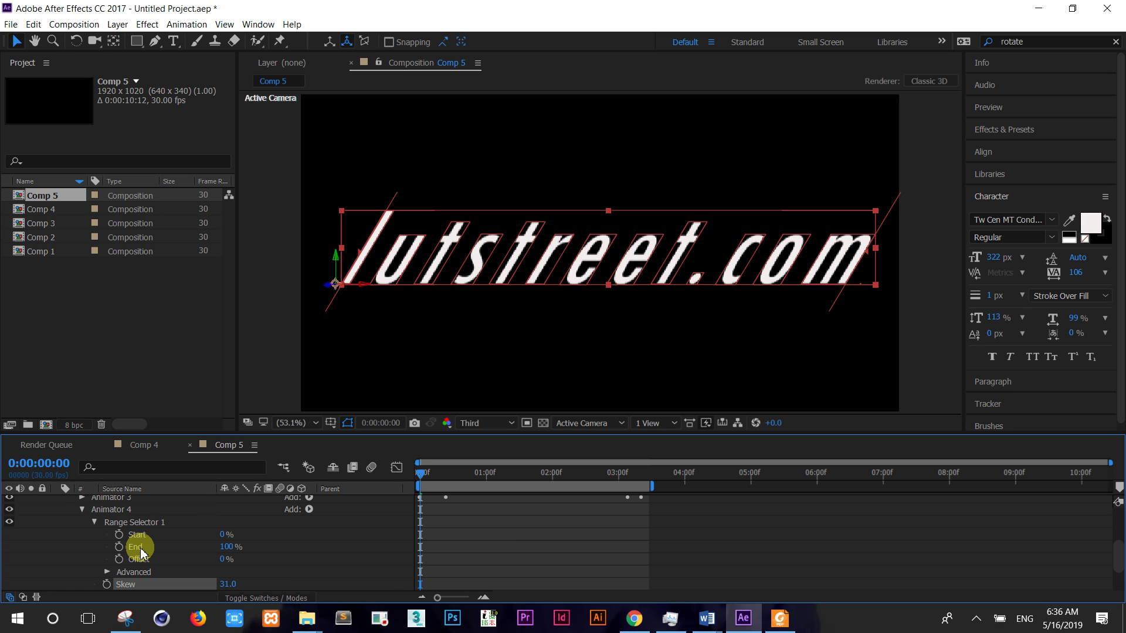
left_click(141, 550)
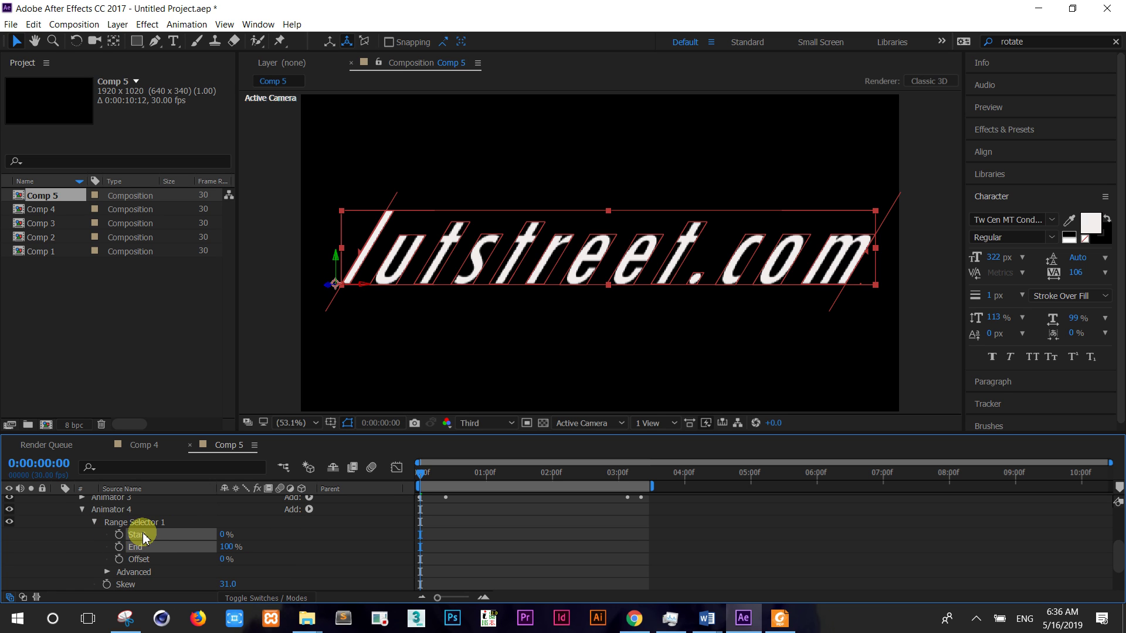
key("ctrl+v")
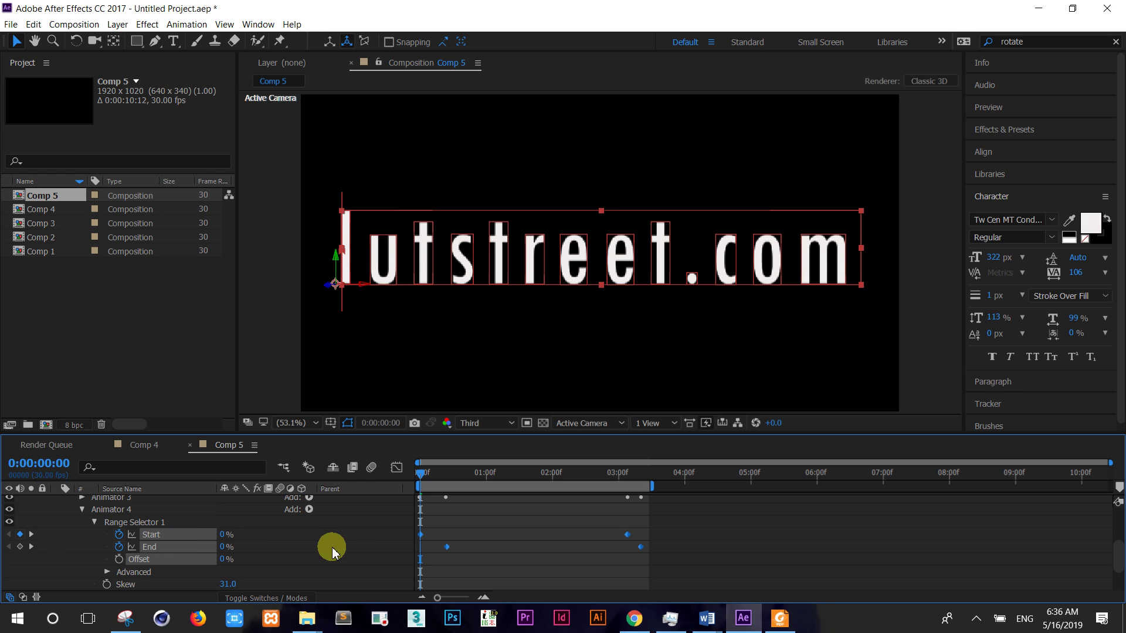
key("space")
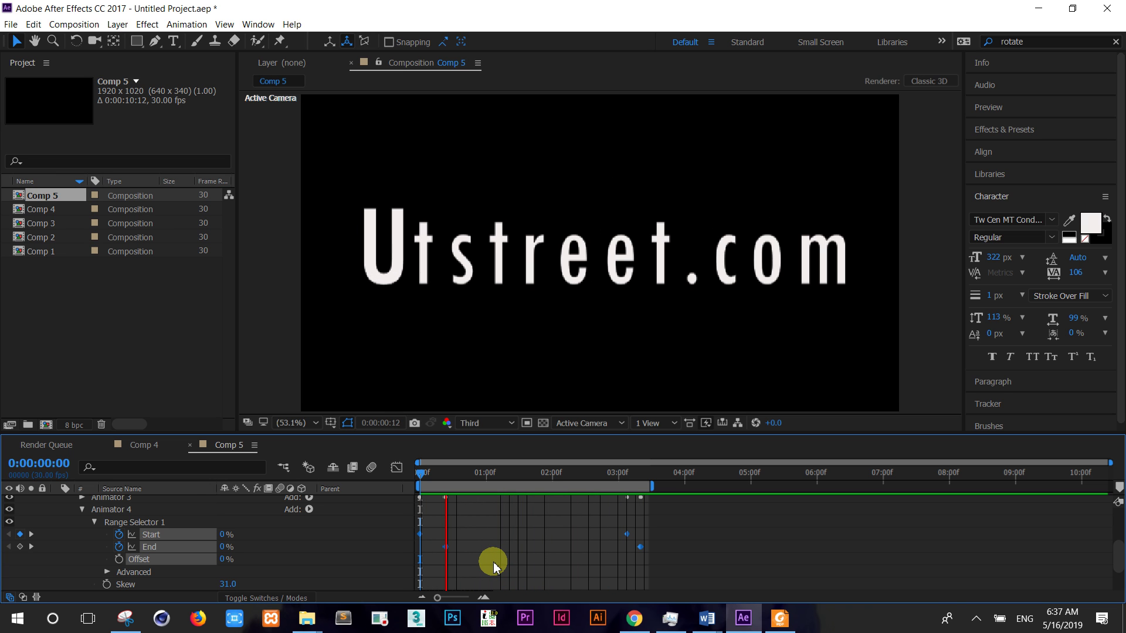
key("space")
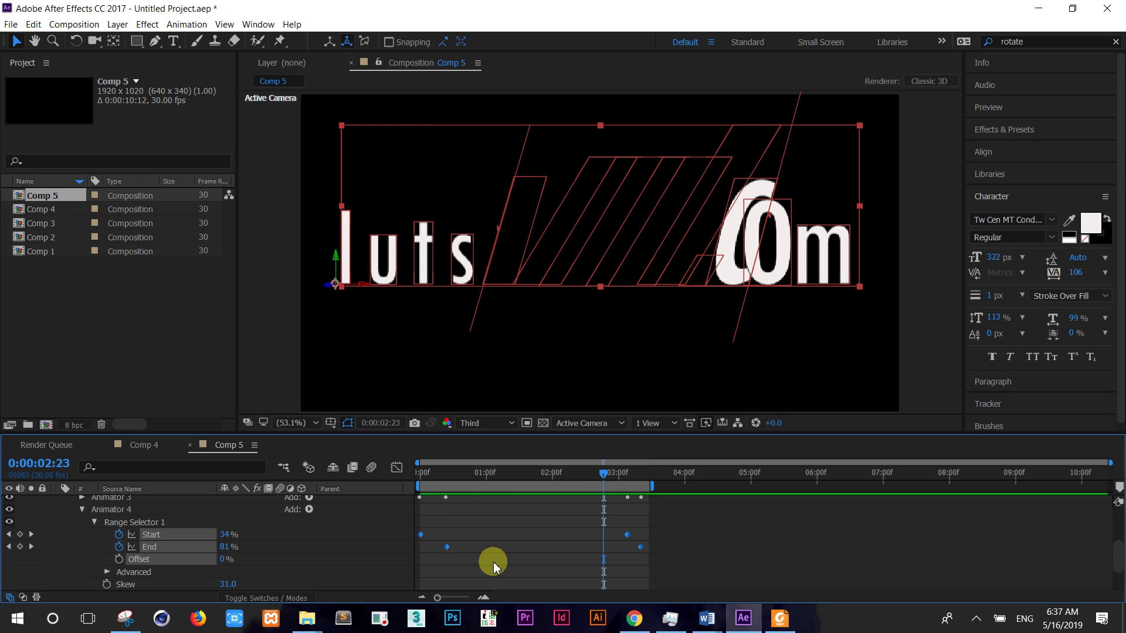
left_click_drag(604, 478, 401, 487)
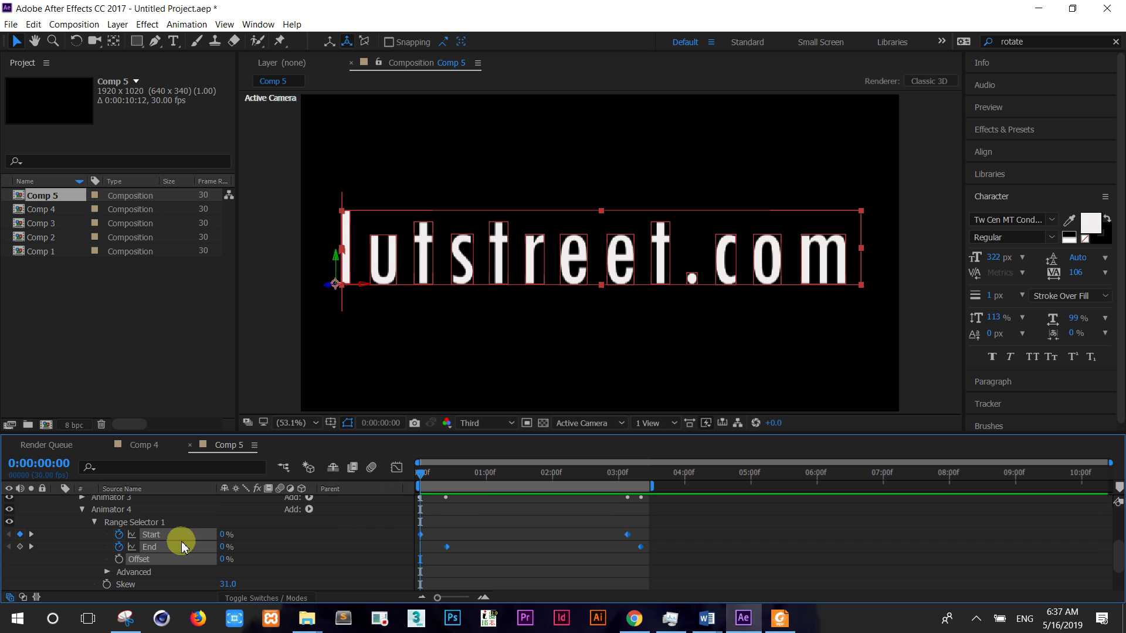
left_click(83, 511)
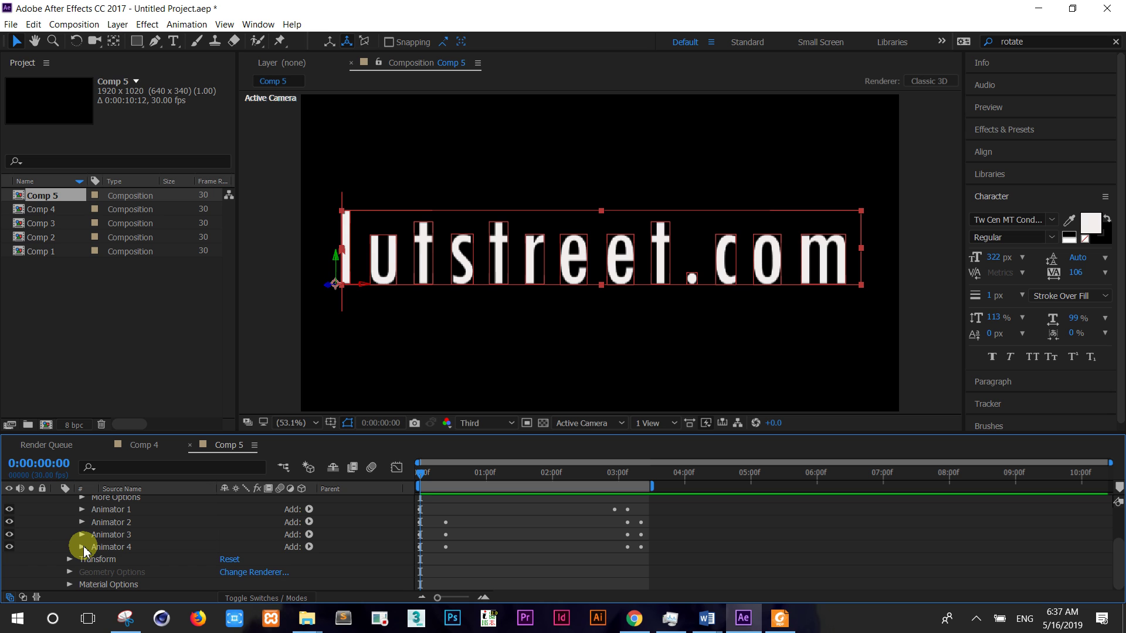
scroll(85, 551, "up", 3)
- Add a Blur animator to the text and set Blur to 51
left_click(88, 514)
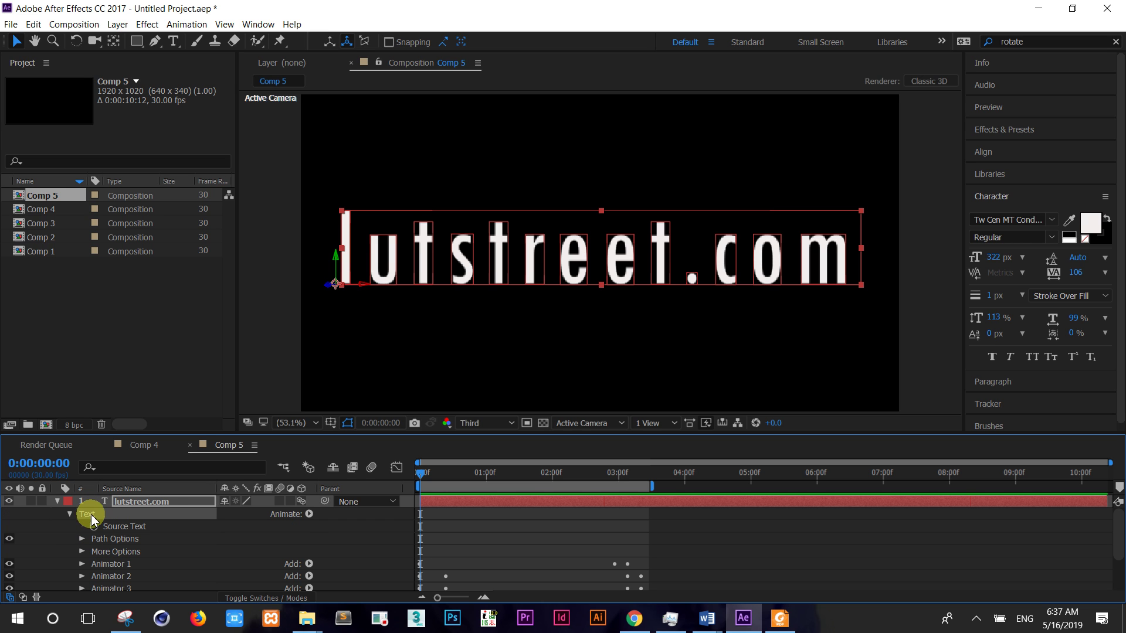
left_click(304, 519)
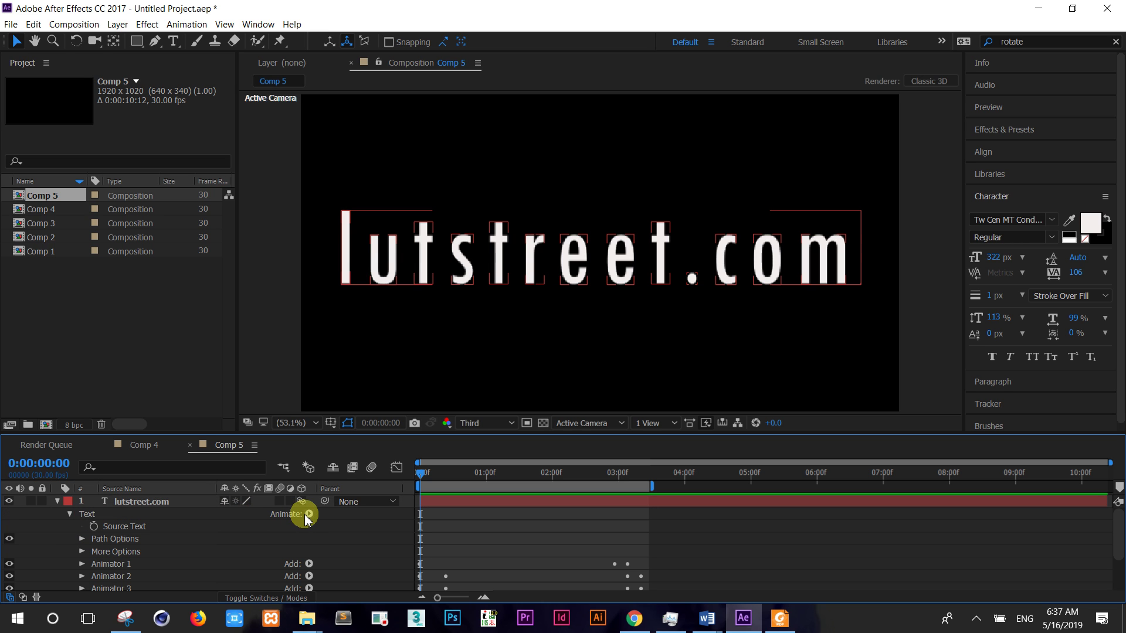
left_click(308, 516)
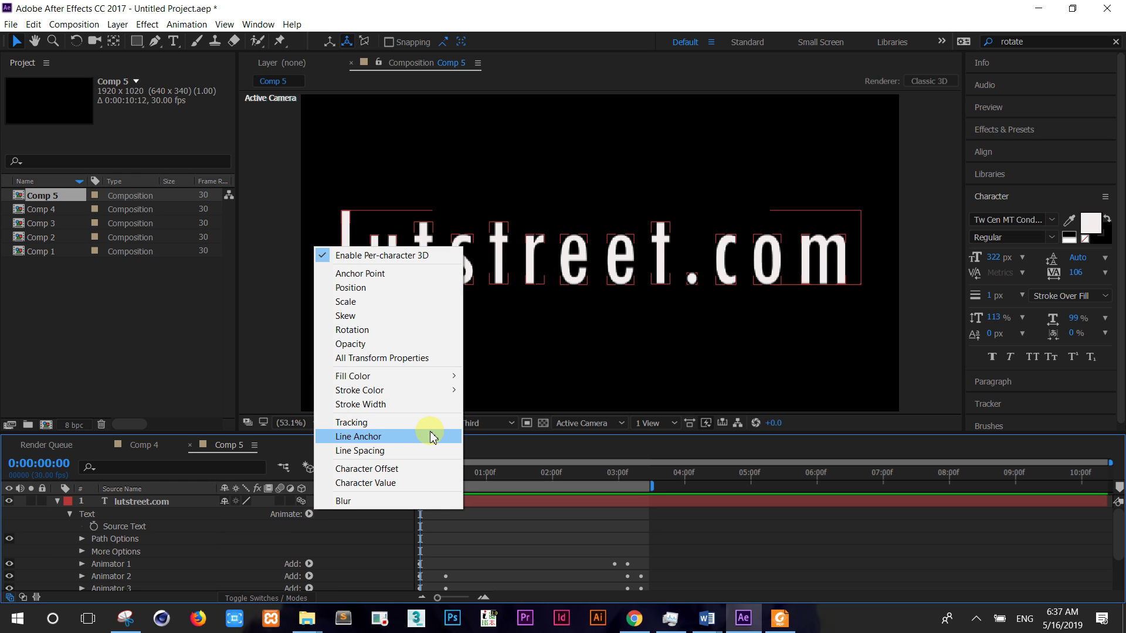
left_click(403, 502)
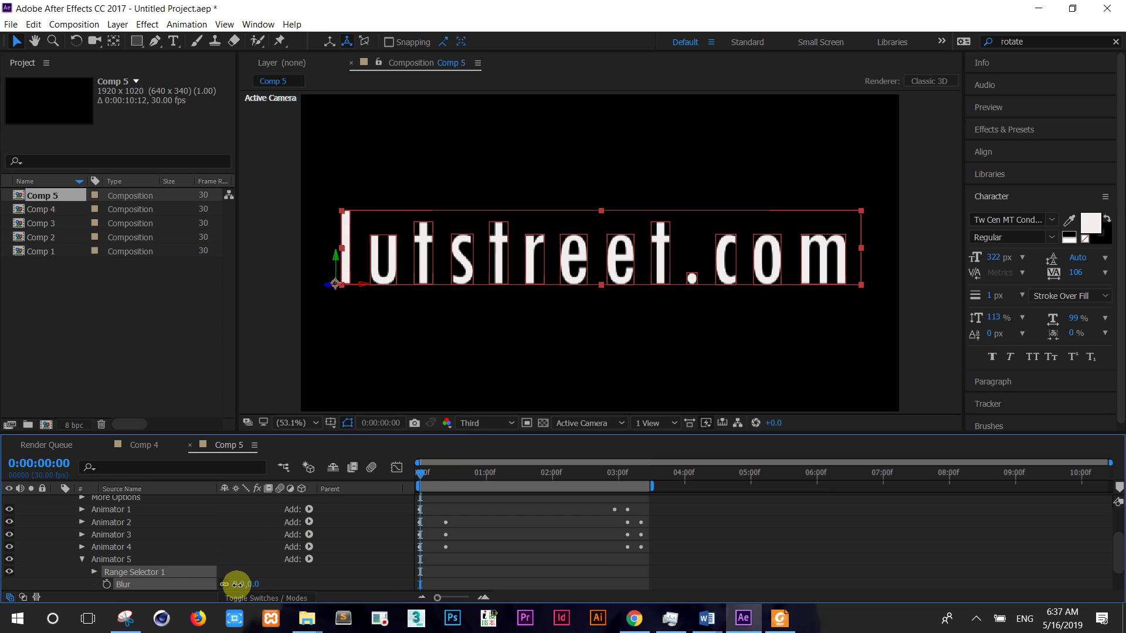
left_click_drag(238, 584, 267, 581)
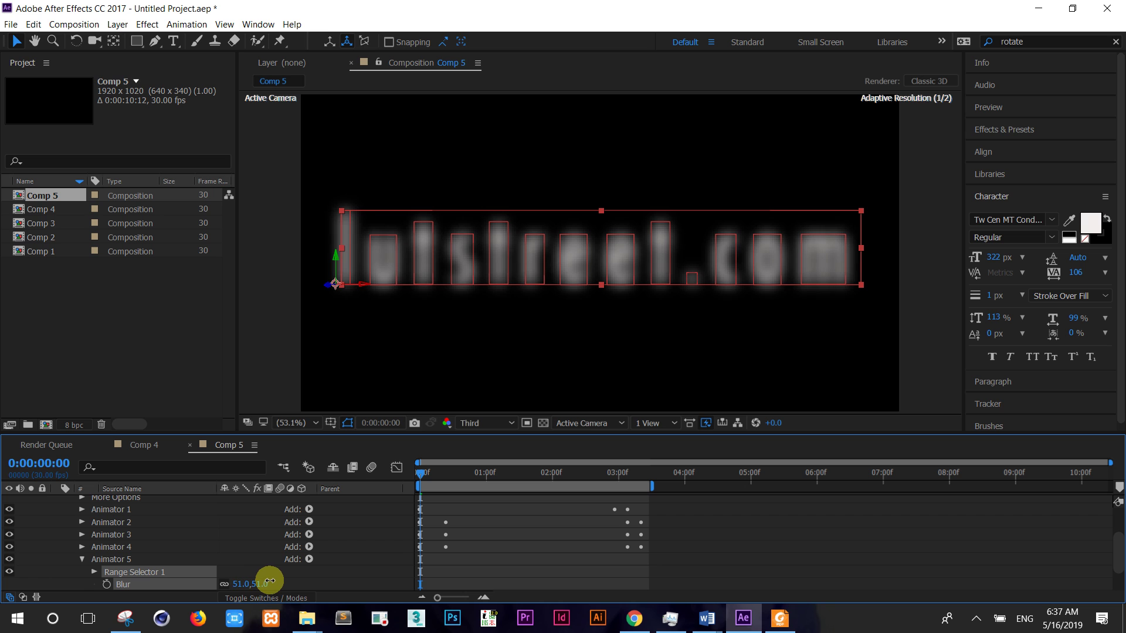
- Give the blur range keyframed Start and End, then preview the stacked character animation
left_click(95, 572)
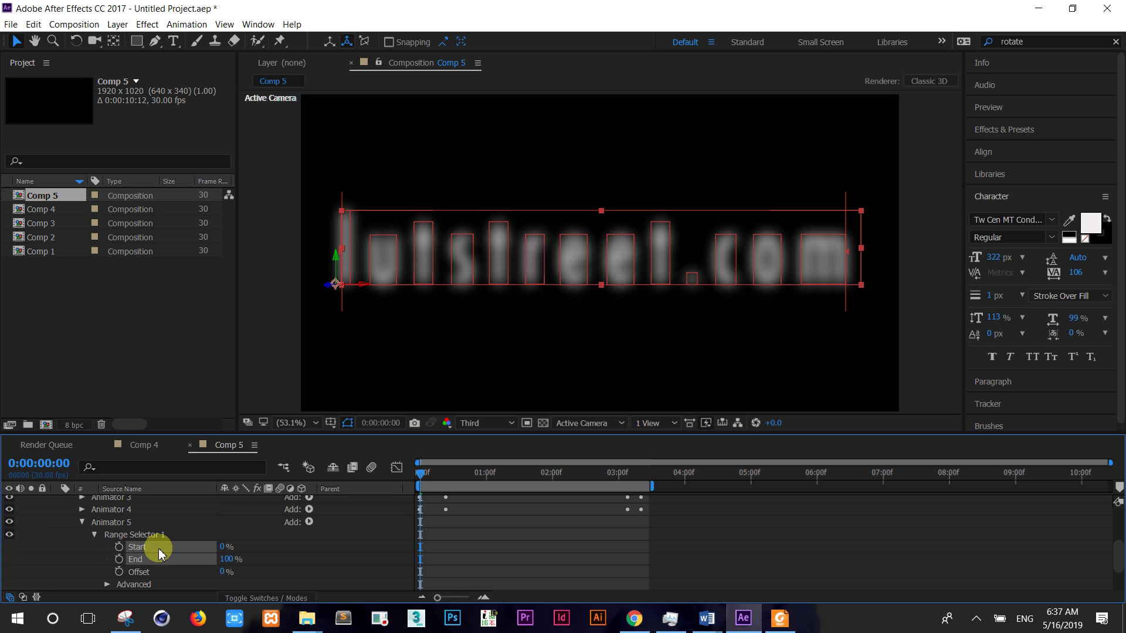
left_click(300, 527)
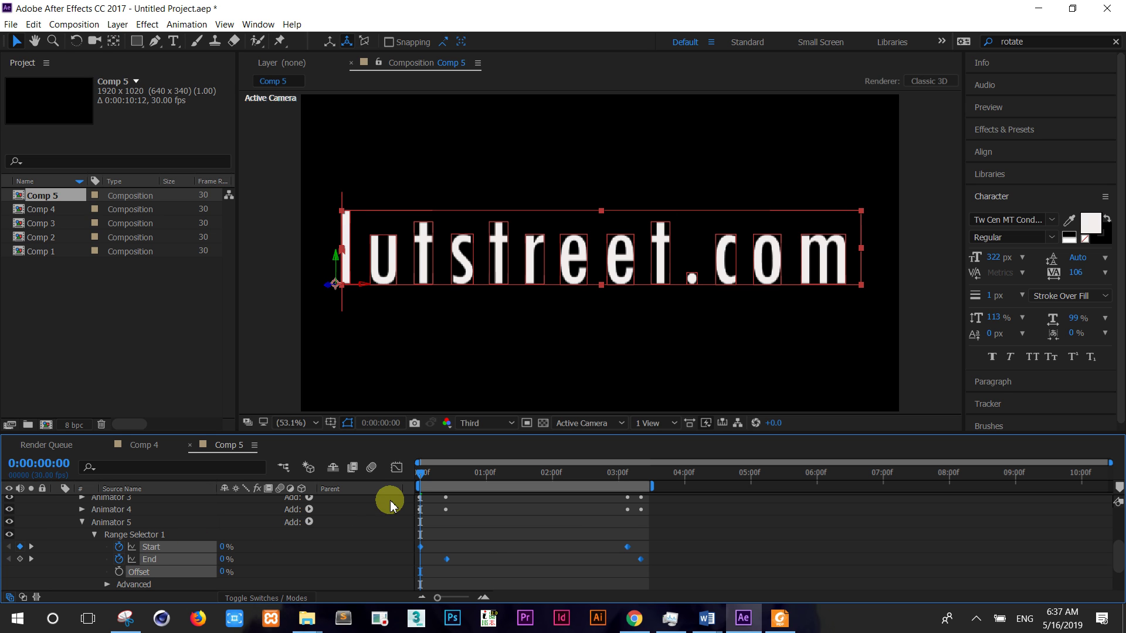
key("space")
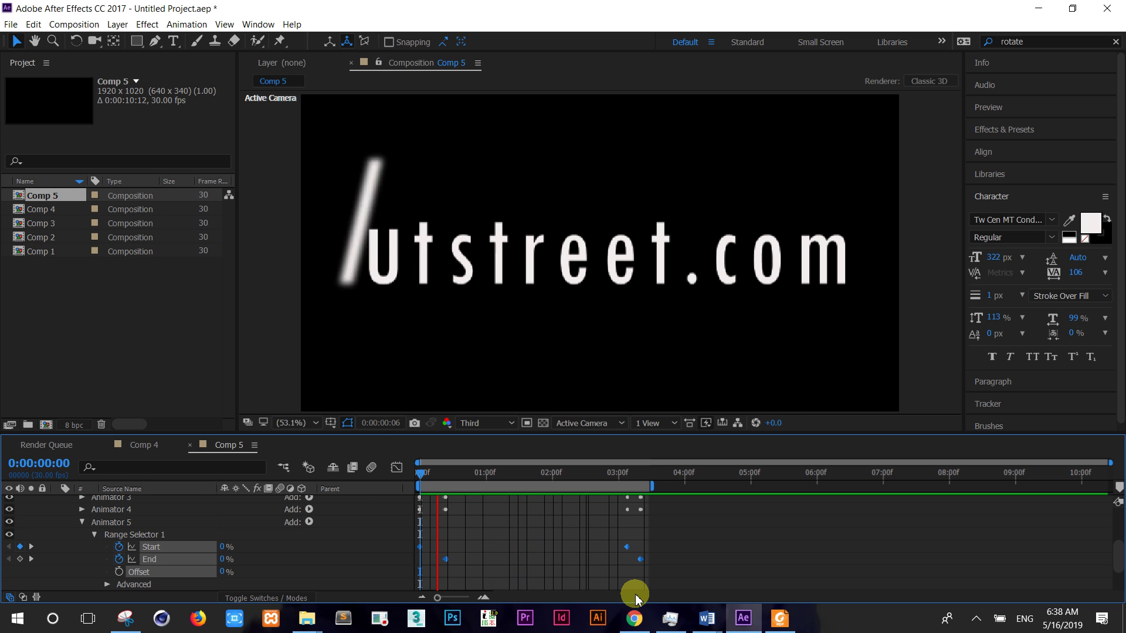
key("space")
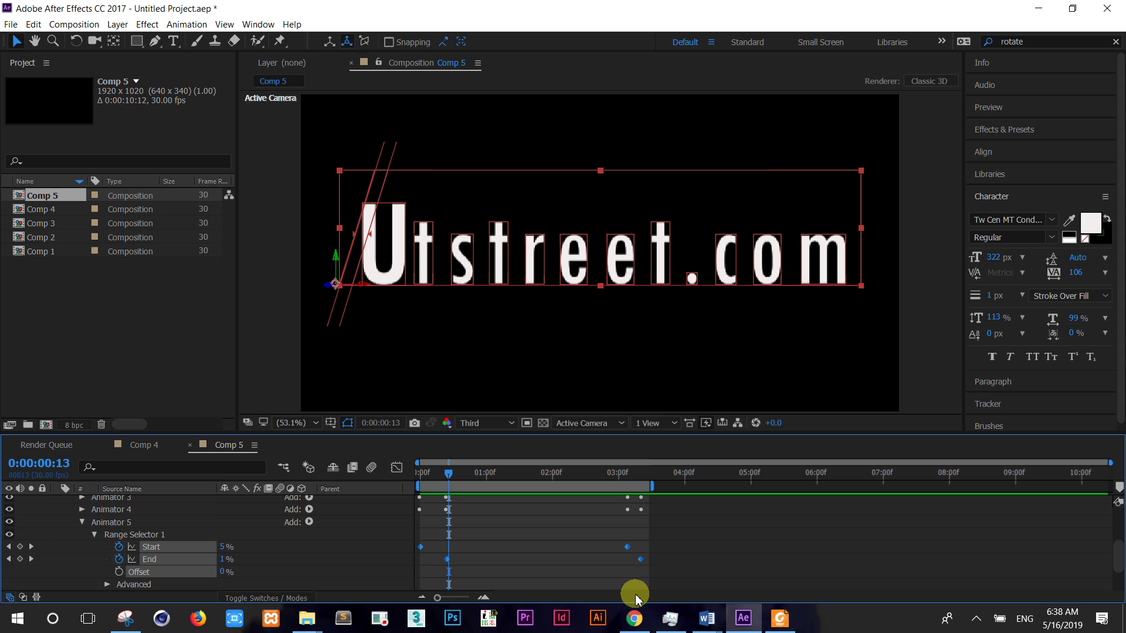